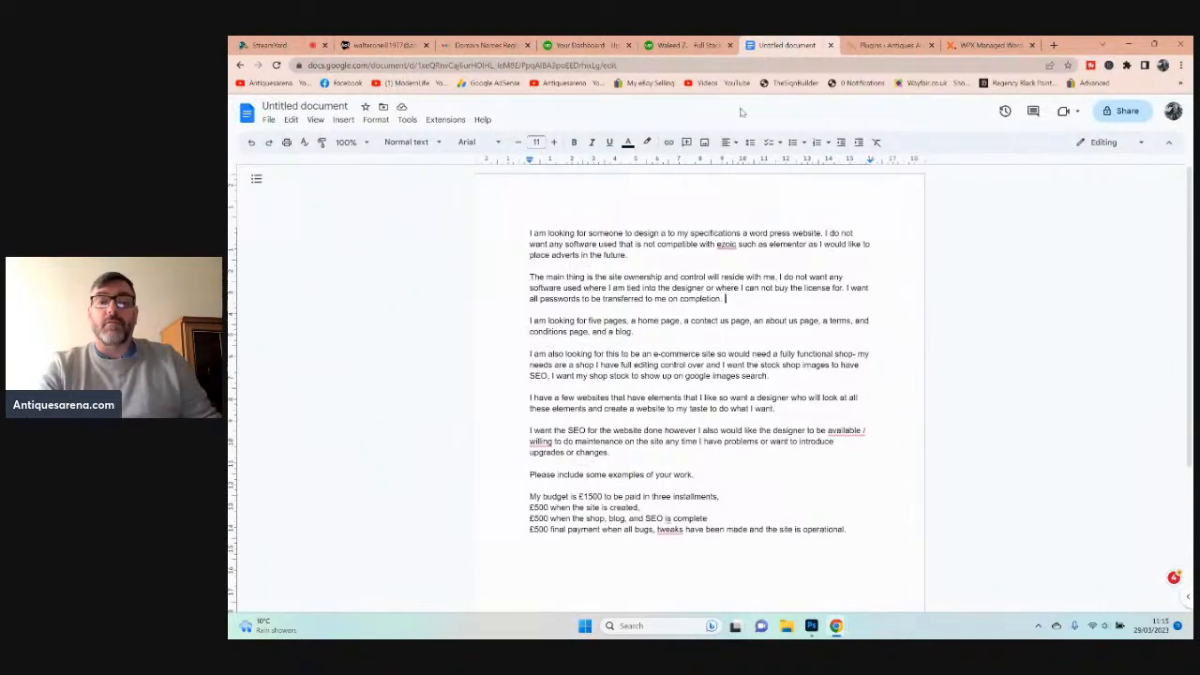
- Insert "website" after "design a" in the first paragraph and "where" after "needs are a shop" in the e-commerce paragraph
scroll(739, 319, "up", 3)
scroll(738, 319, "down", 1)
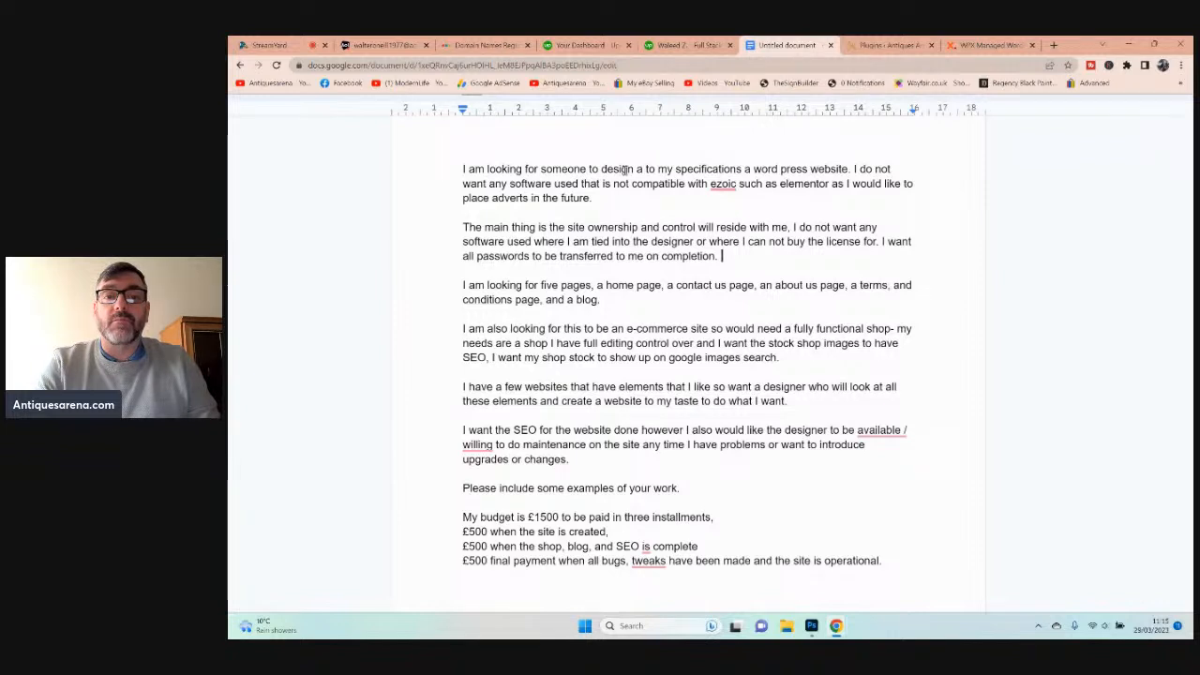
left_click(648, 169)
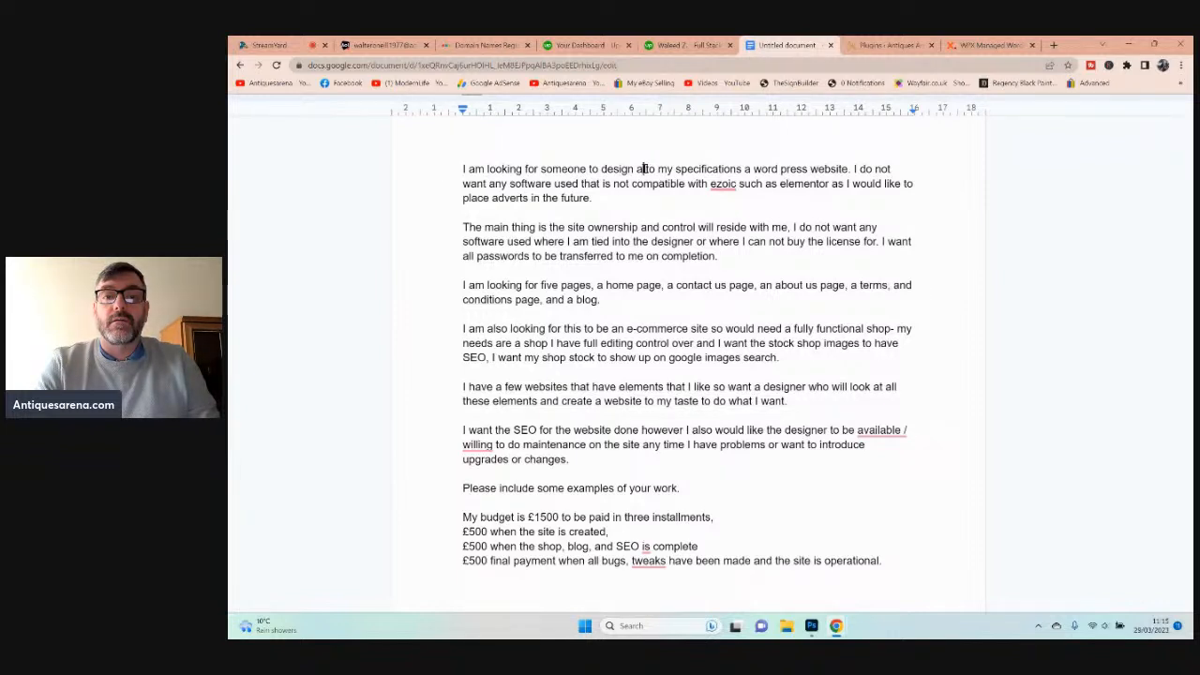
type("website")
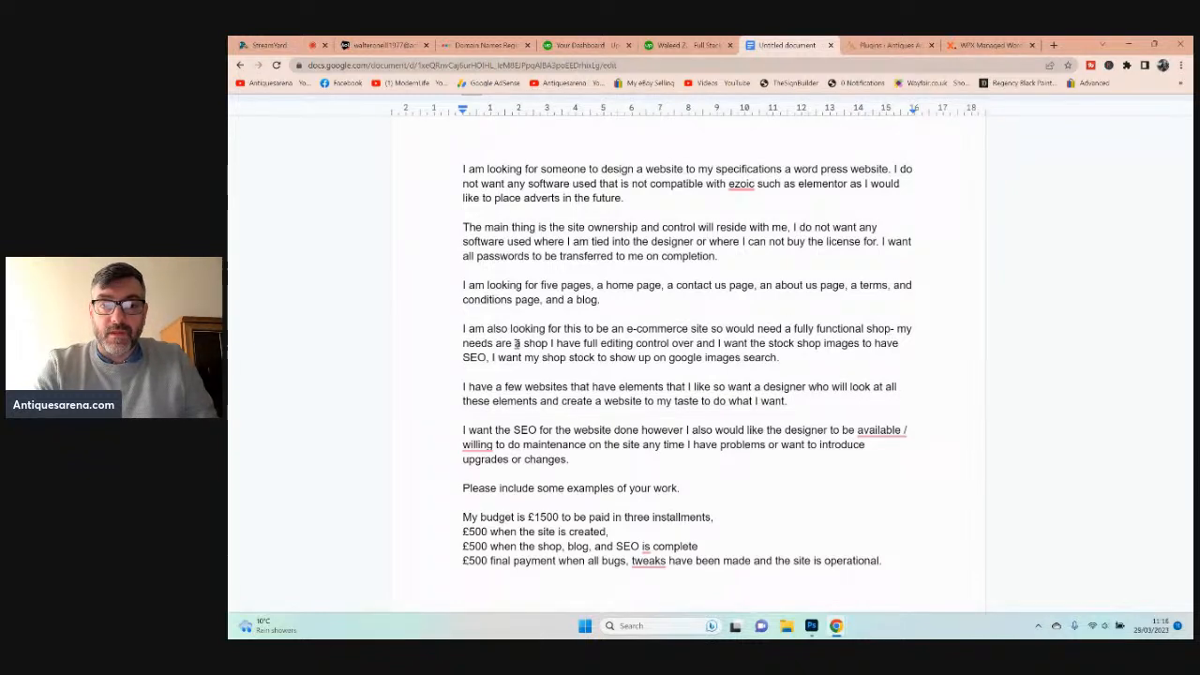
left_click(551, 344)
type(". where")
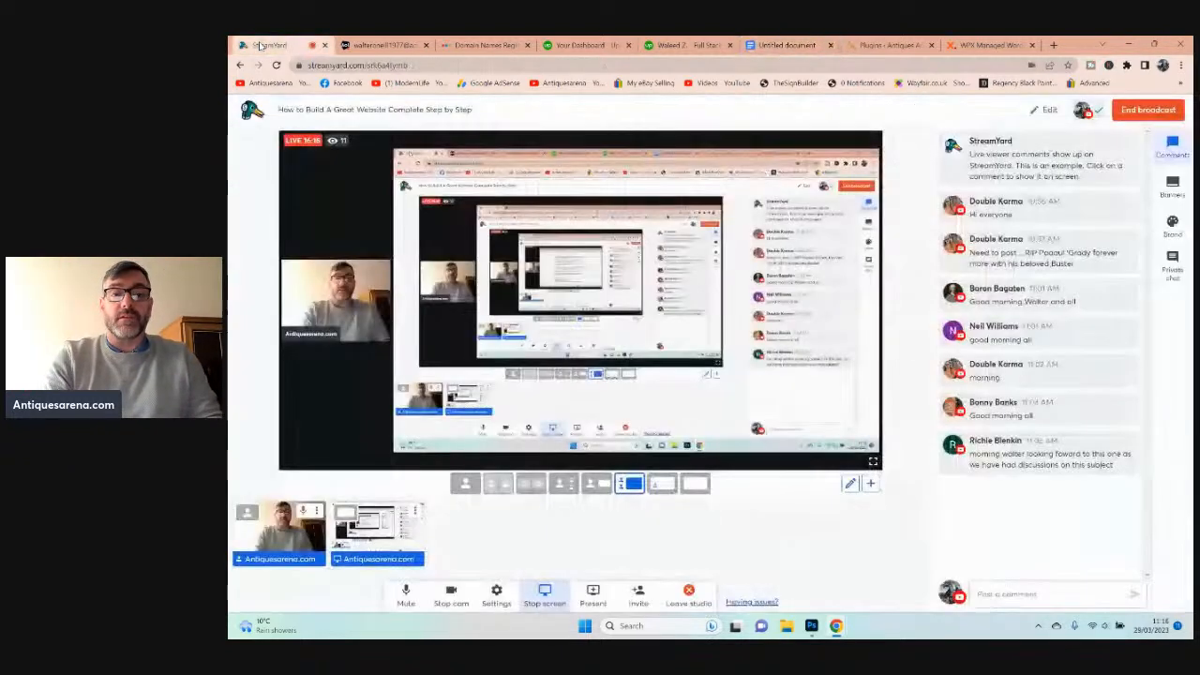
- Search Google in a new browser tab for "antique glass tea caddy mixing bowl"
left_click(268, 45)
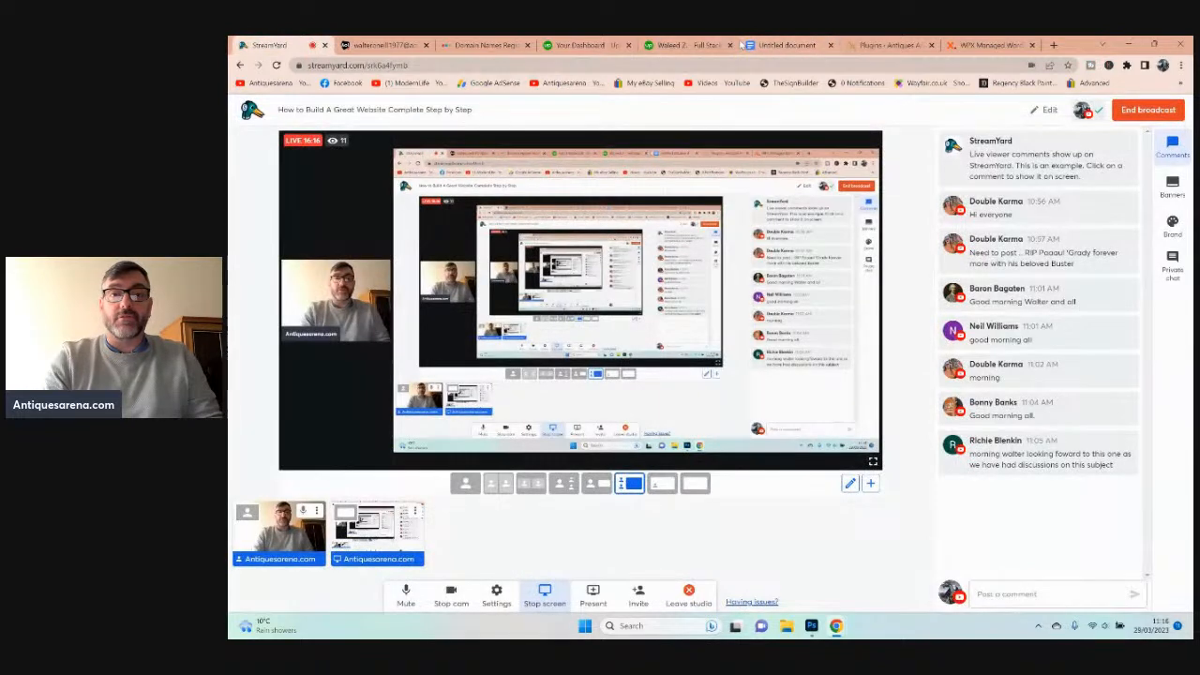
left_click(1054, 45)
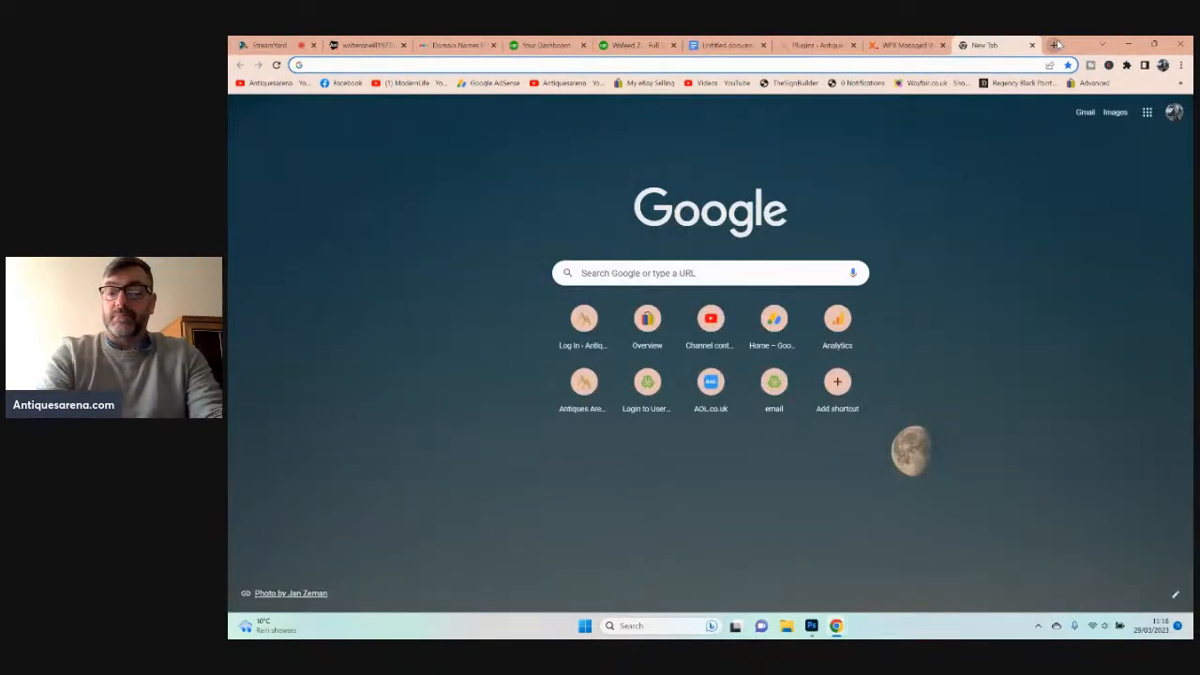
type("antique")
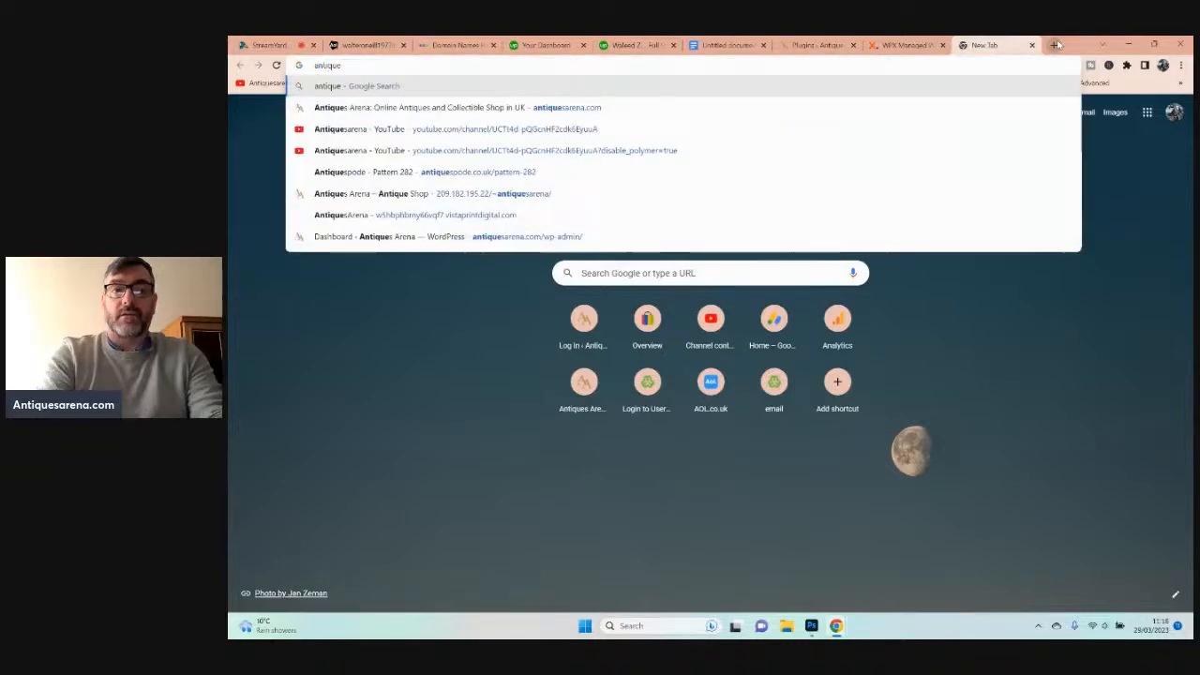
type(" glass tea caddy")
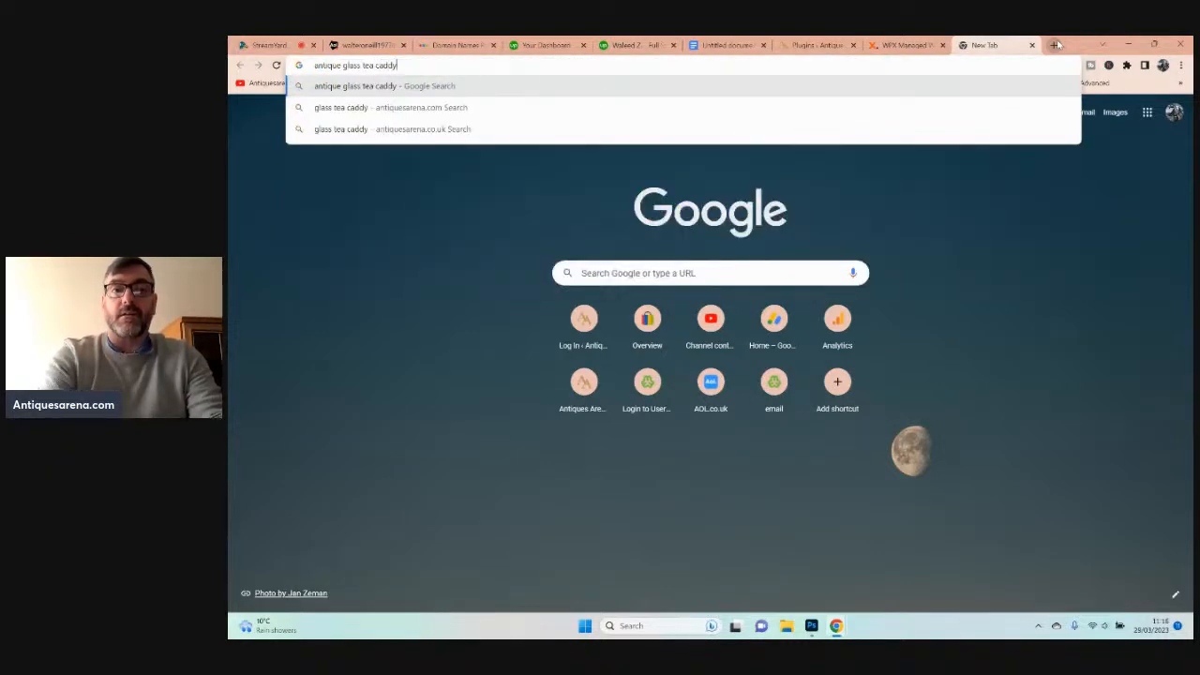
type(" mixing bowl")
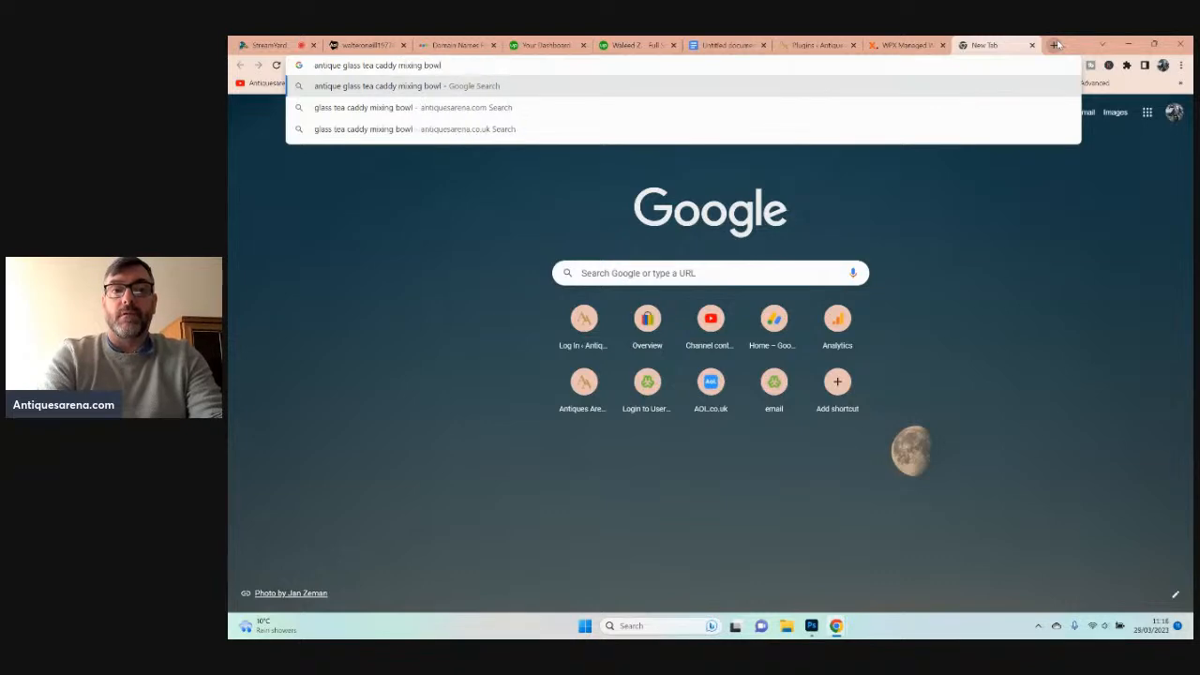
key("Return")
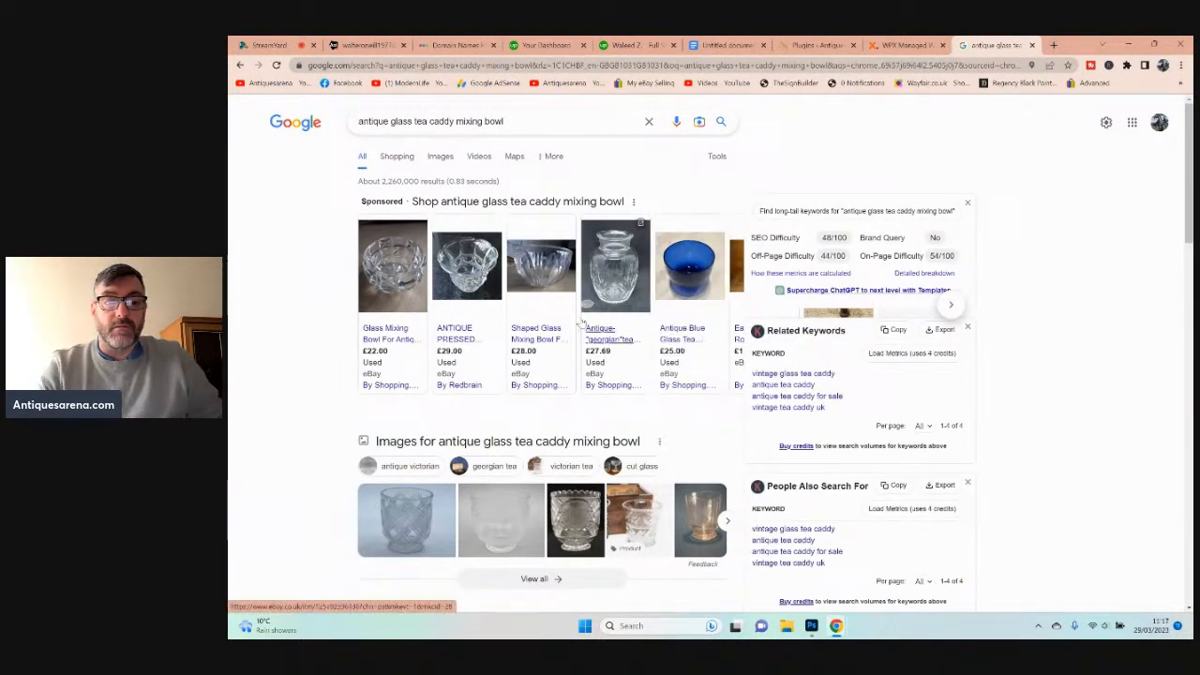
- Preview the Antiques Arena cut glass tea caddy bowl from the images strip in the search results
scroll(576, 321, "down", 2)
left_click(397, 424)
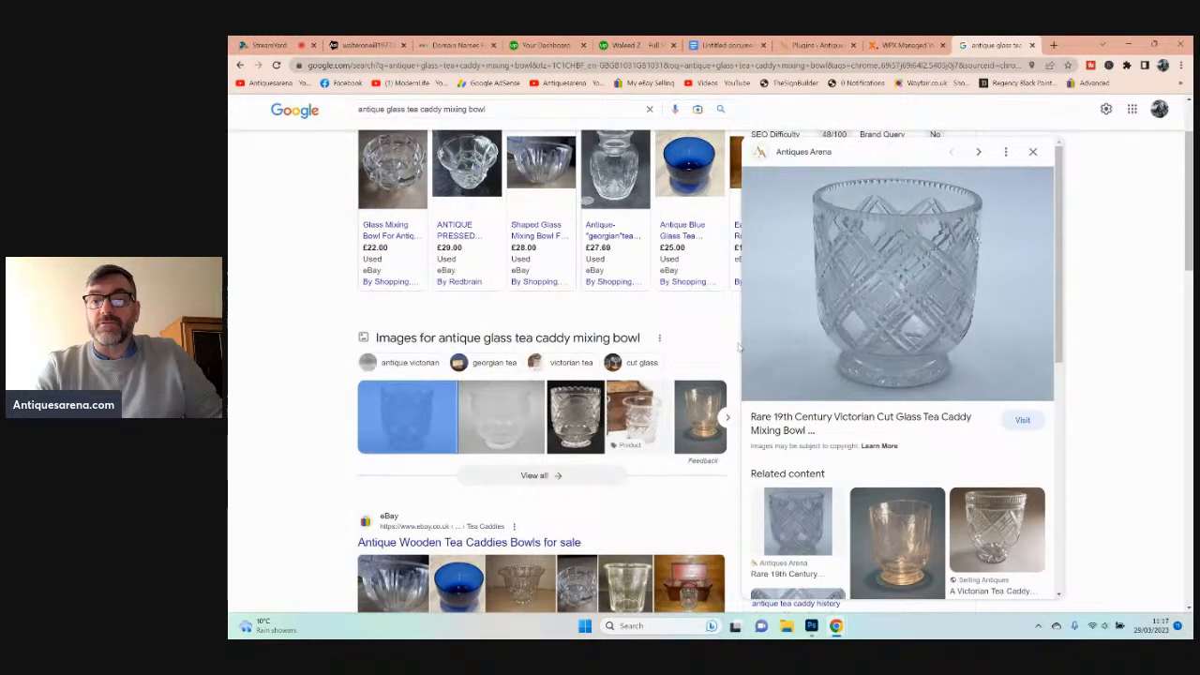
scroll(542, 417, "up", 2)
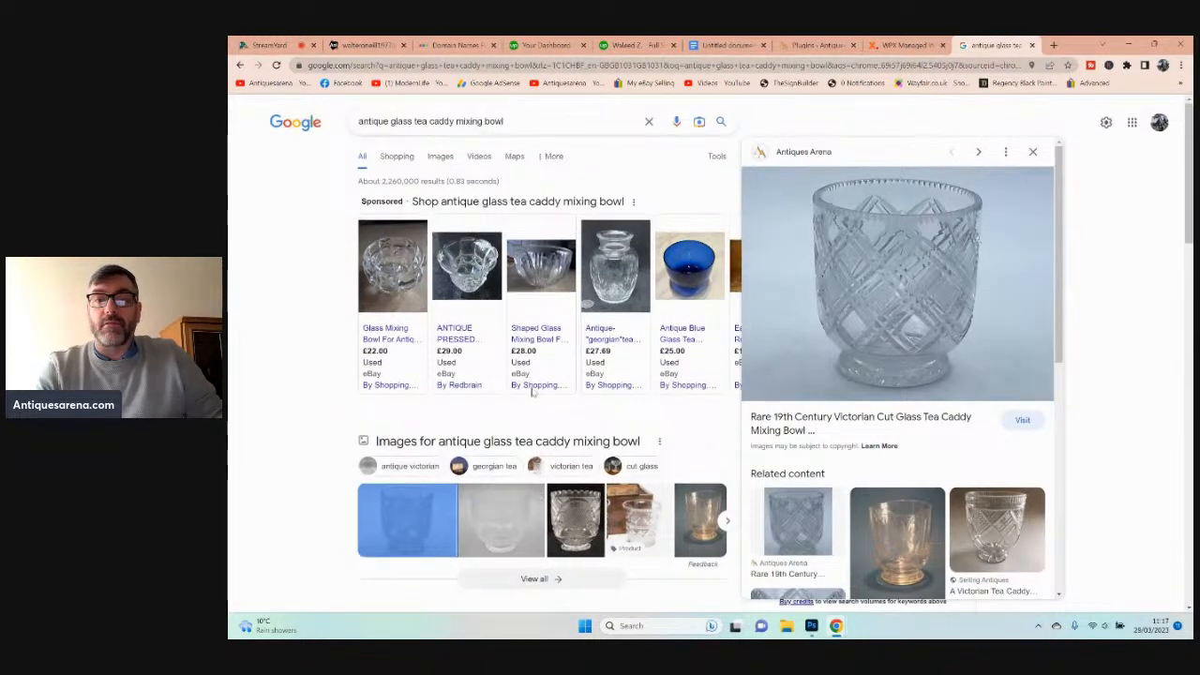
- Show only image results for the search and examine the Antiques Arena listings among them
left_click(438, 155)
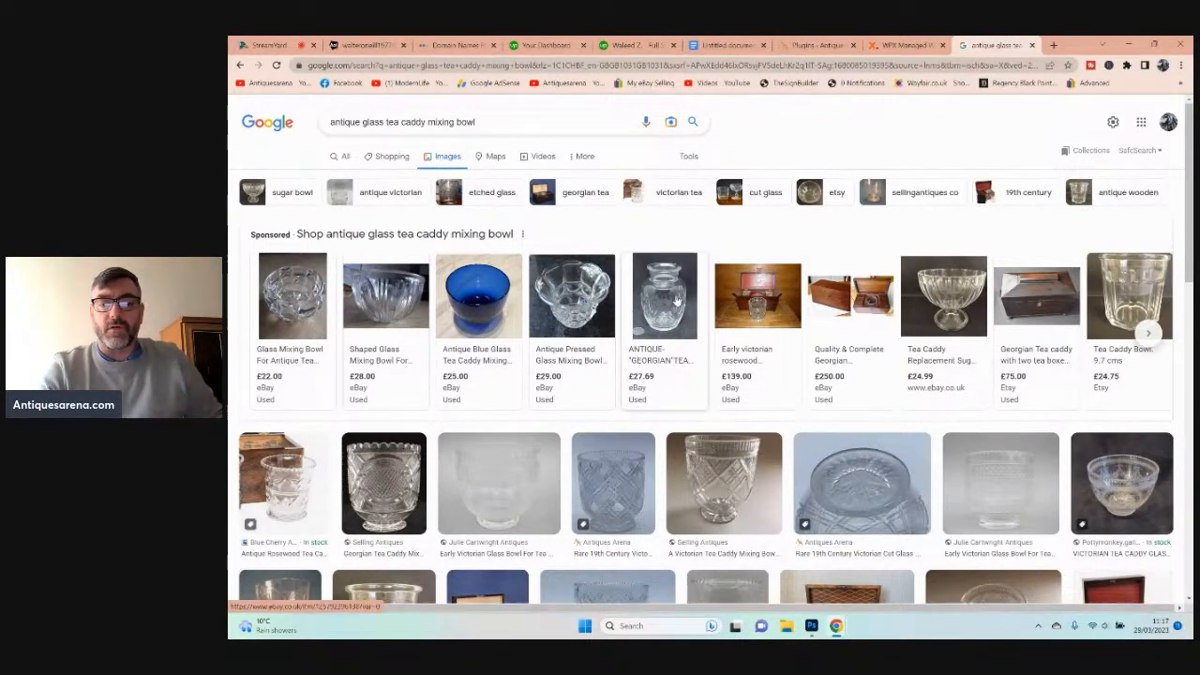
scroll(673, 282, "down", 2)
scroll(677, 298, "down", 1)
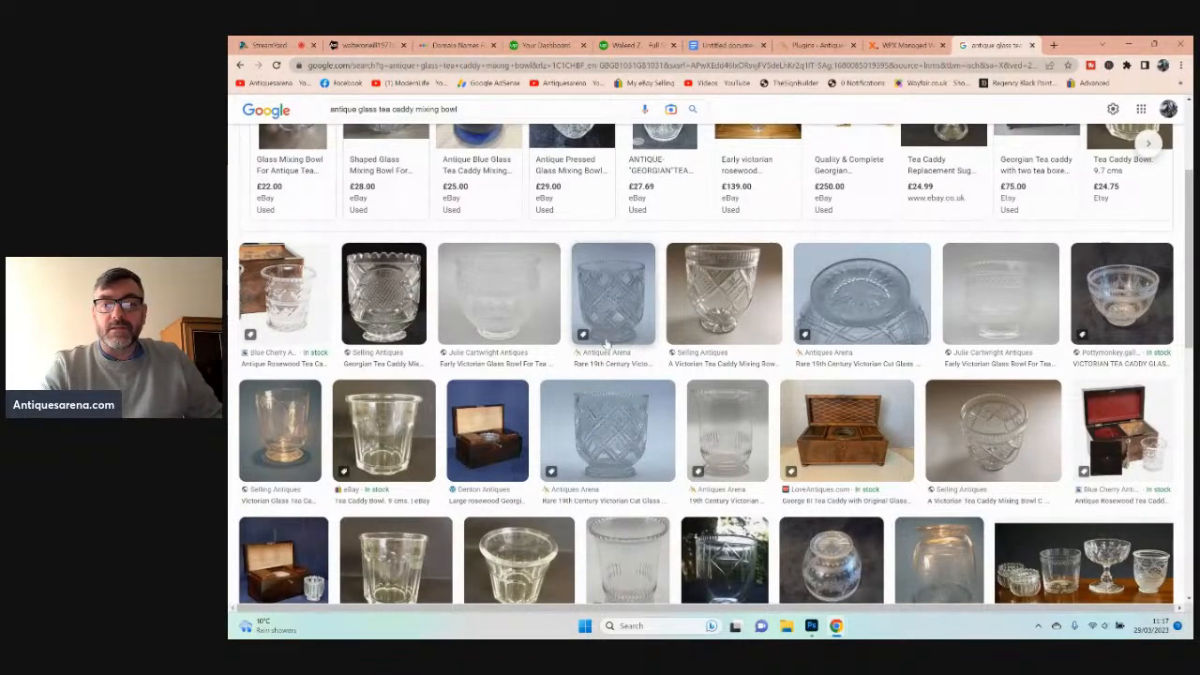
scroll(614, 317, "up", 5, "ctrl")
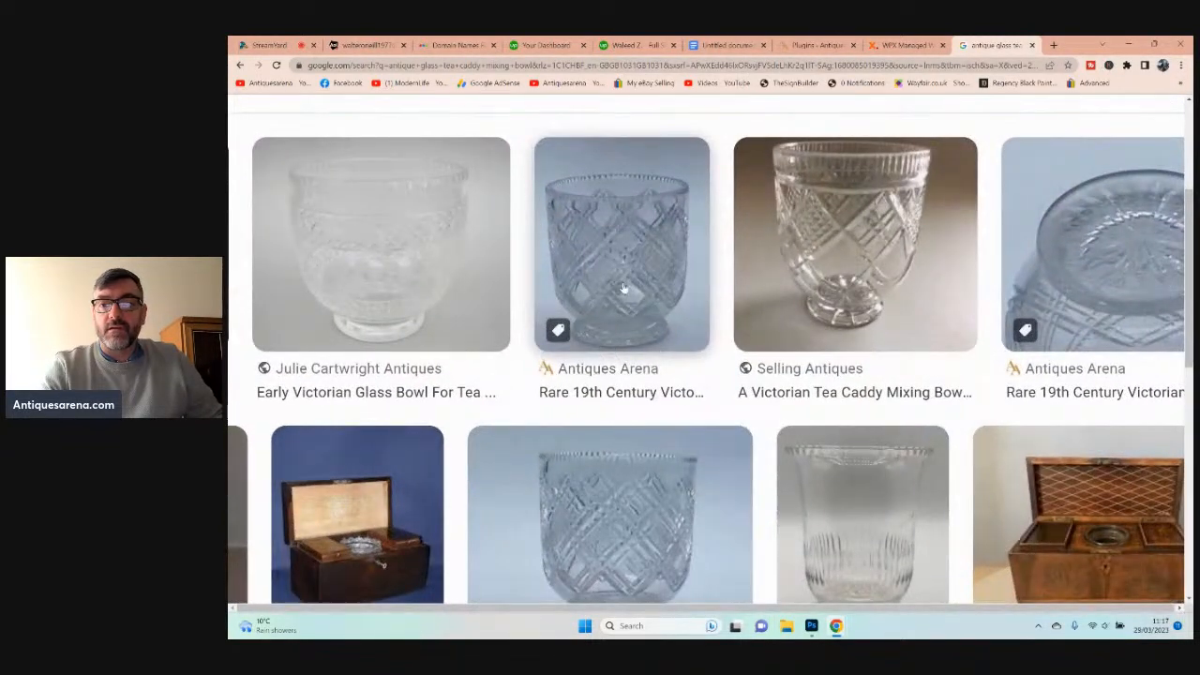
scroll(632, 291, "down", 5, "ctrl")
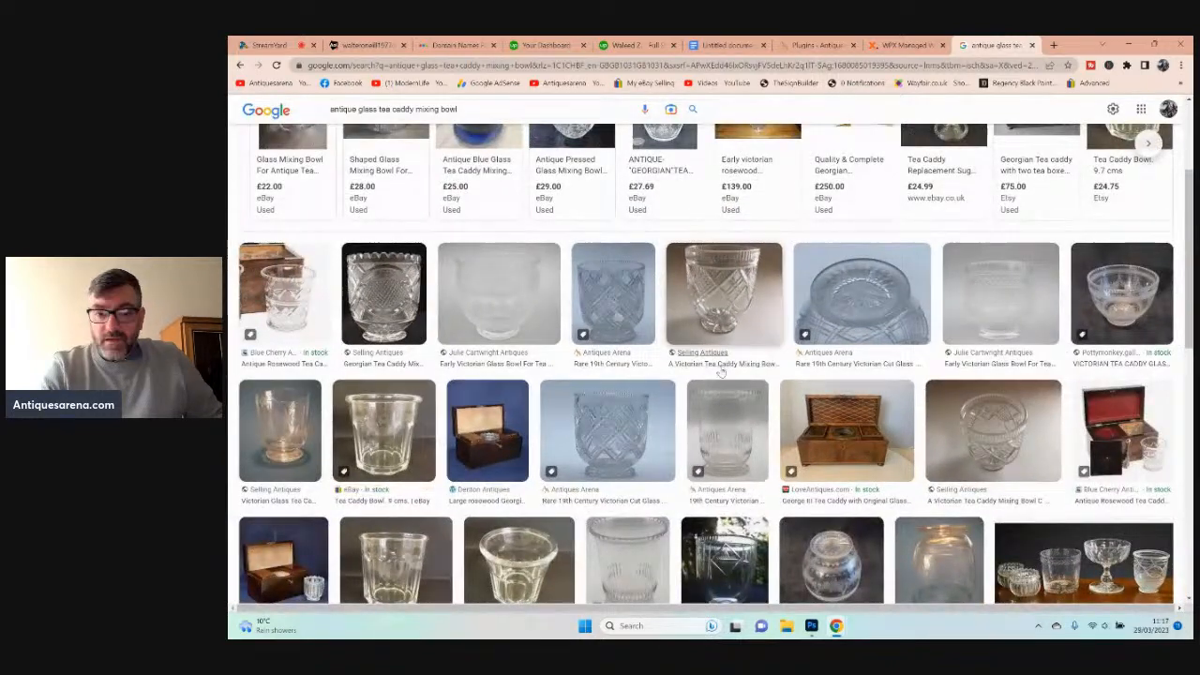
scroll(694, 413, "down", 1)
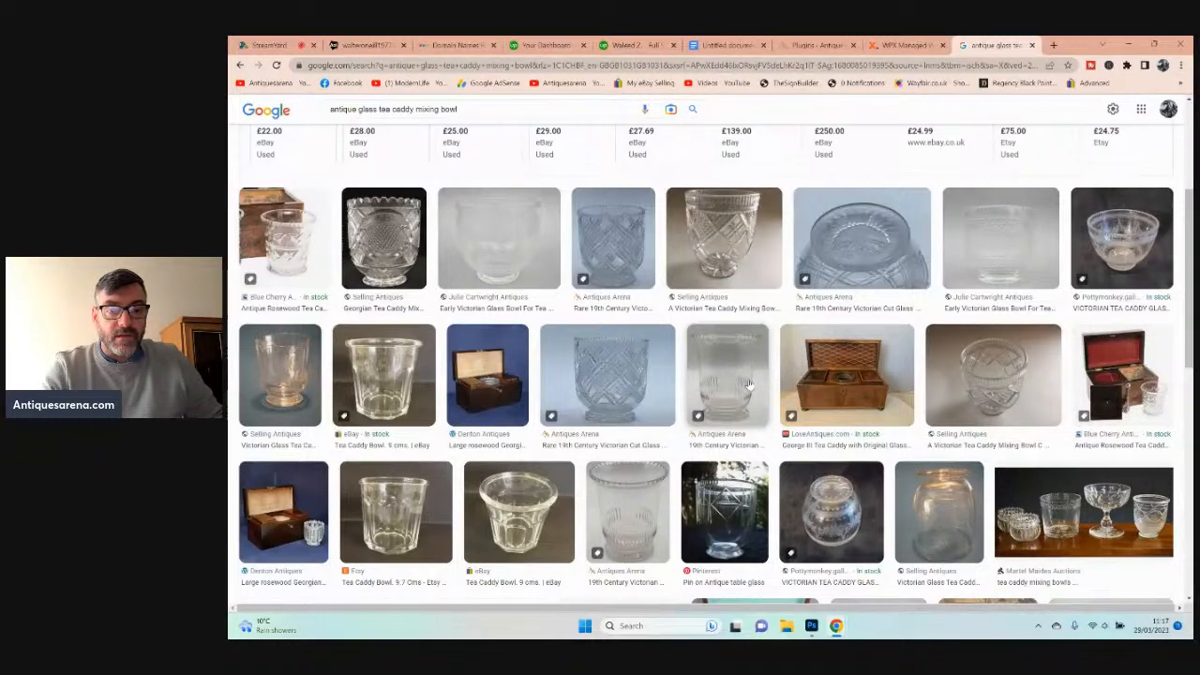
- View the Antiques Arena product page for the Rare 19th Century Victorian Cut Glass Tea Caddy Mixing Bowl, and close it and the image search
left_click(634, 396)
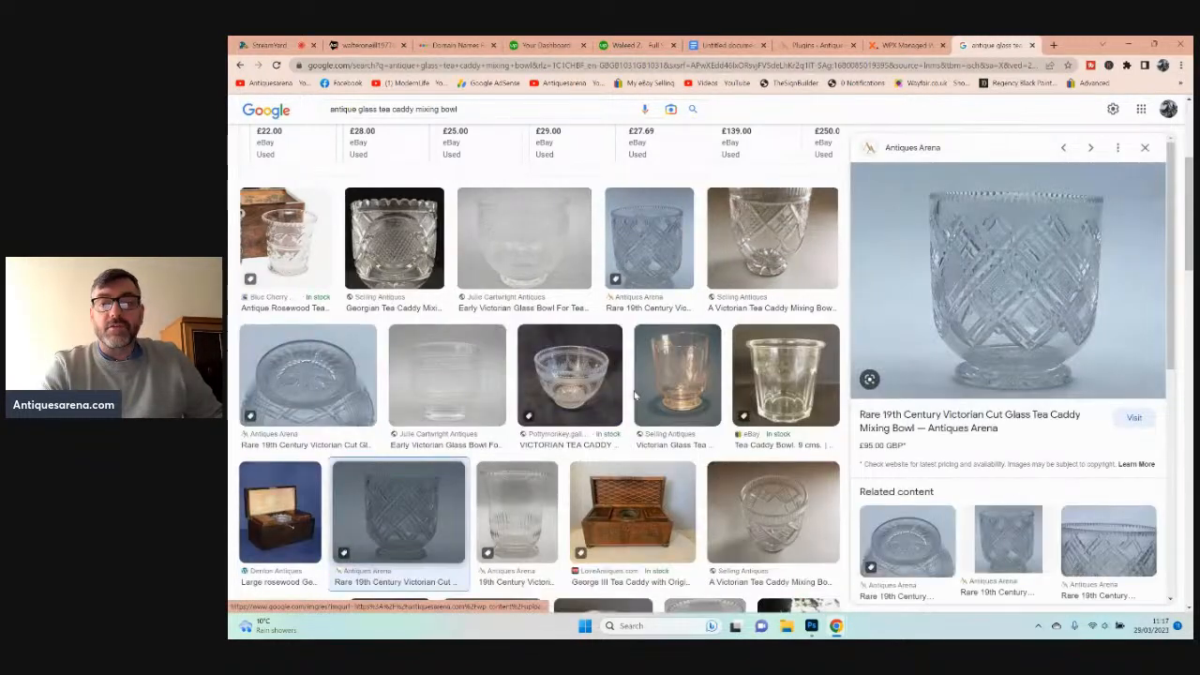
left_click(986, 313)
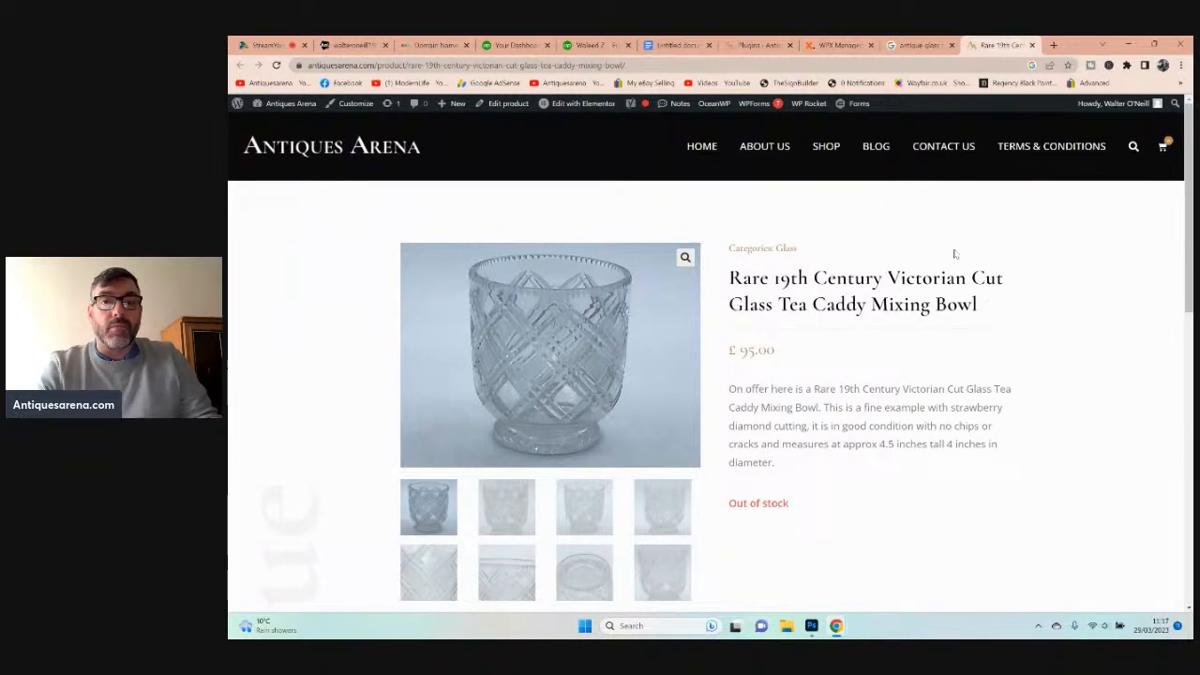
left_click(1031, 45)
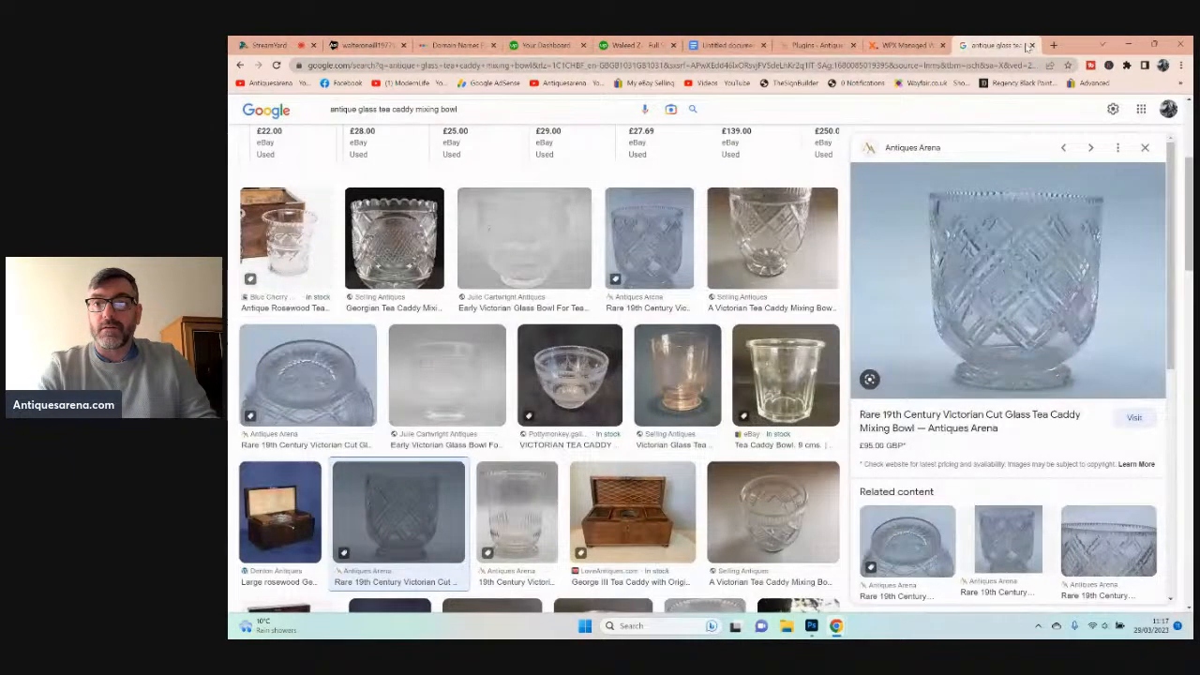
left_click(1032, 45)
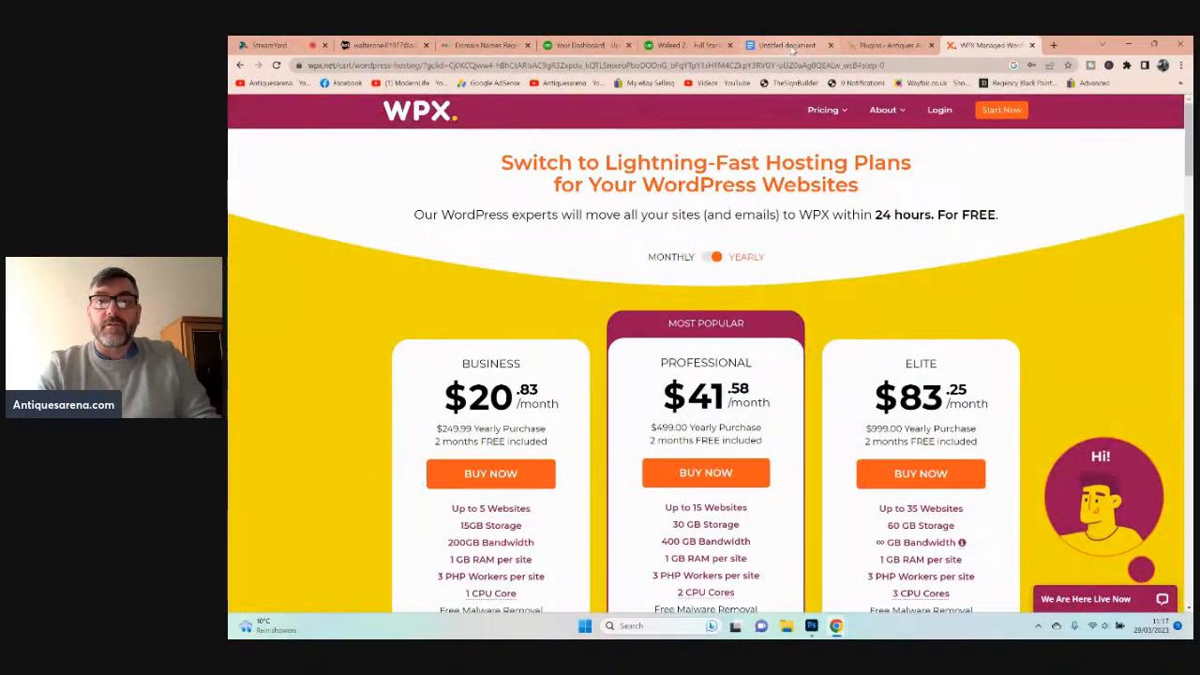
- Return to the website brief and add "However i want full control to operate the site daily myself." after "upgrades or changes."
left_click(790, 47)
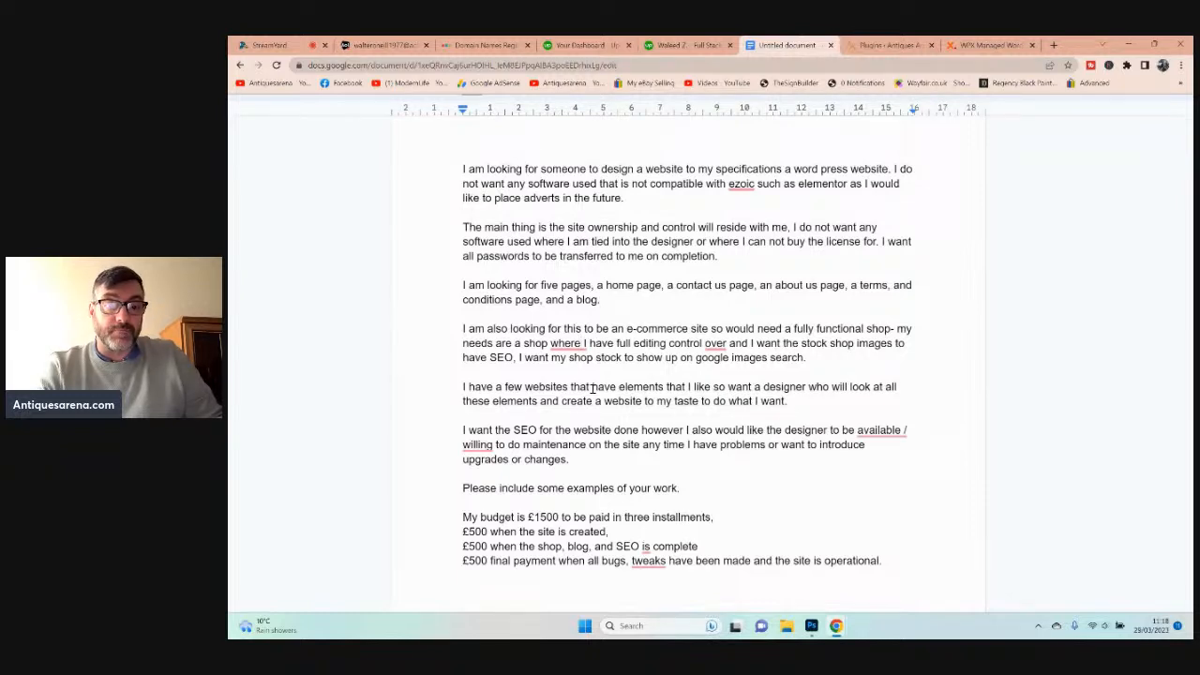
scroll(735, 392, "down", 1)
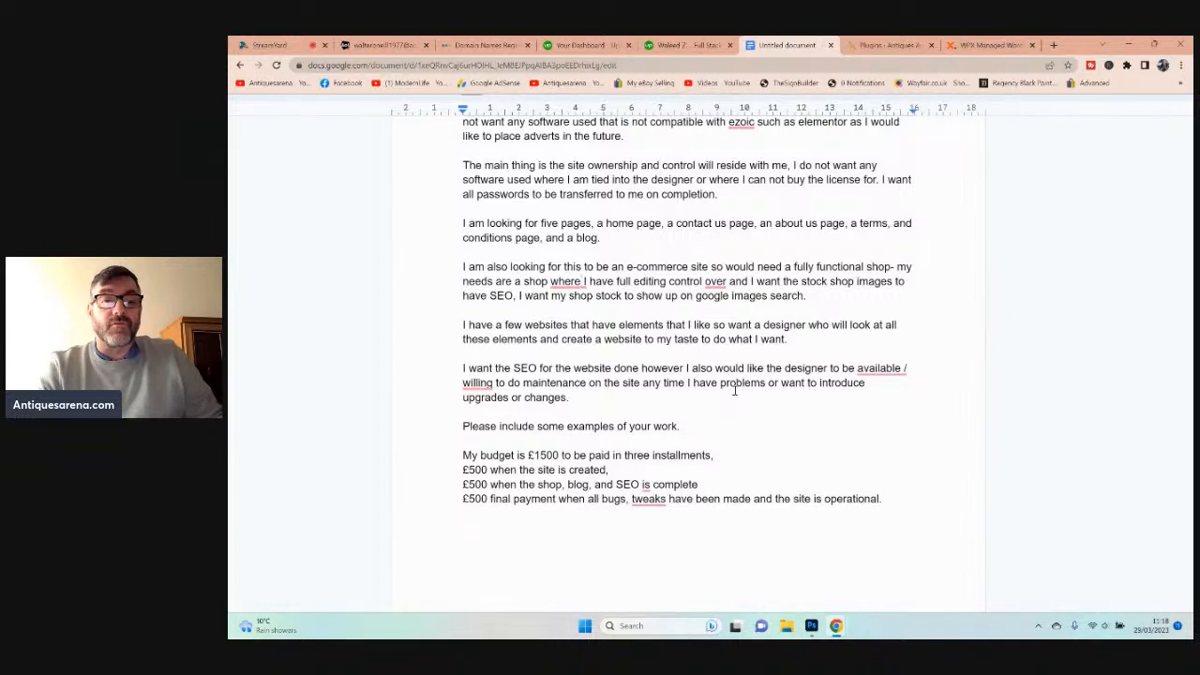
left_click(608, 400)
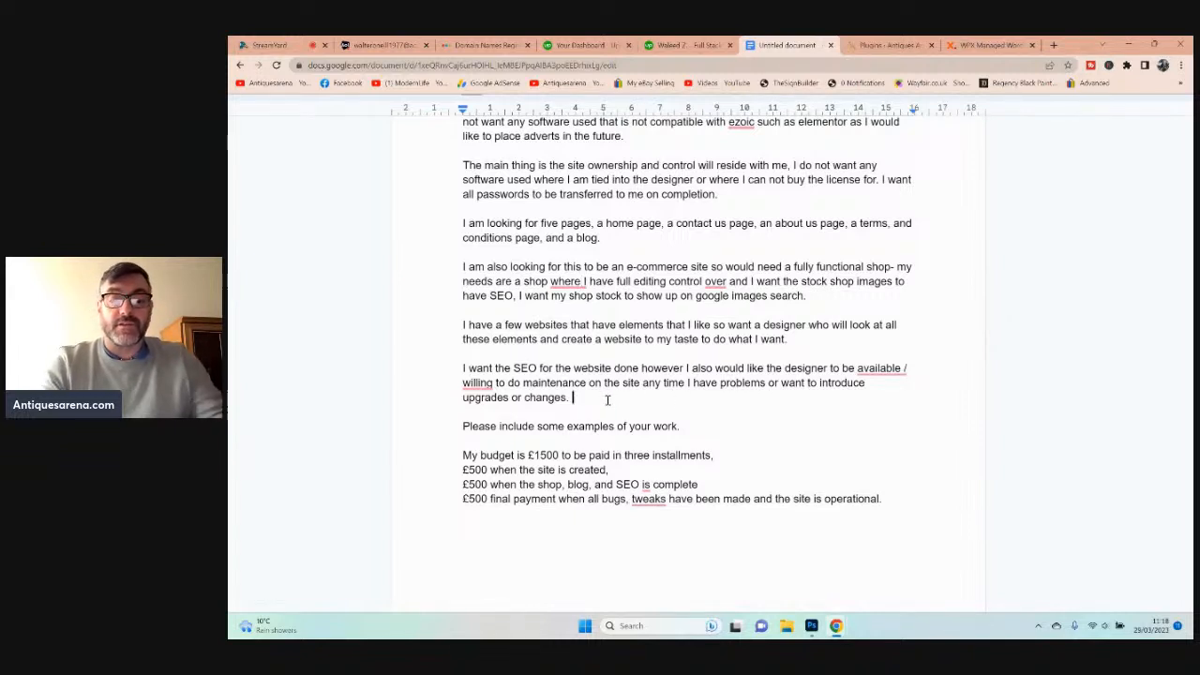
type("However i ")
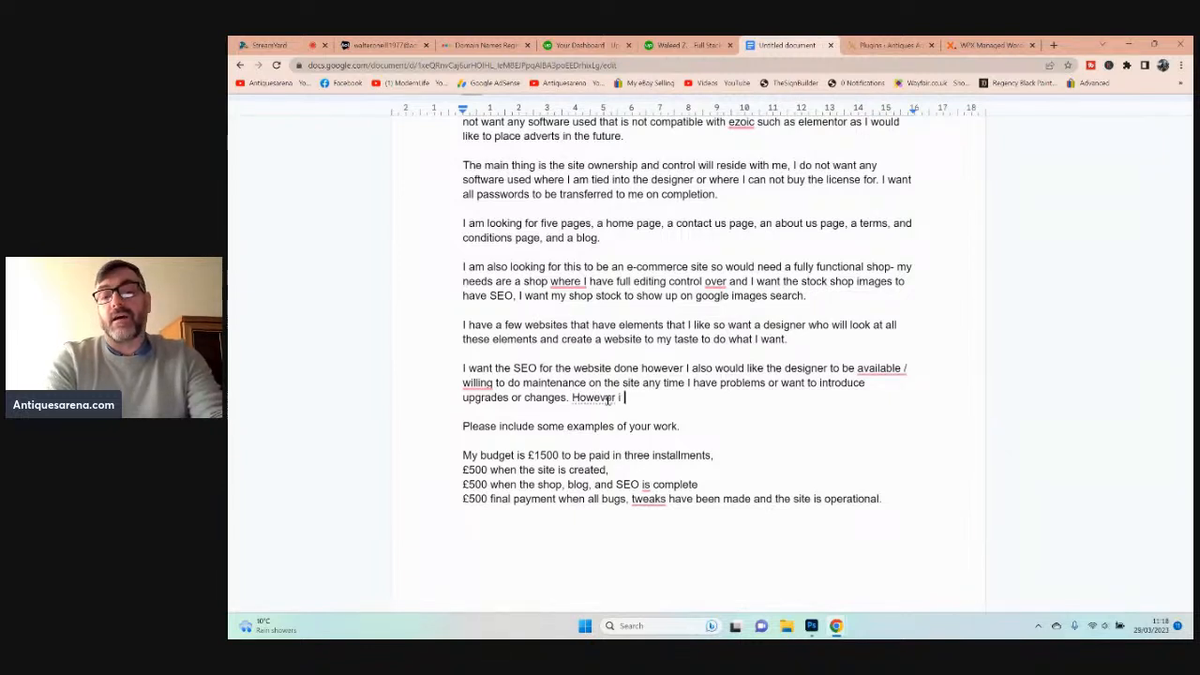
type("want full")
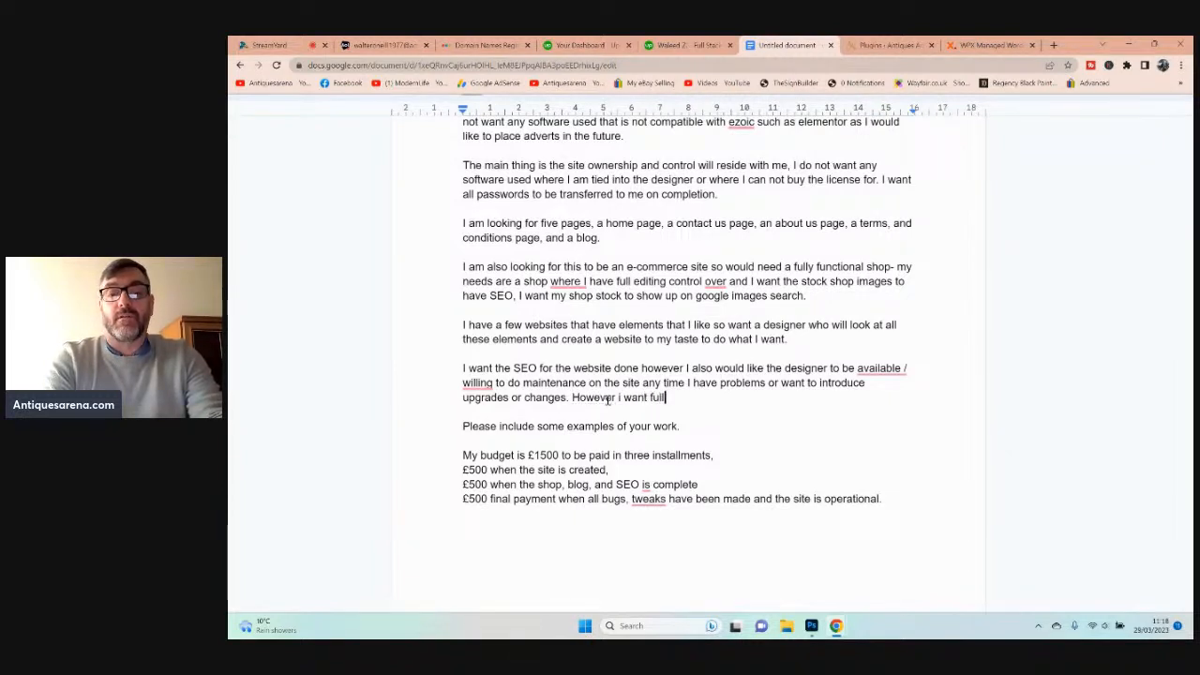
type(" control to ")
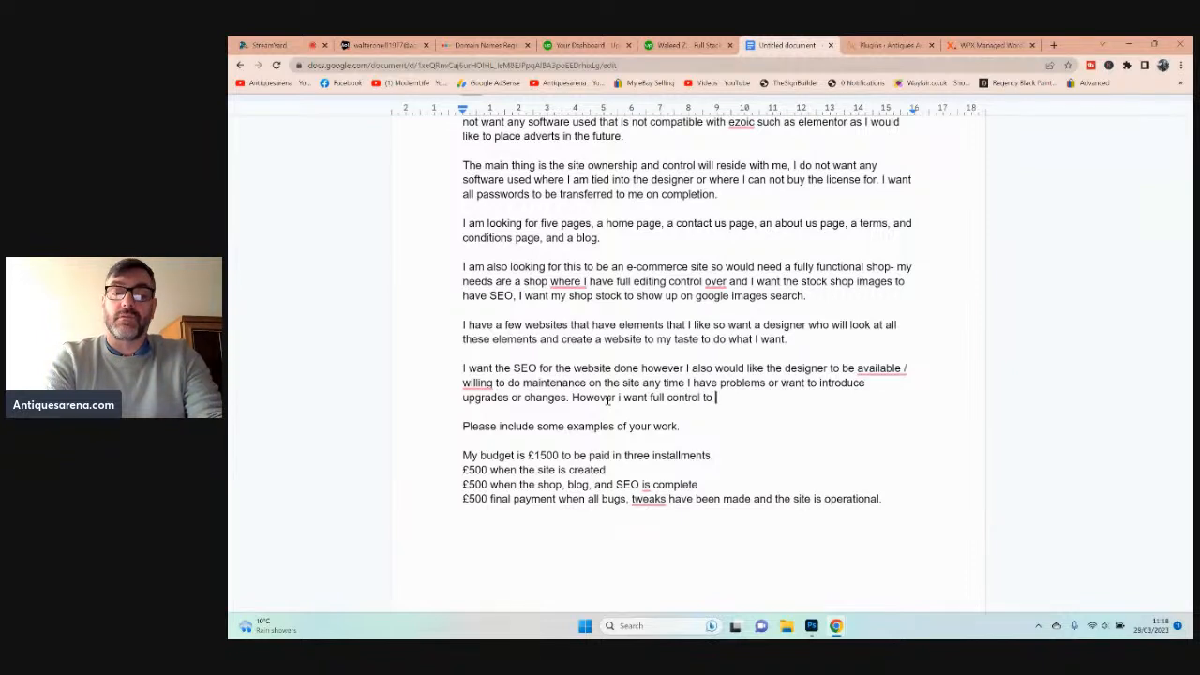
type("oper")
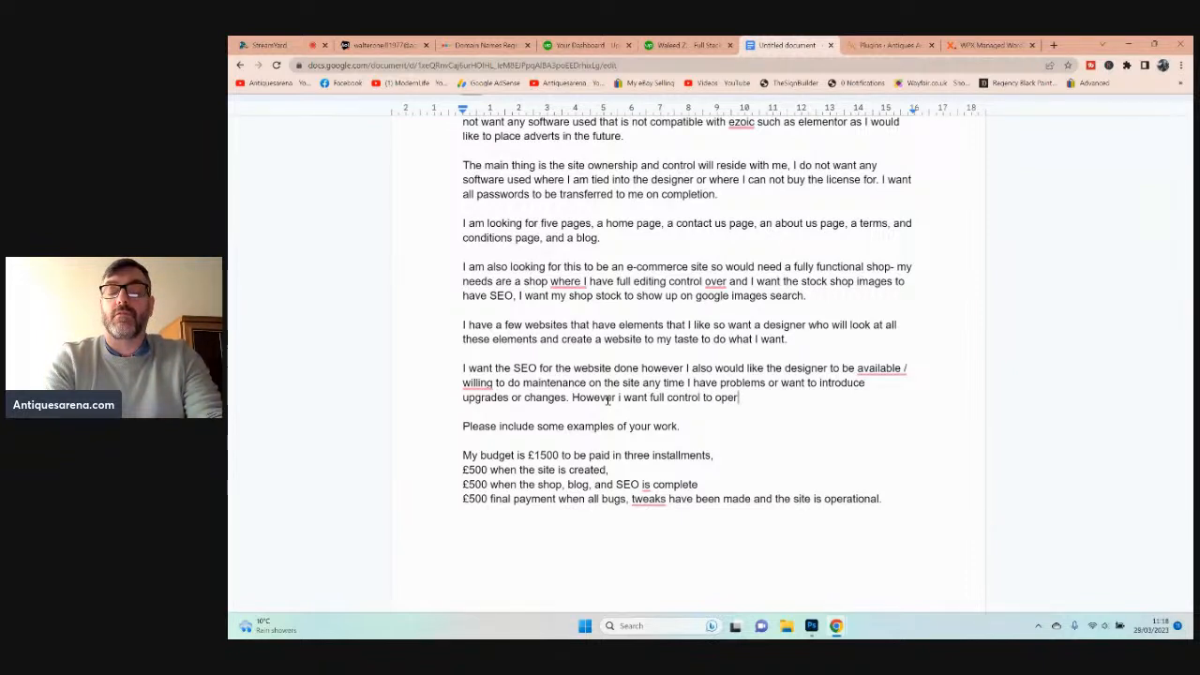
type("ate the si")
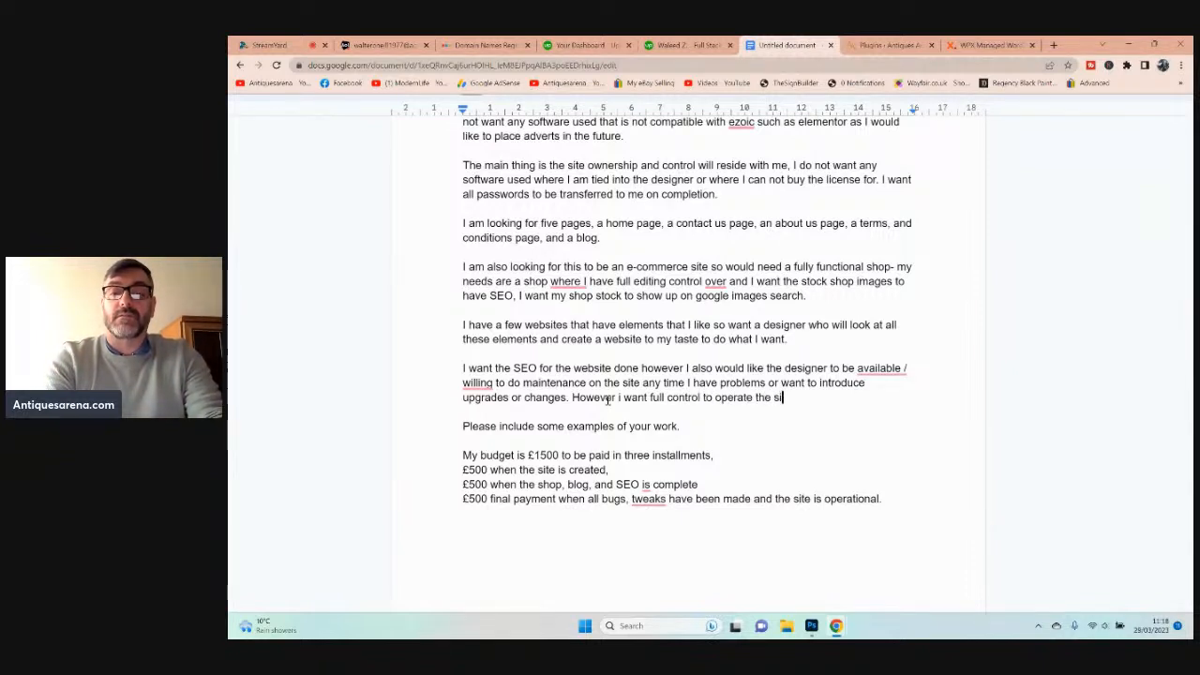
type("te daily m")
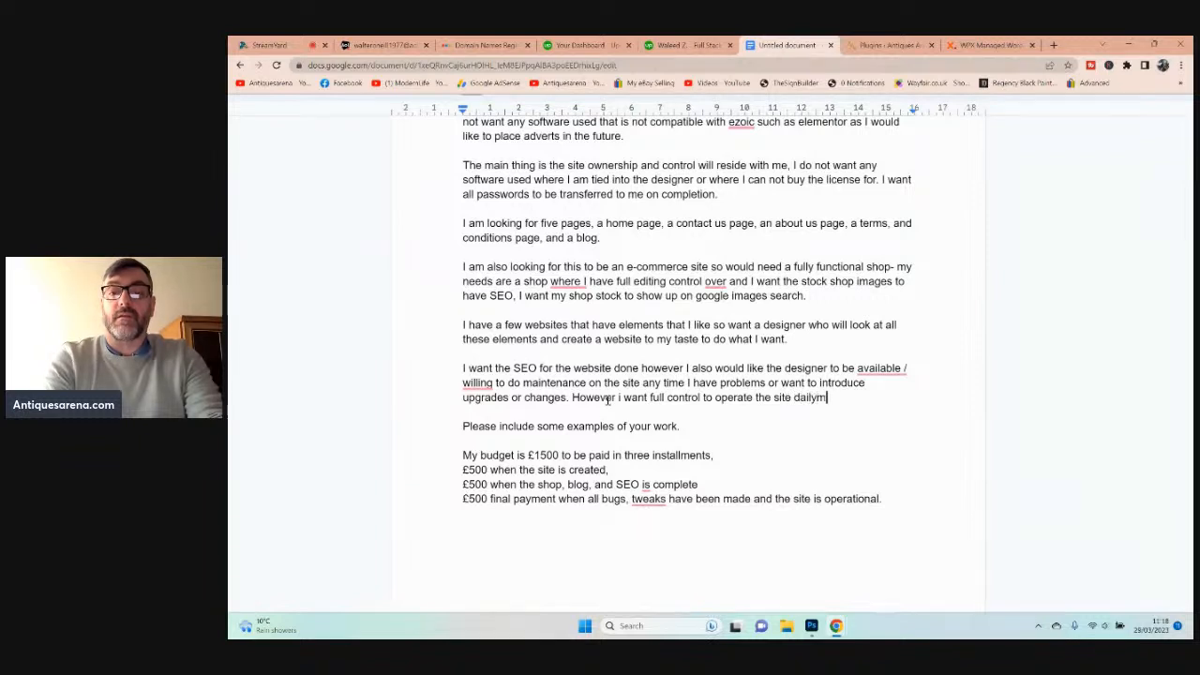
type("yself.")
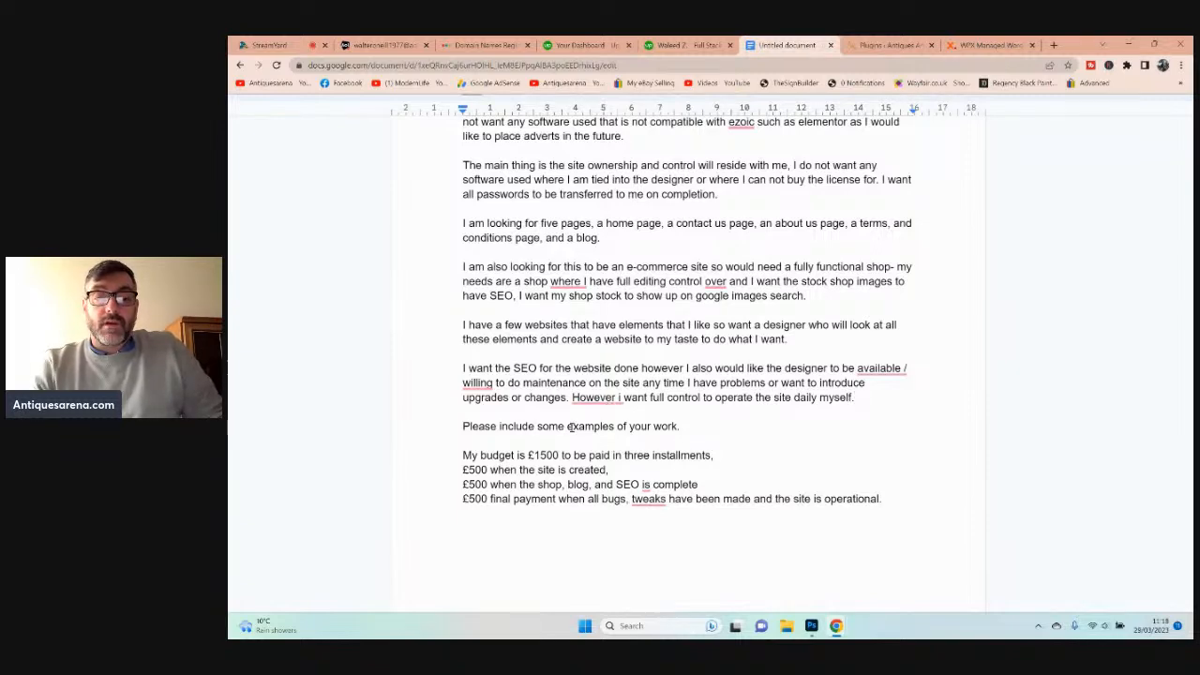
- Copy the entire text of the website brief and switch to the Upwork dashboard
scroll(570, 427, "down", 2)
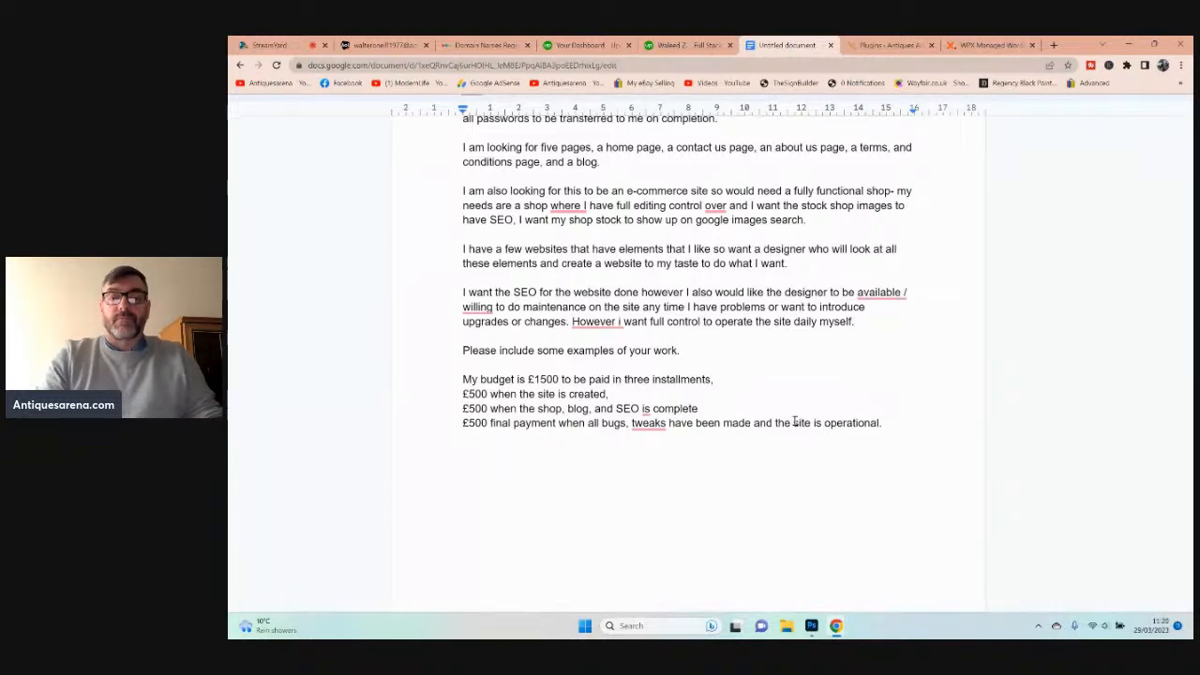
left_click_drag(907, 429, 486, 133)
right_click(486, 182)
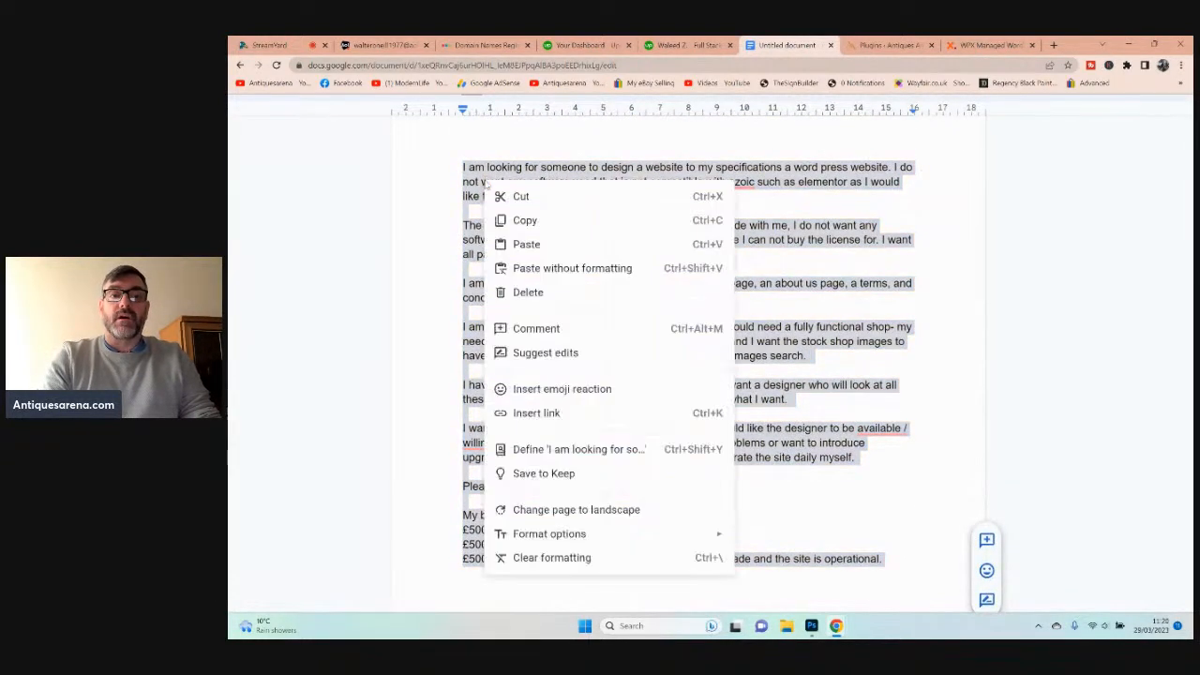
left_click(517, 217)
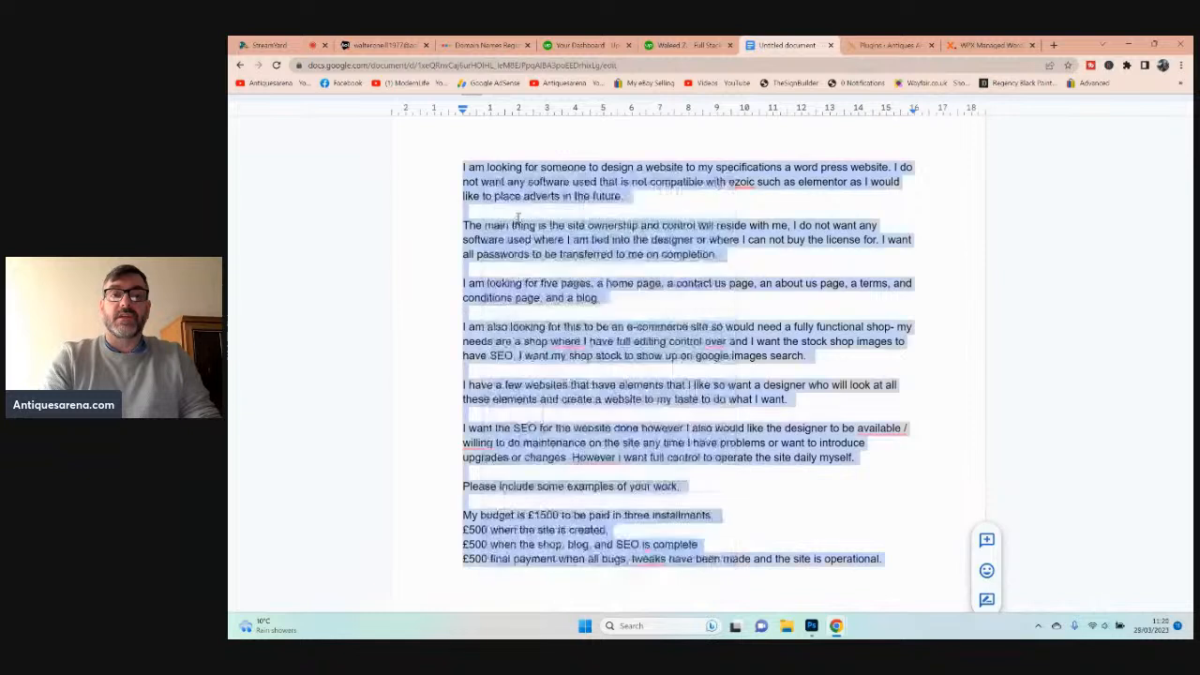
left_click(587, 45)
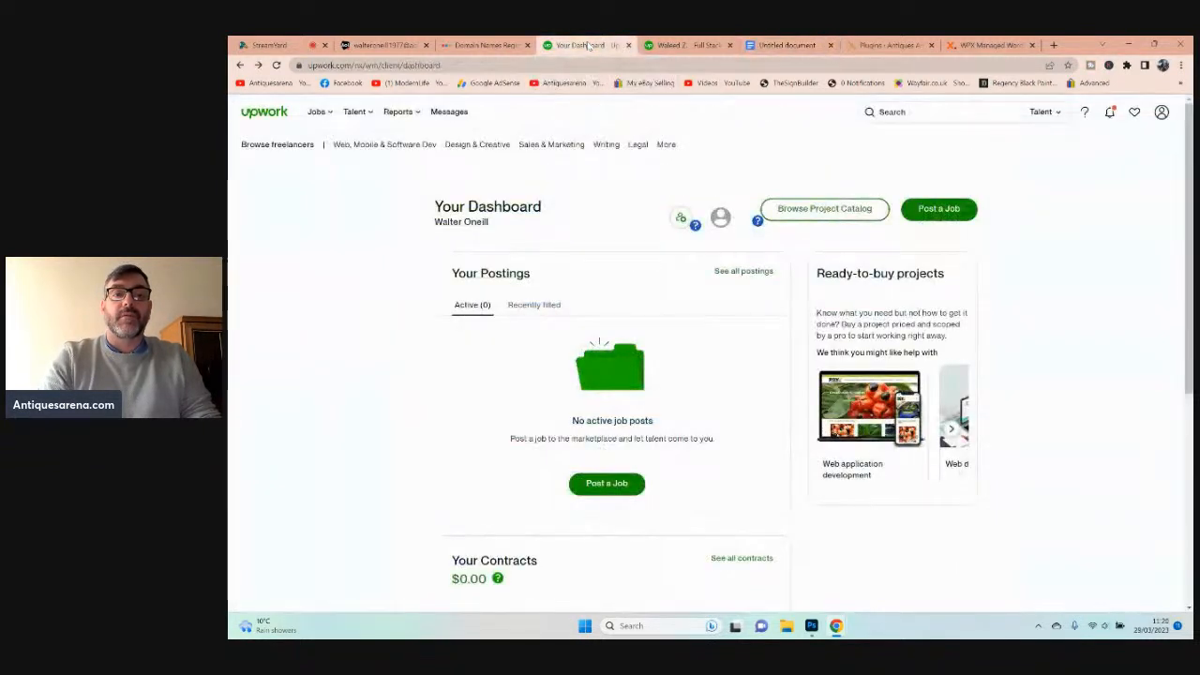
left_click(269, 45)
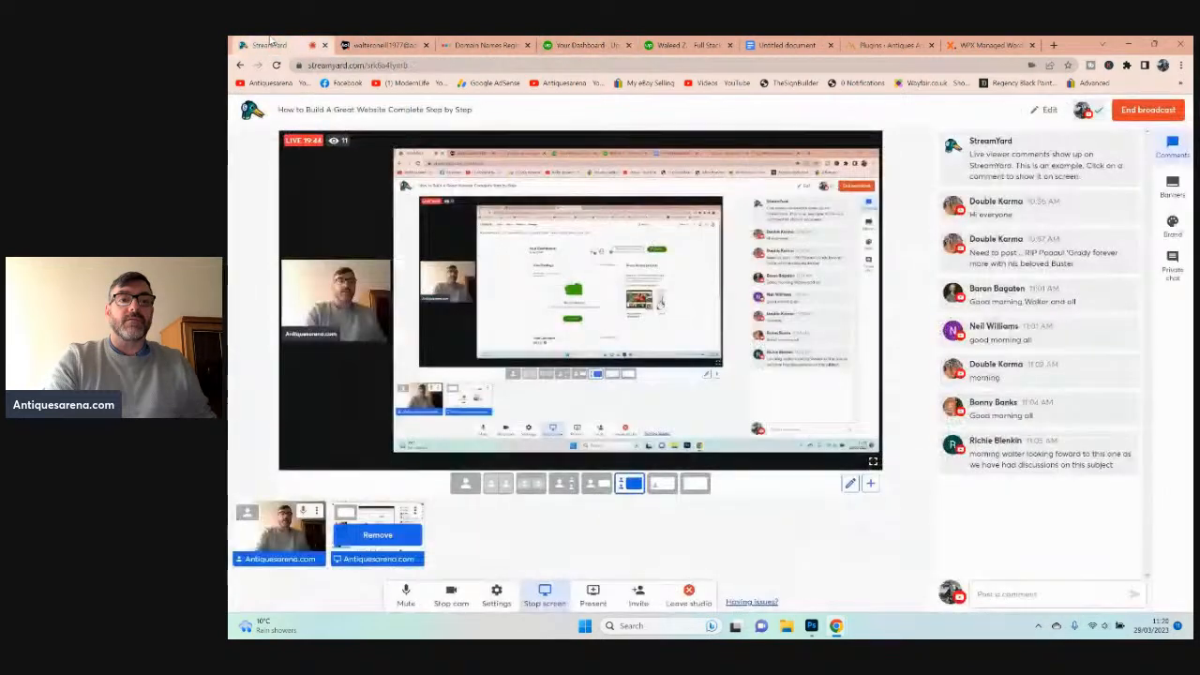
left_click(565, 44)
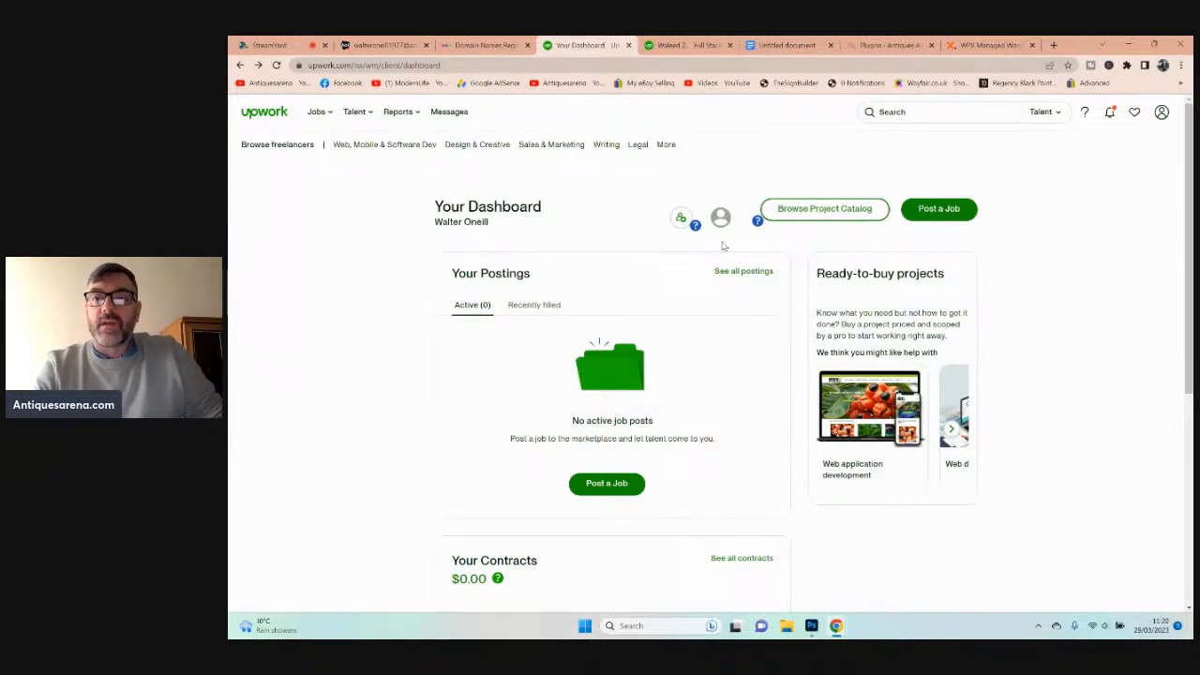
- Start a new job post for short term or part time work and continue to its title
left_click(937, 210)
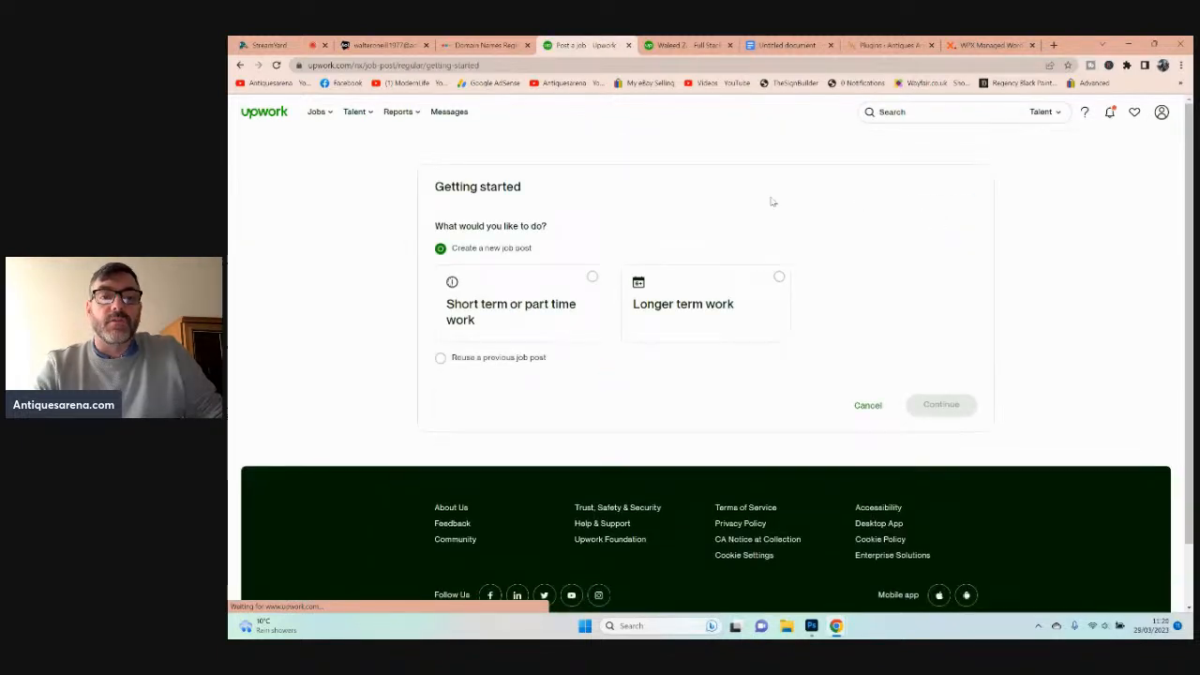
scroll(713, 201, "down", 1)
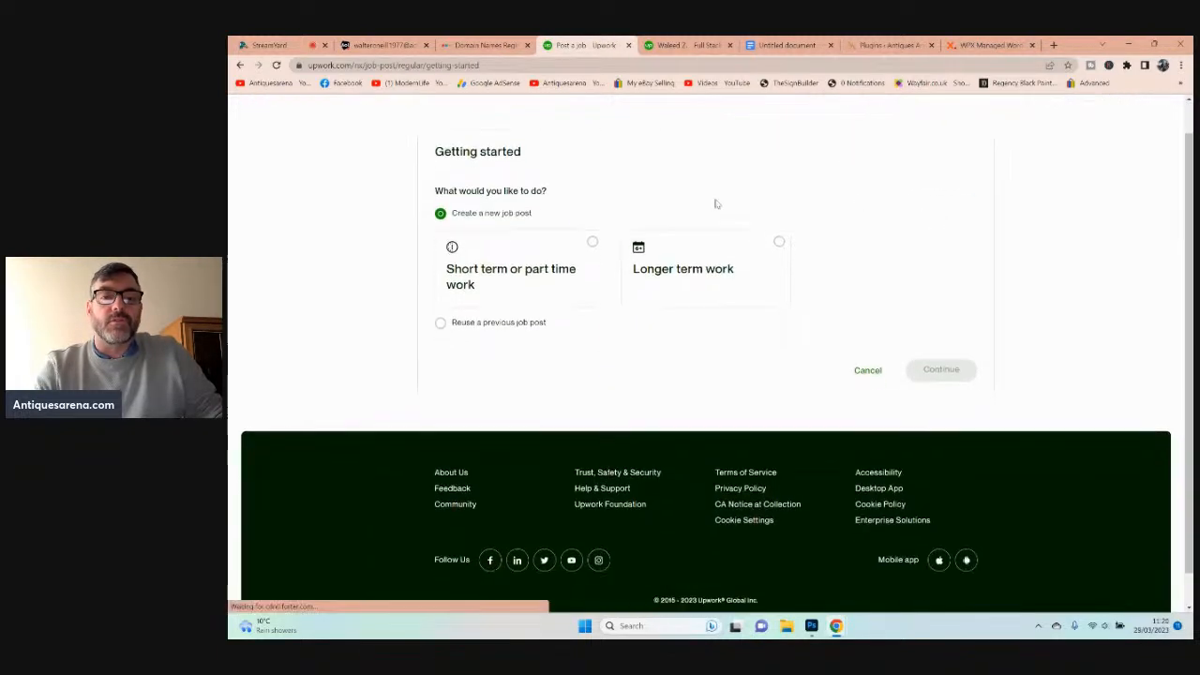
left_click(574, 250)
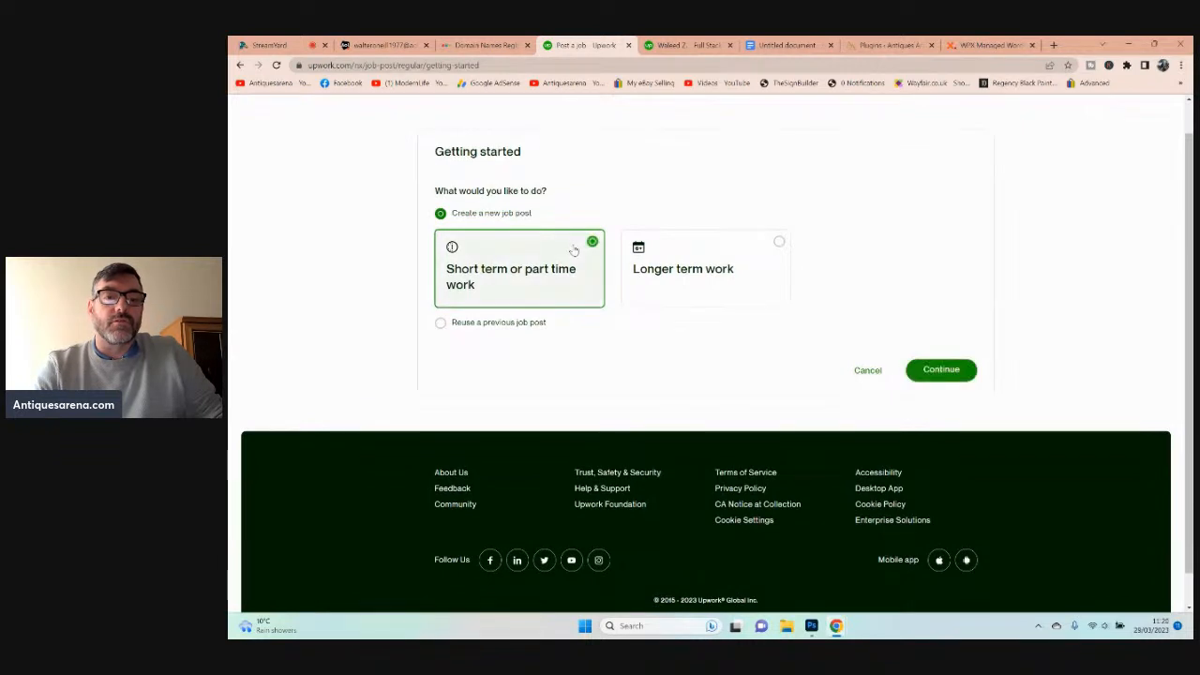
left_click(937, 370)
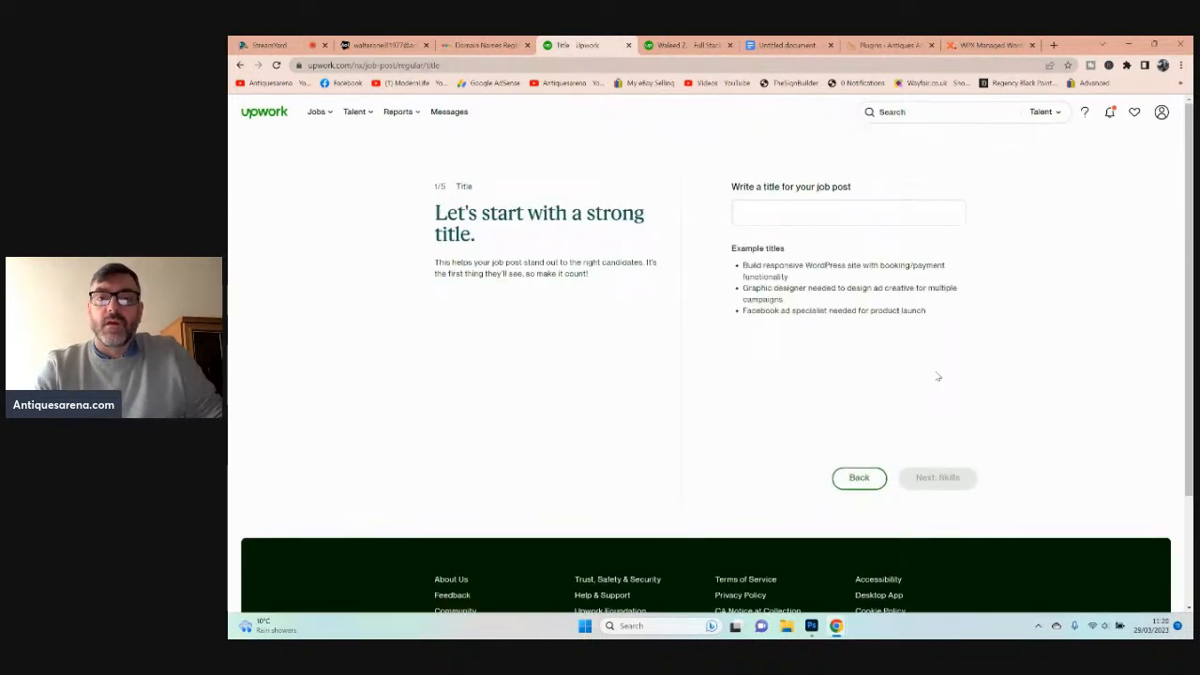
- Title the job post "to create an ecommerce website with five pages and a shop" and continue to the skills
left_click(824, 216)
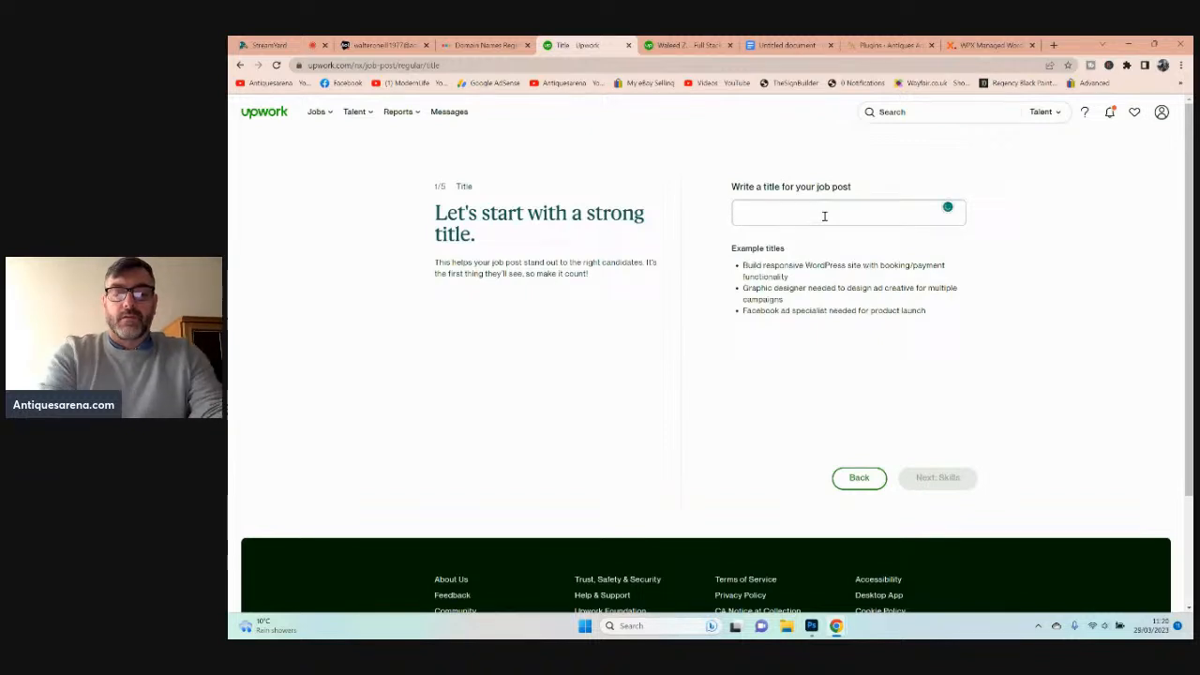
type("to create a")
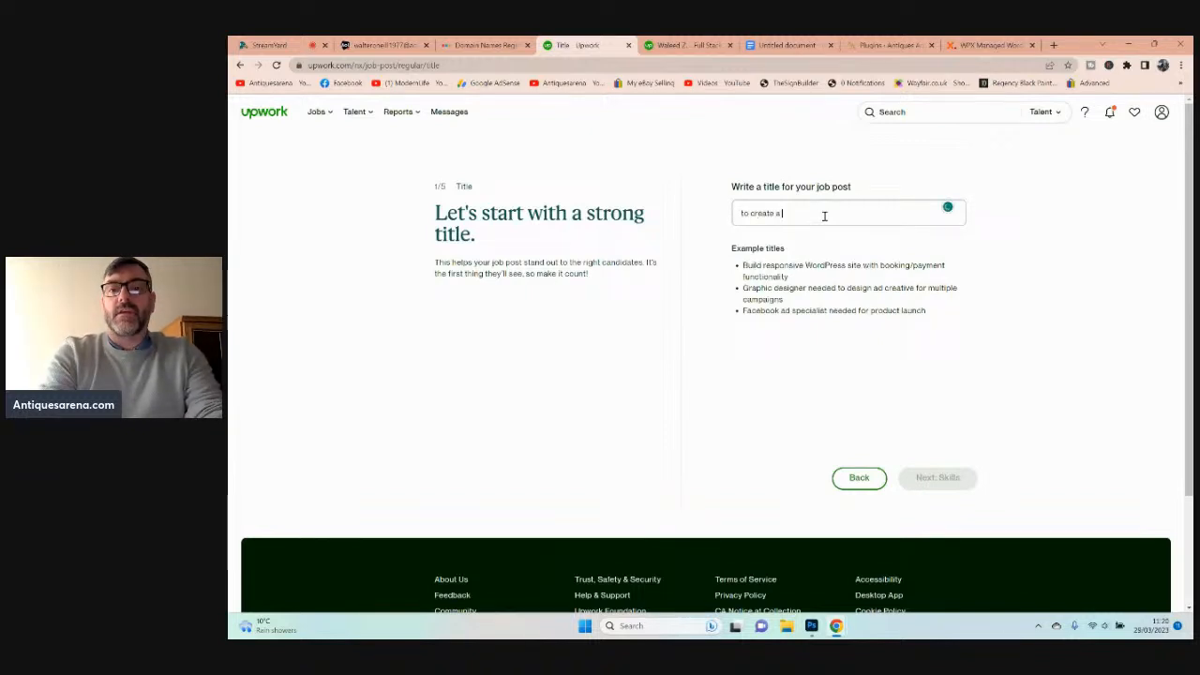
type("n ed")
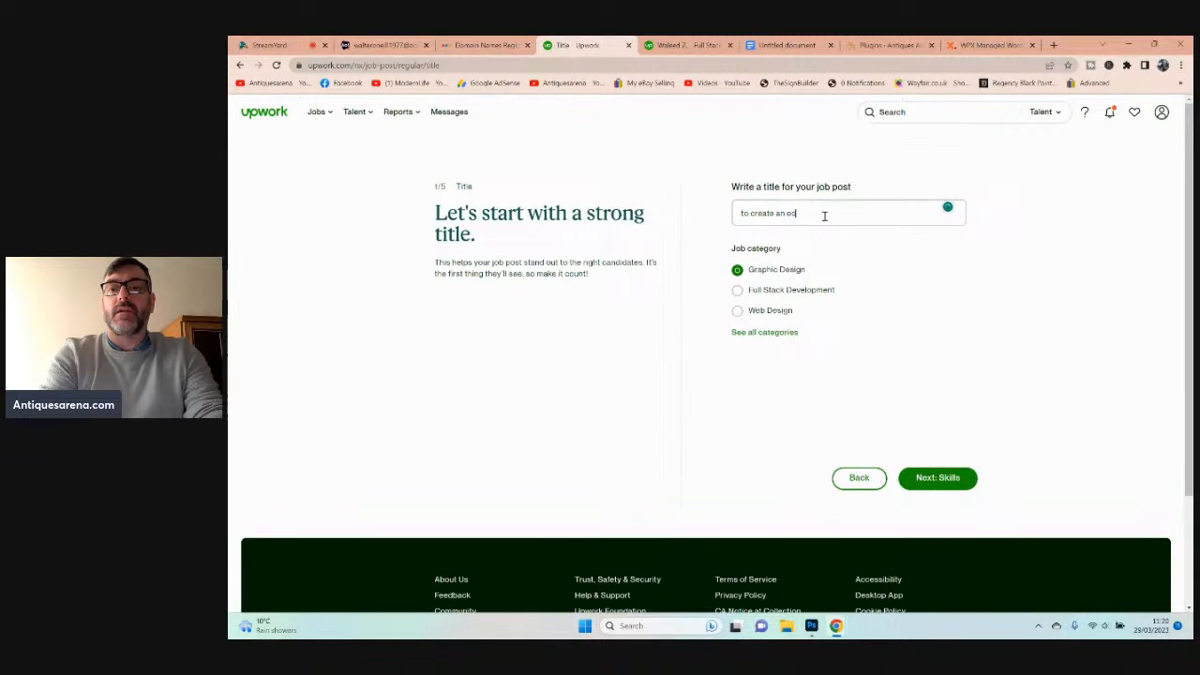
type("ommerce")
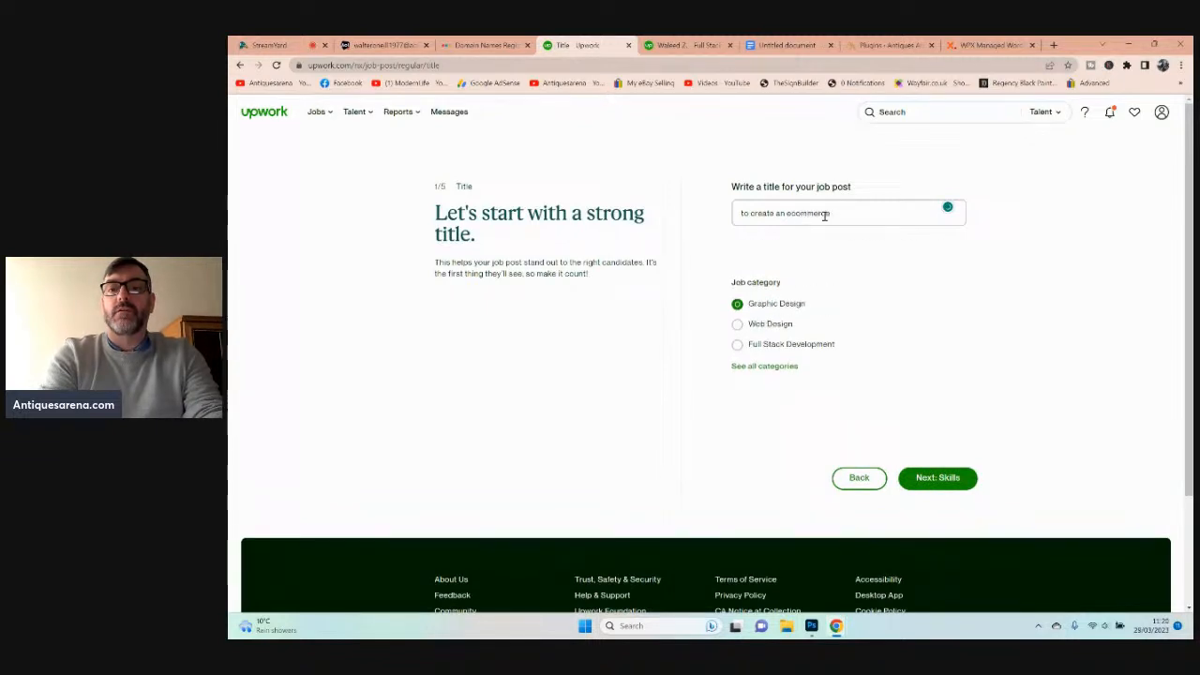
type(" website")
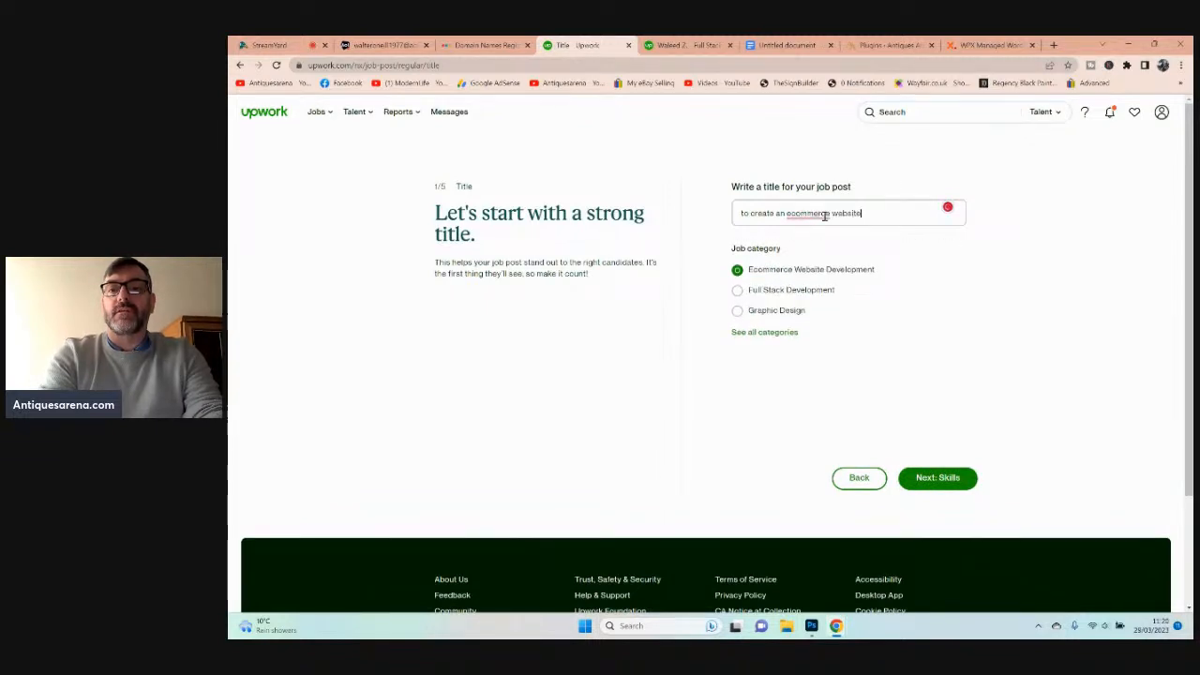
type(" with f")
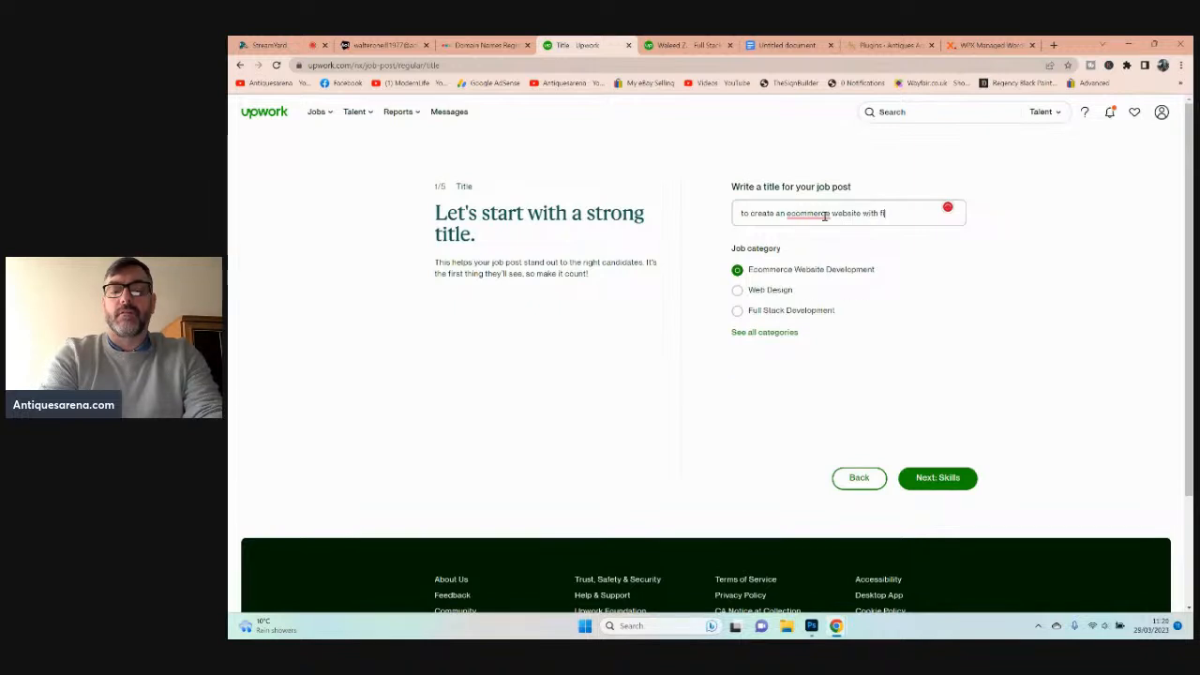
type("ive pages and a shop")
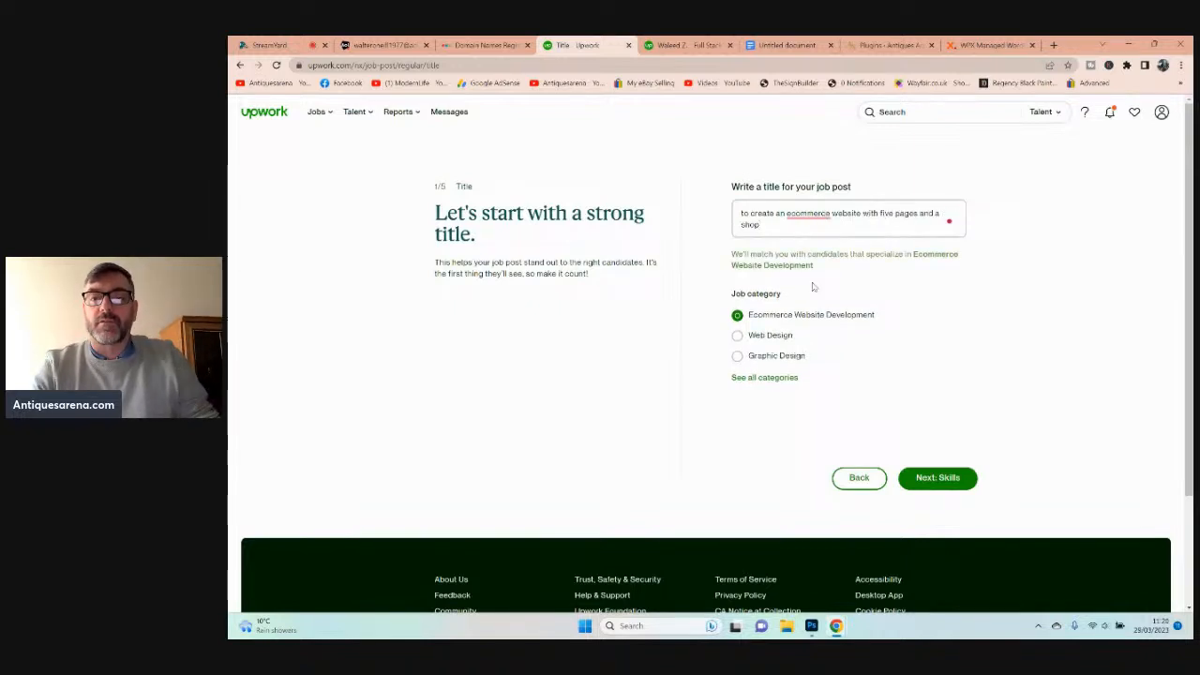
left_click(937, 474)
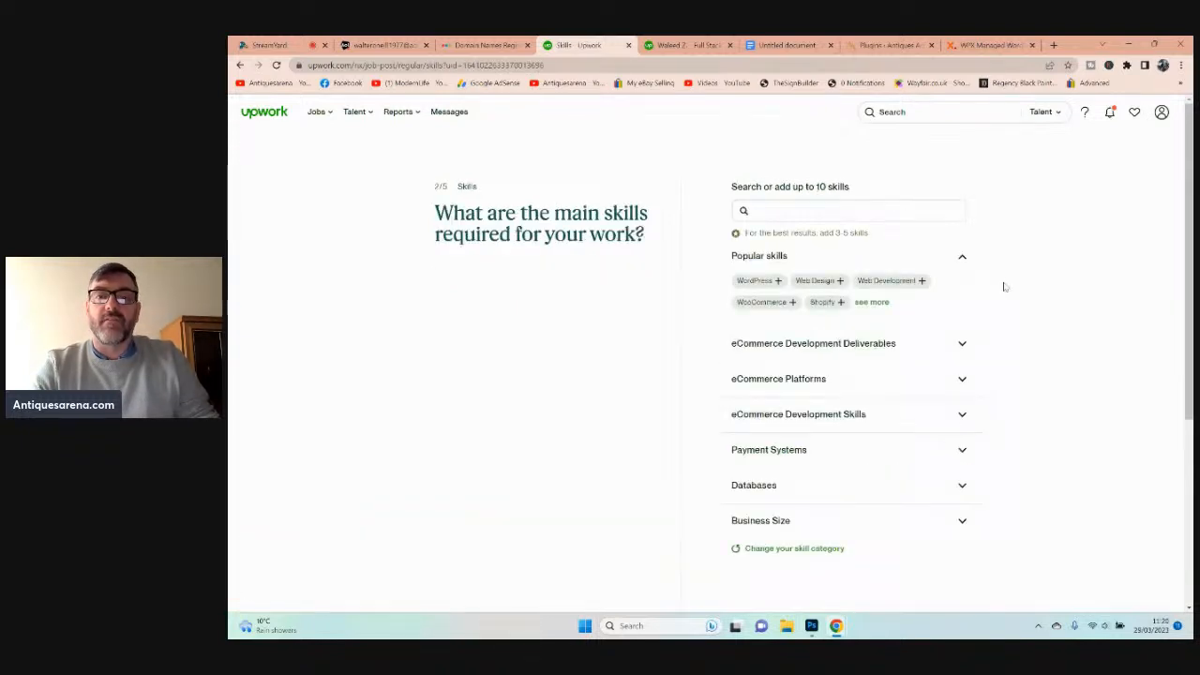
- Add WooCommerce, WordPress, Web Development and Web Design as the required skills and continue to the scope
scroll(1041, 261, "down", 1)
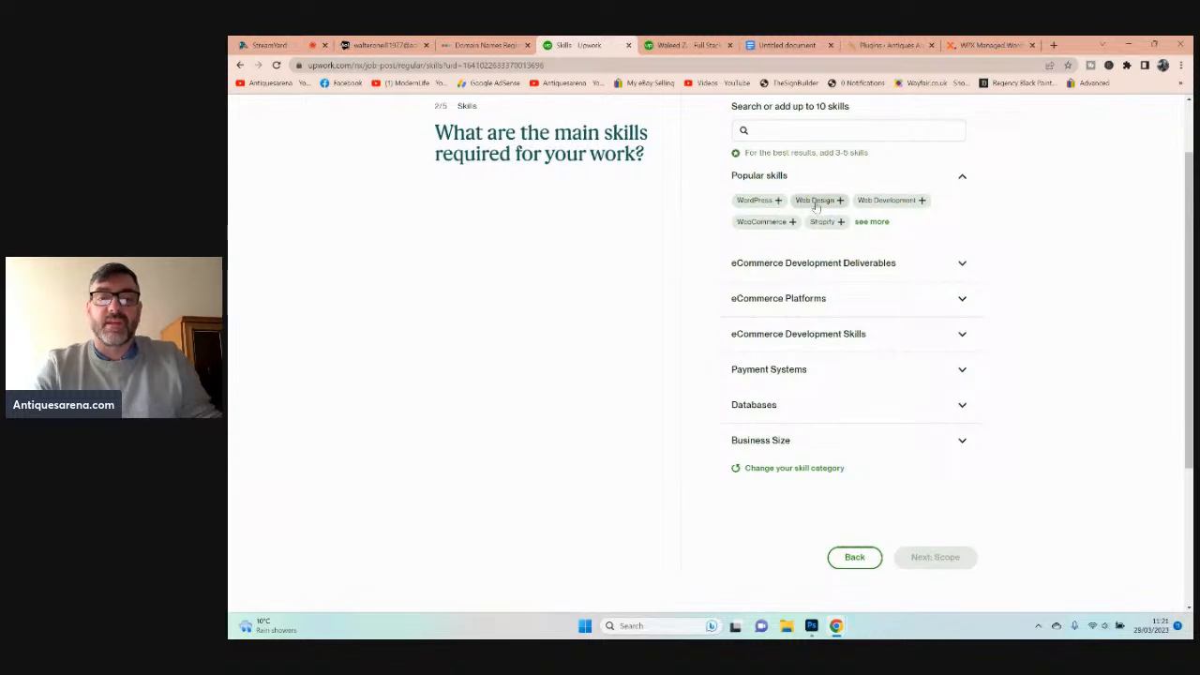
scroll(1130, 219, "up", 1)
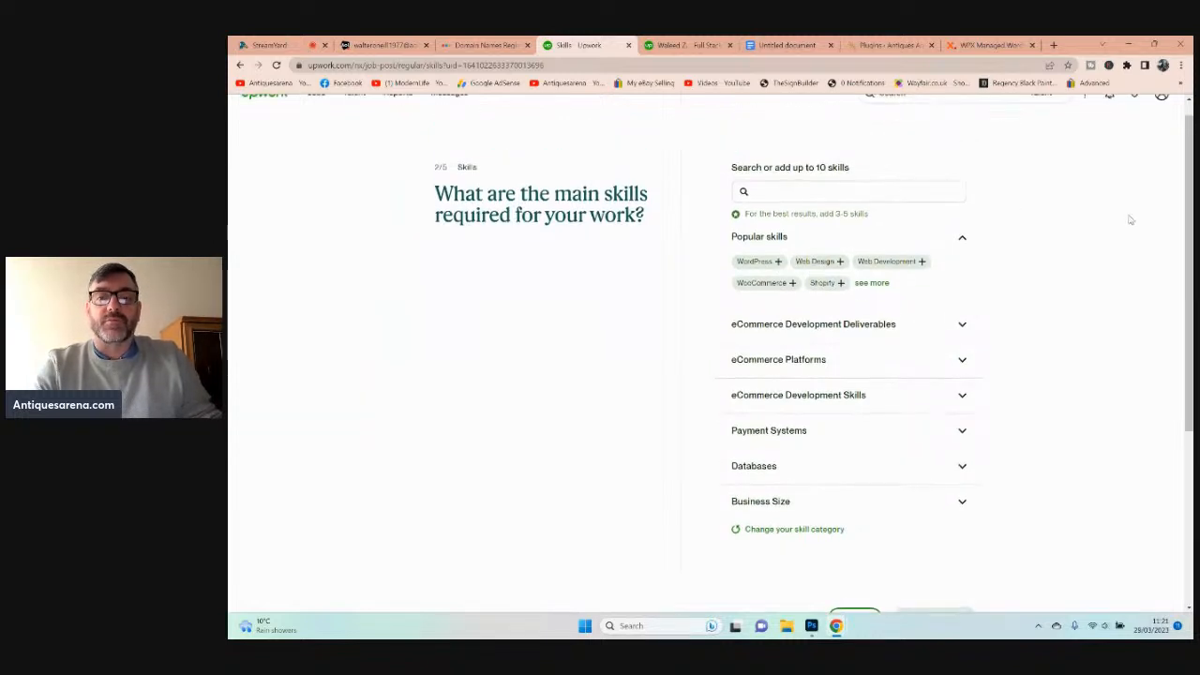
left_click(792, 283)
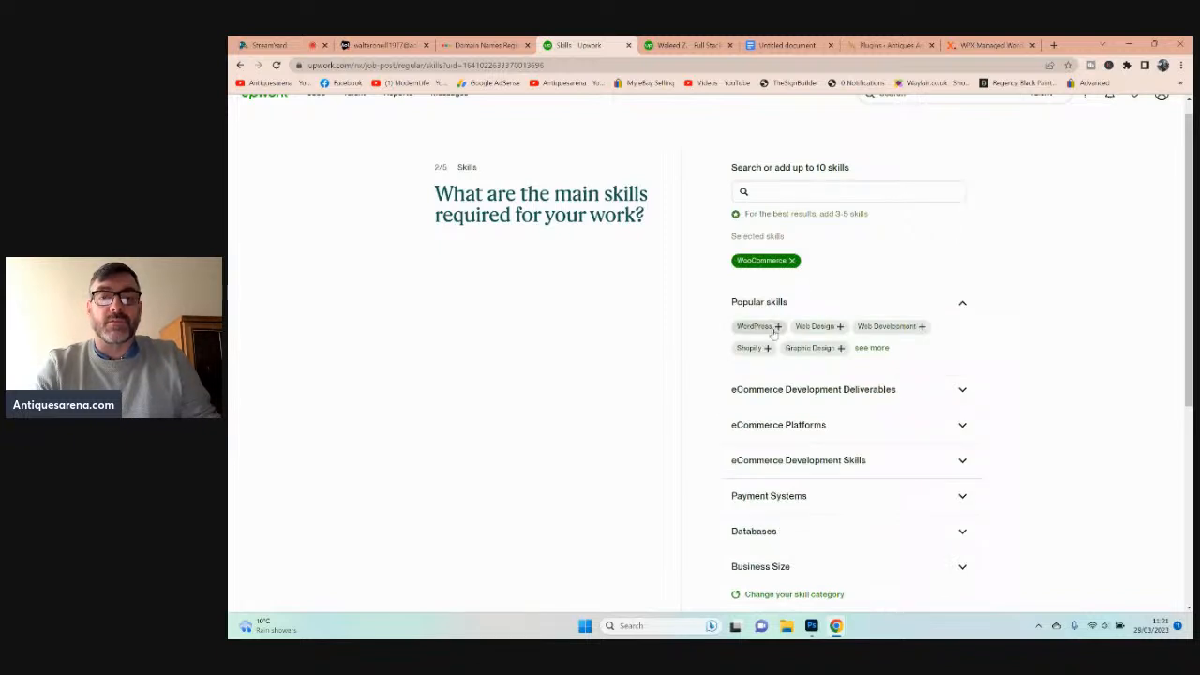
left_click(774, 328)
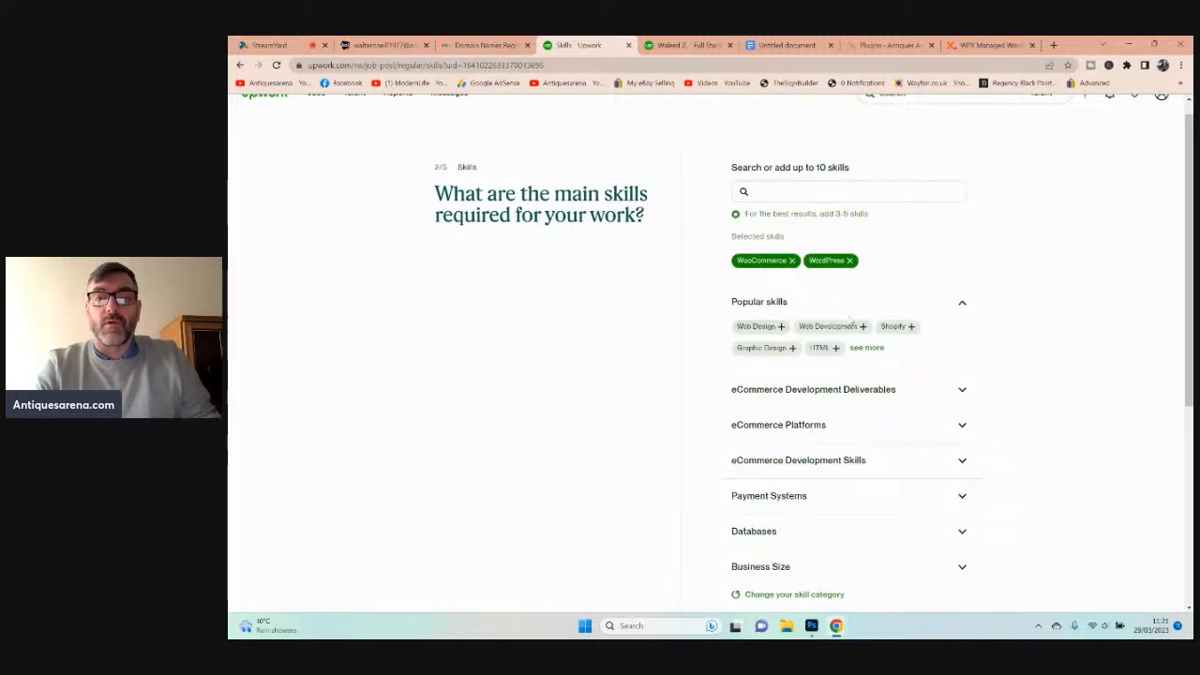
left_click(864, 327)
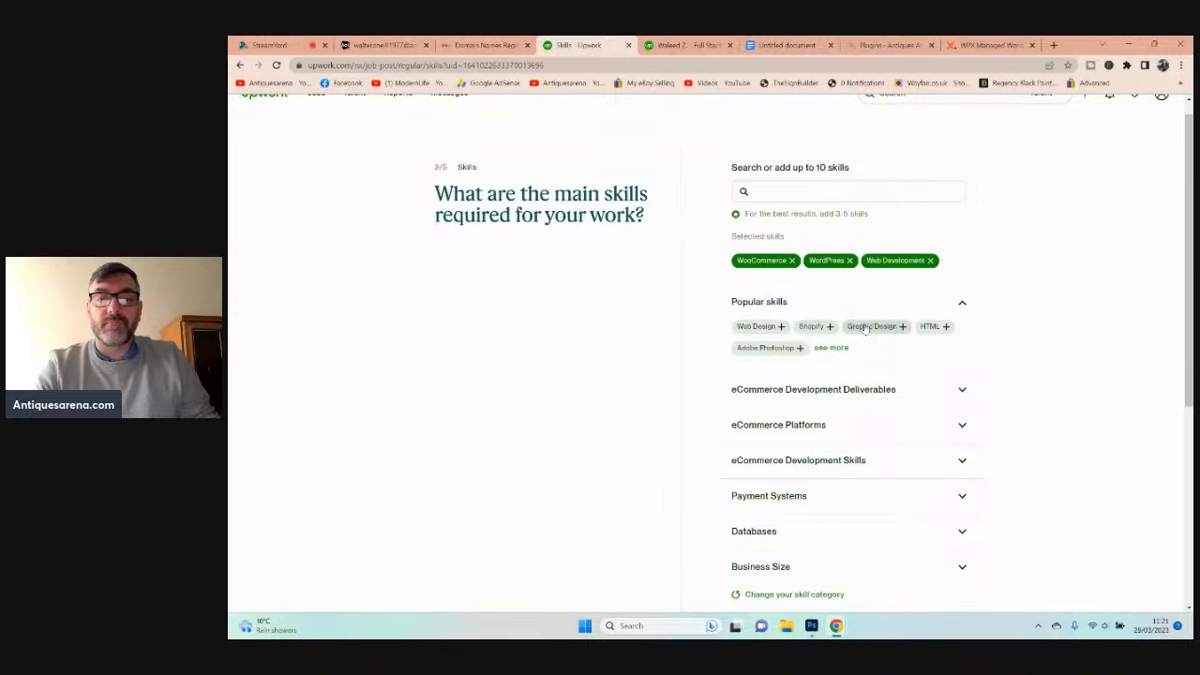
left_click(780, 327)
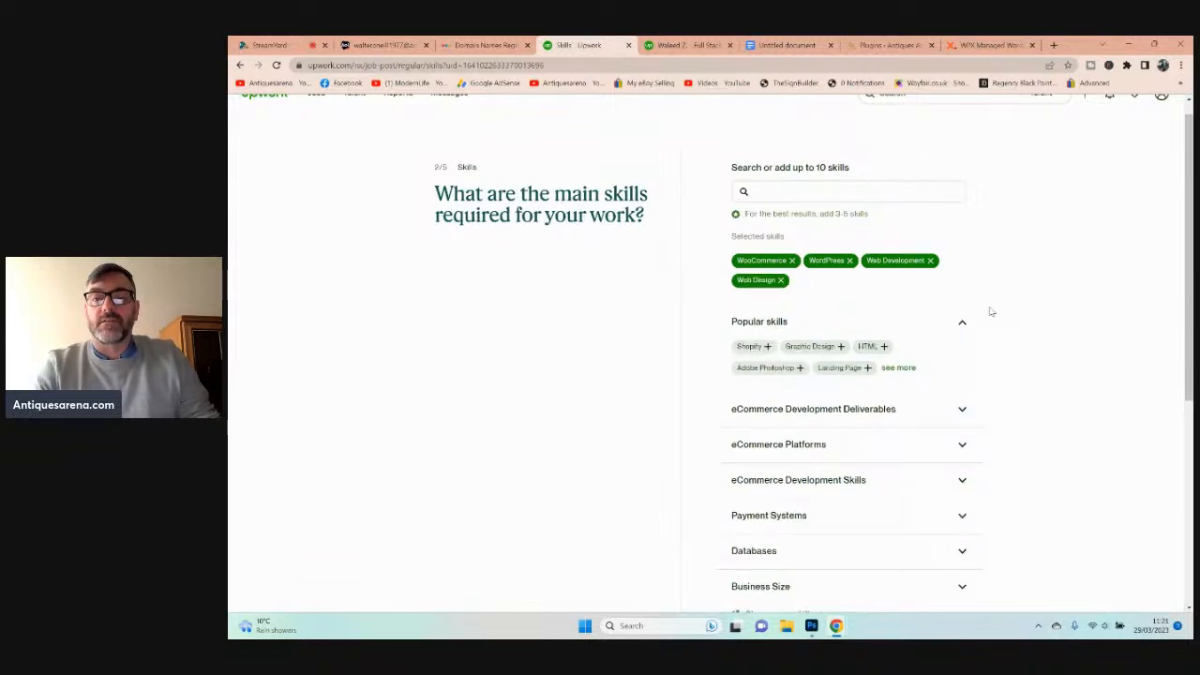
scroll(988, 312, "down", 3)
left_click(941, 498)
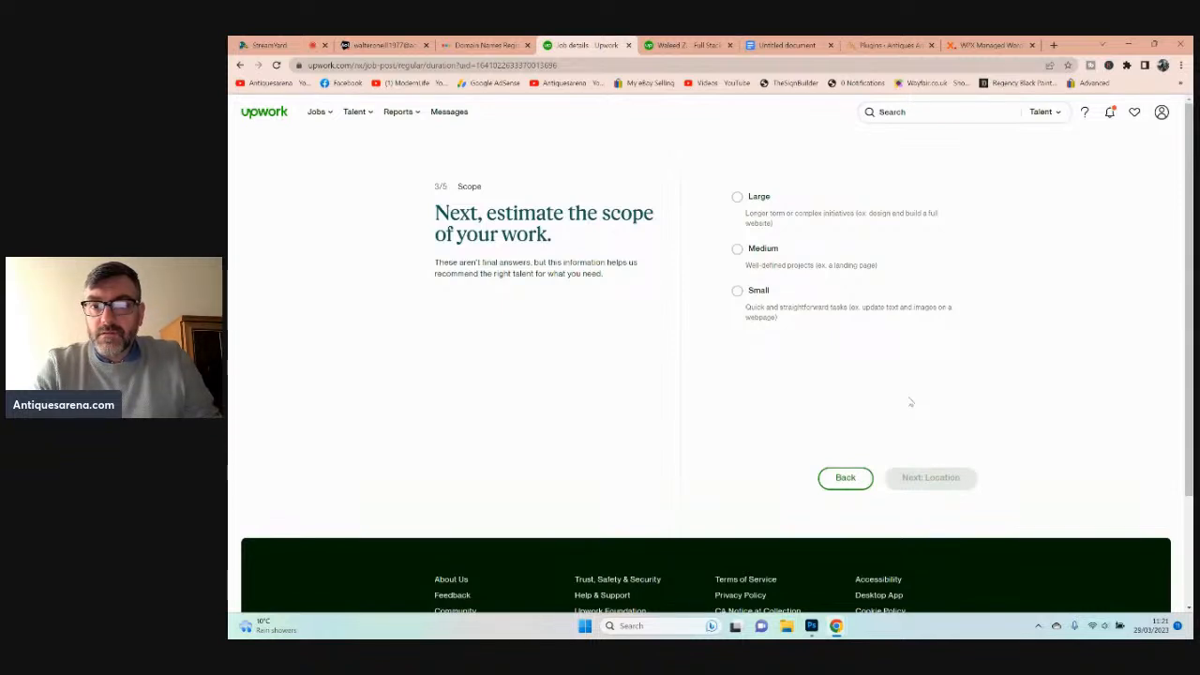
left_click(737, 250)
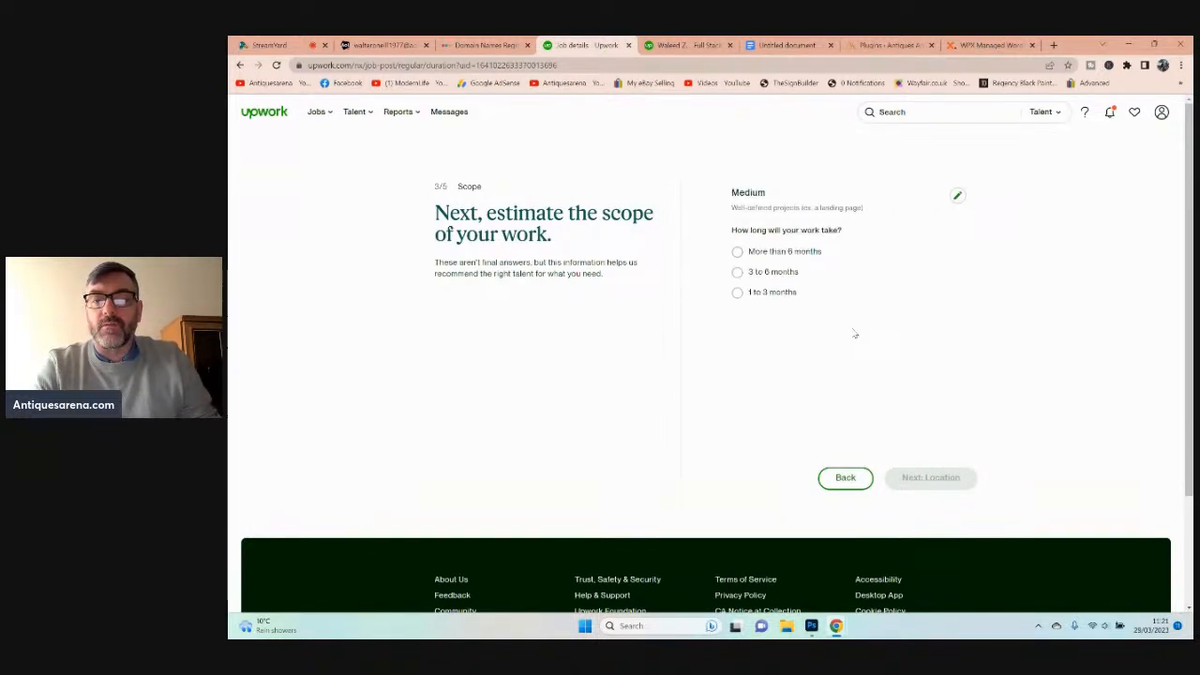
key("alt+Left")
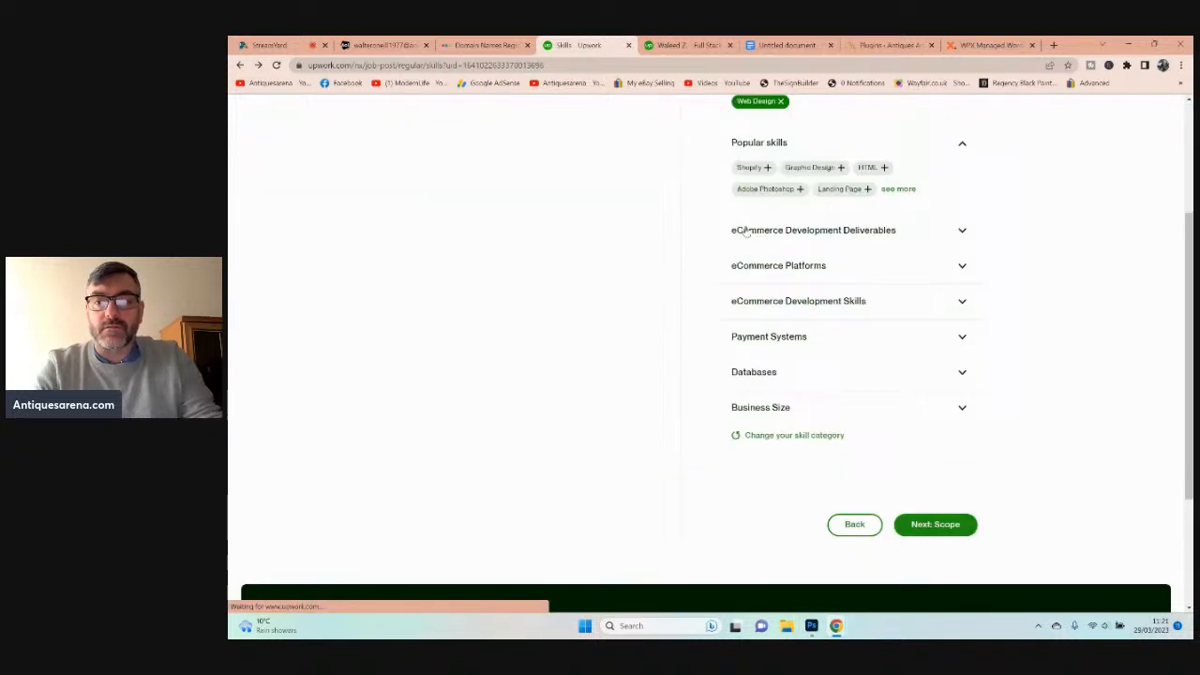
left_click(931, 526)
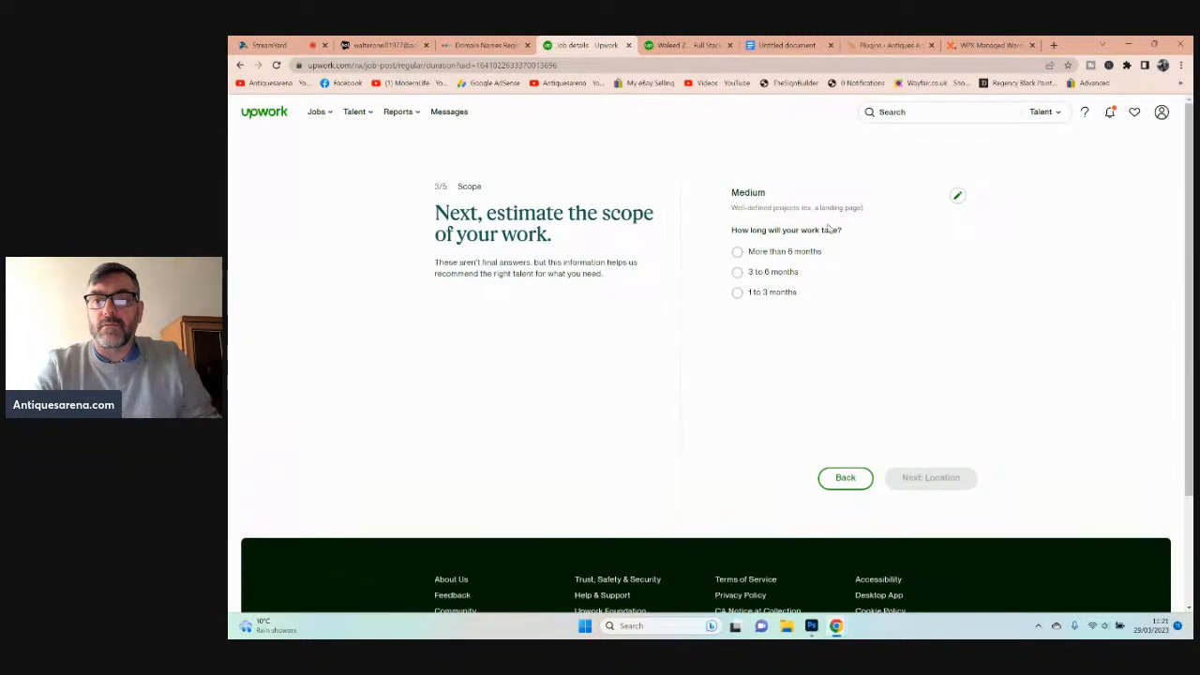
left_click(961, 196)
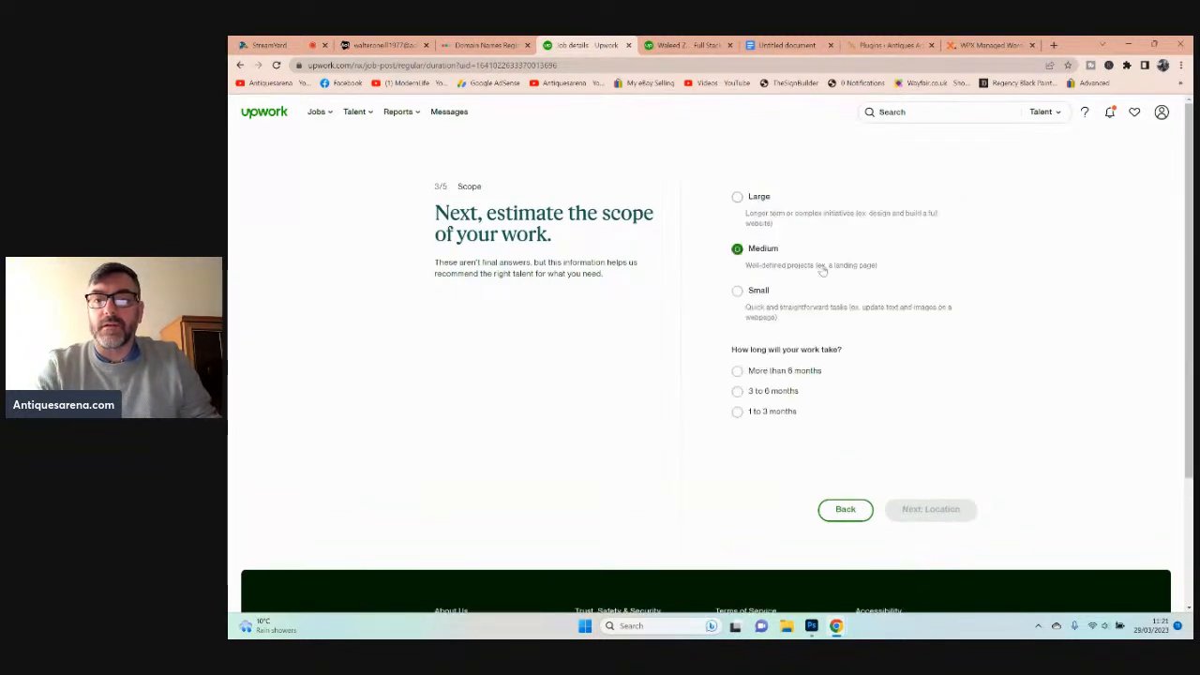
- Set the scope to Small, less than 1 month and Intermediate level, mark the job as contract-to-hire, and continue to the location
left_click(737, 292)
left_click(736, 307)
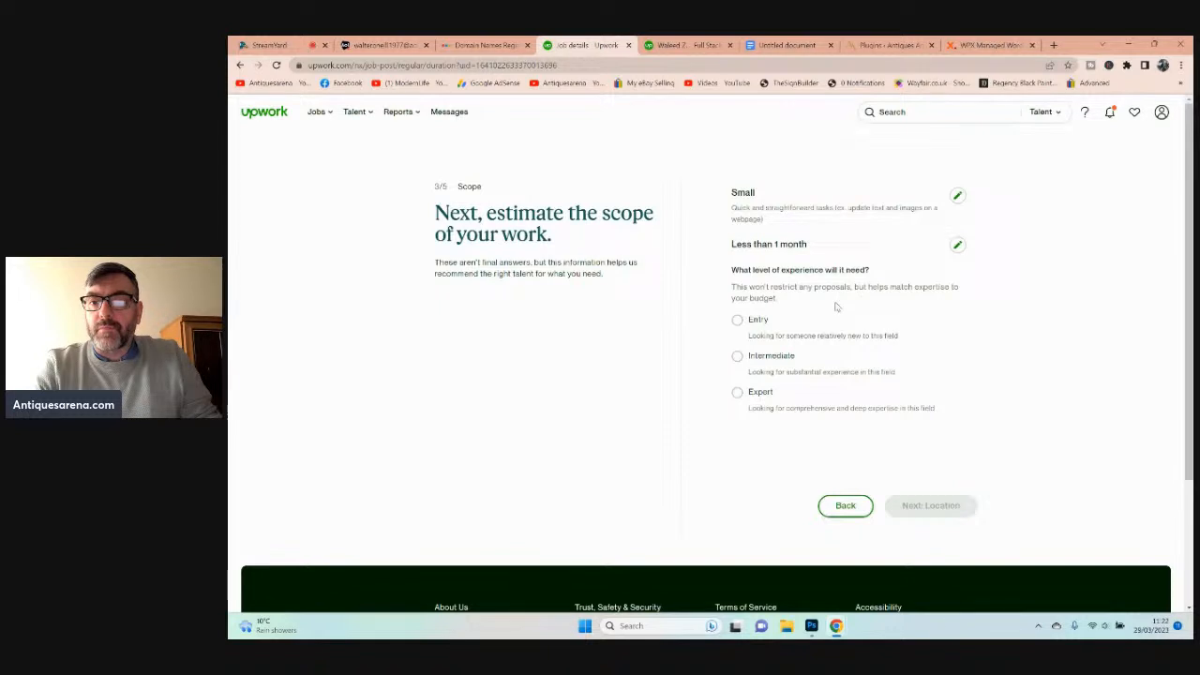
left_click(738, 356)
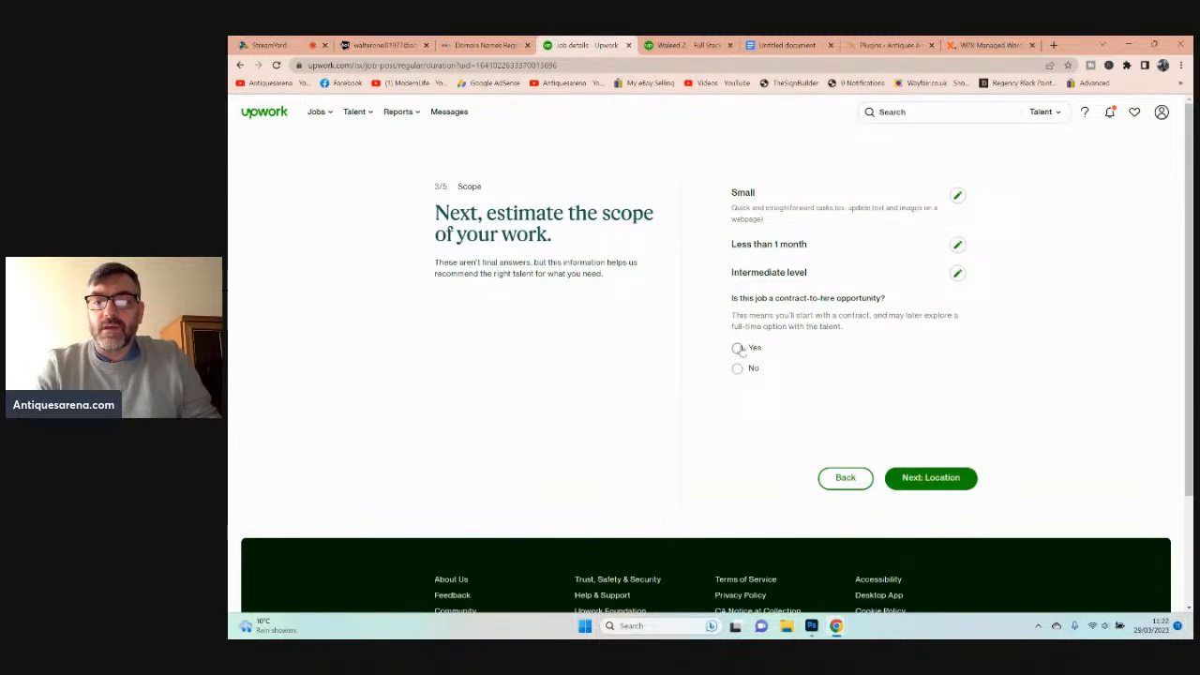
left_click(737, 348)
left_click(933, 478)
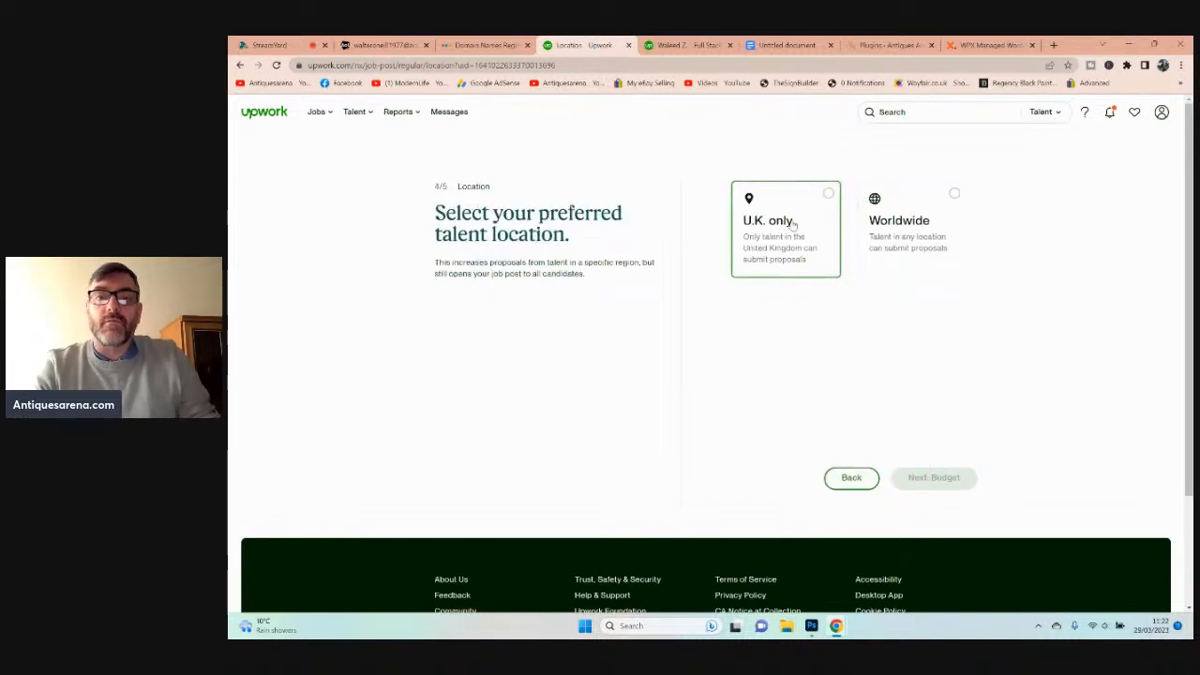
- Open the job to talent worldwide and set a maximum project budget of $1500, continuing to the description
left_click(923, 212)
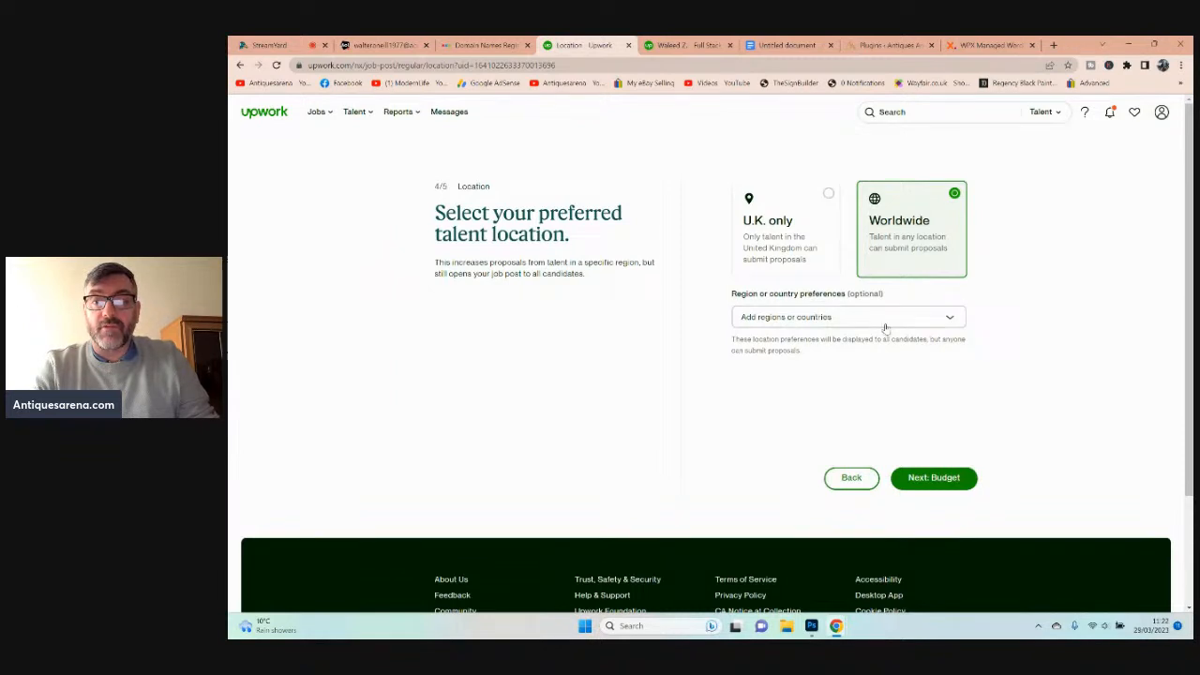
left_click(928, 478)
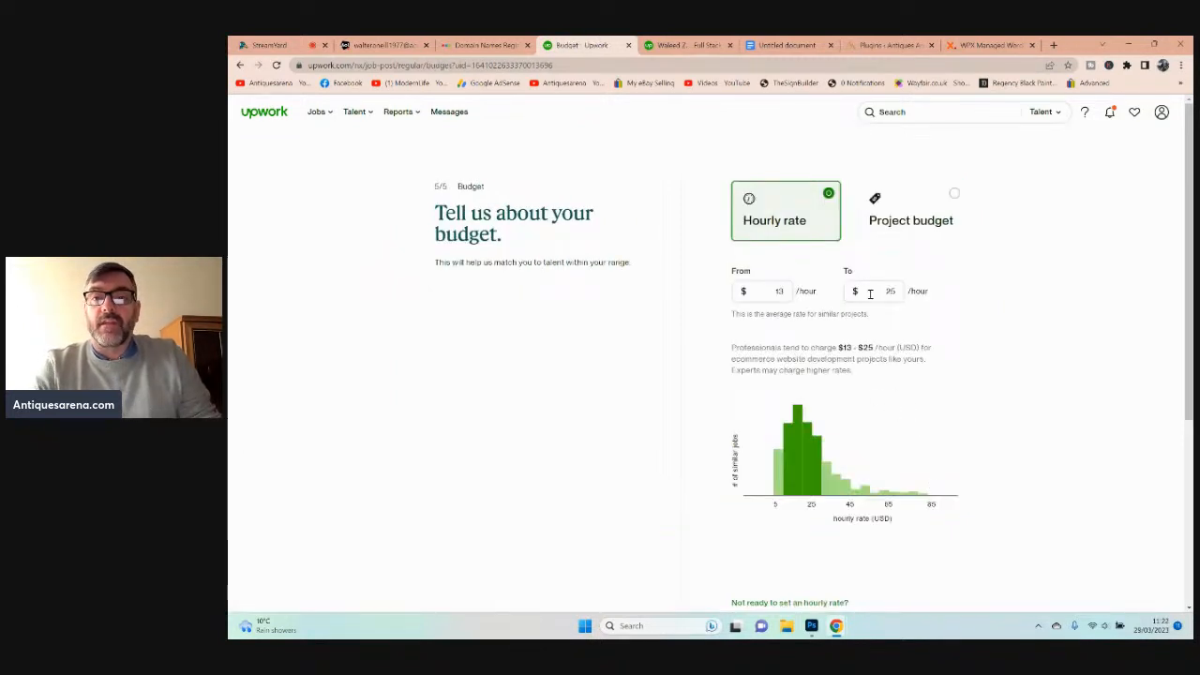
left_click(915, 216)
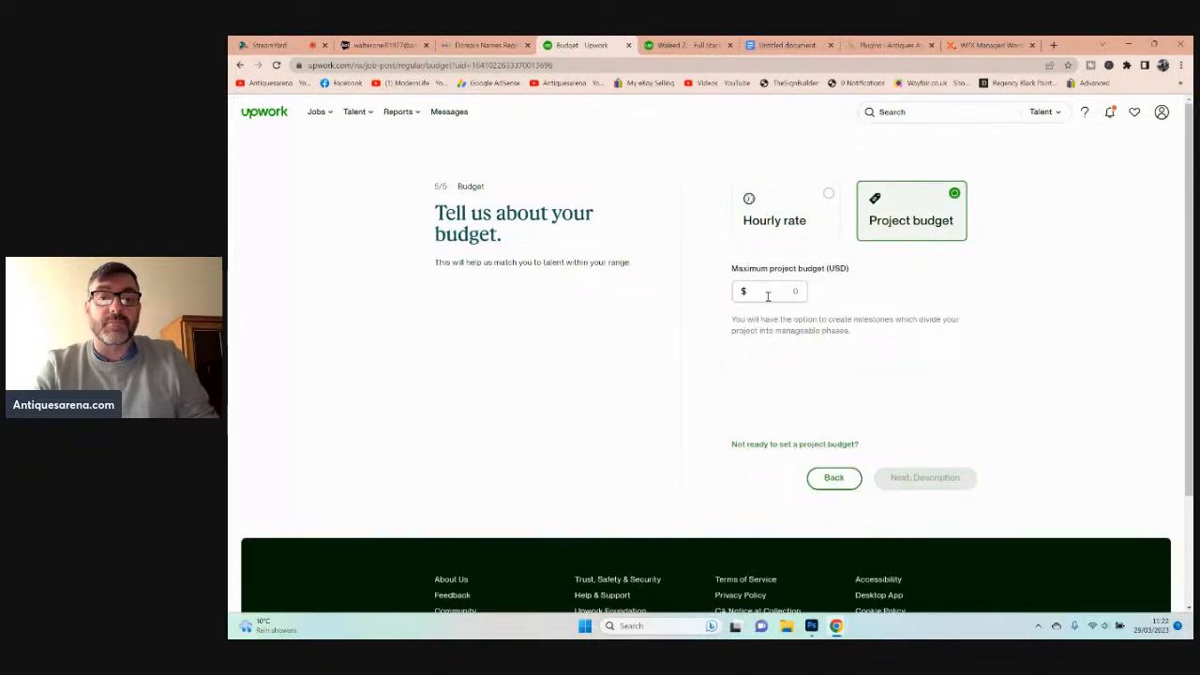
type("1500")
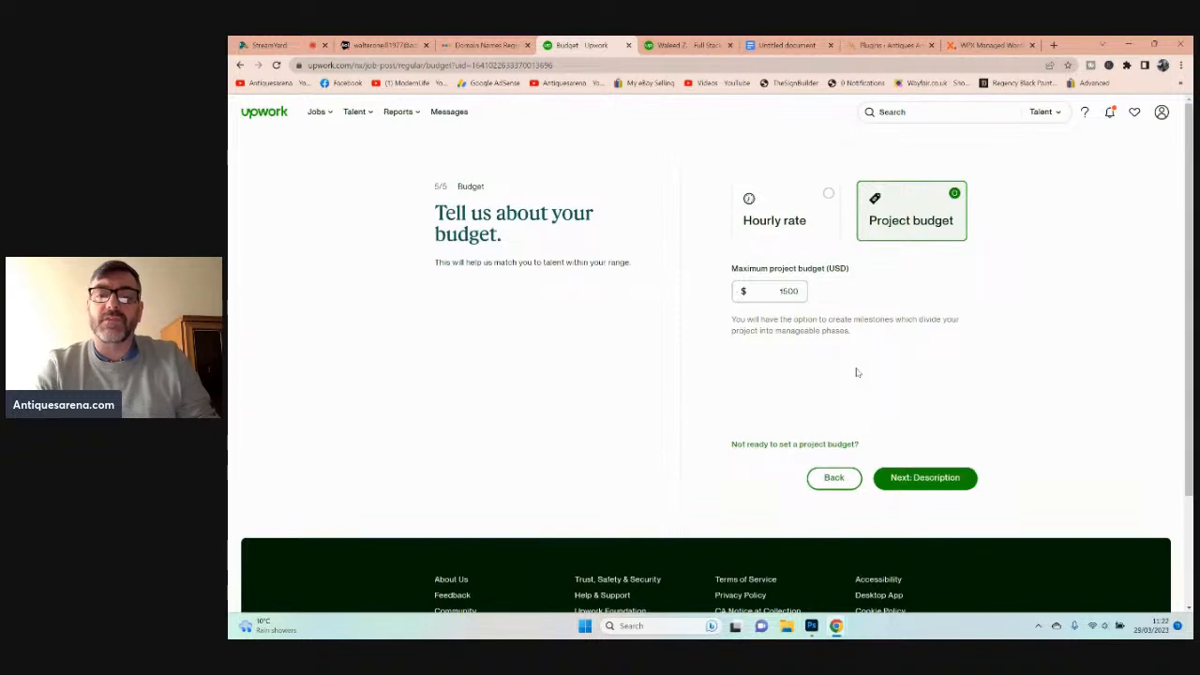
left_click(932, 480)
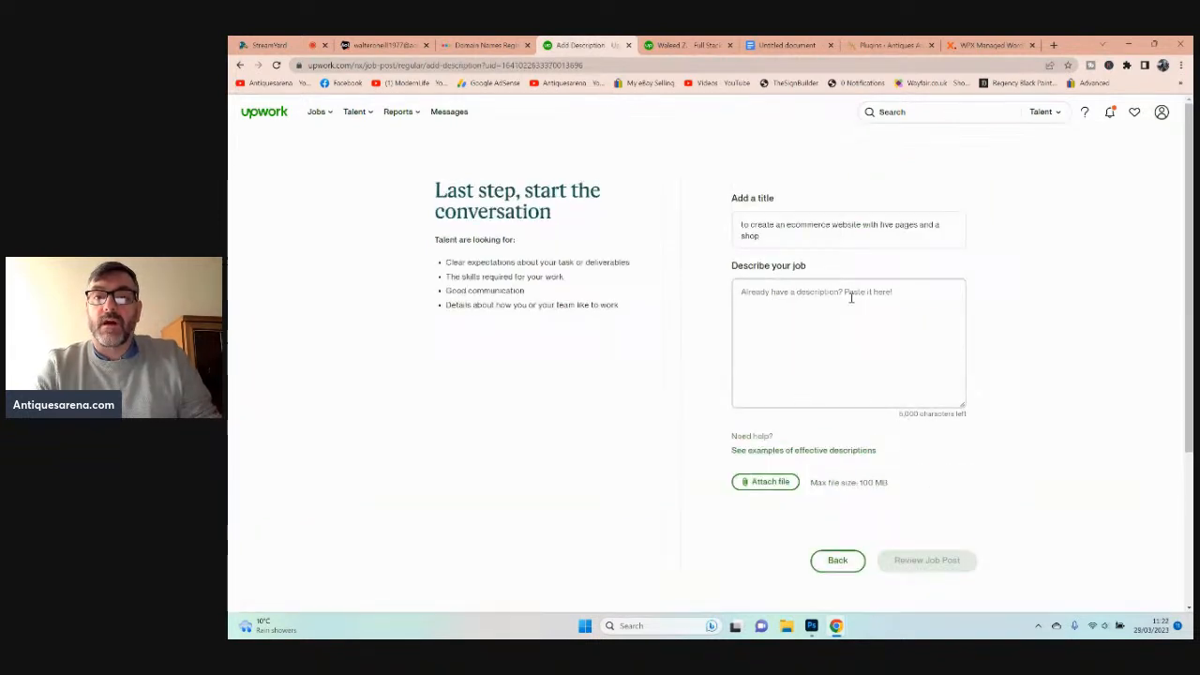
- Paste the copied website brief as the job description
right_click(761, 298)
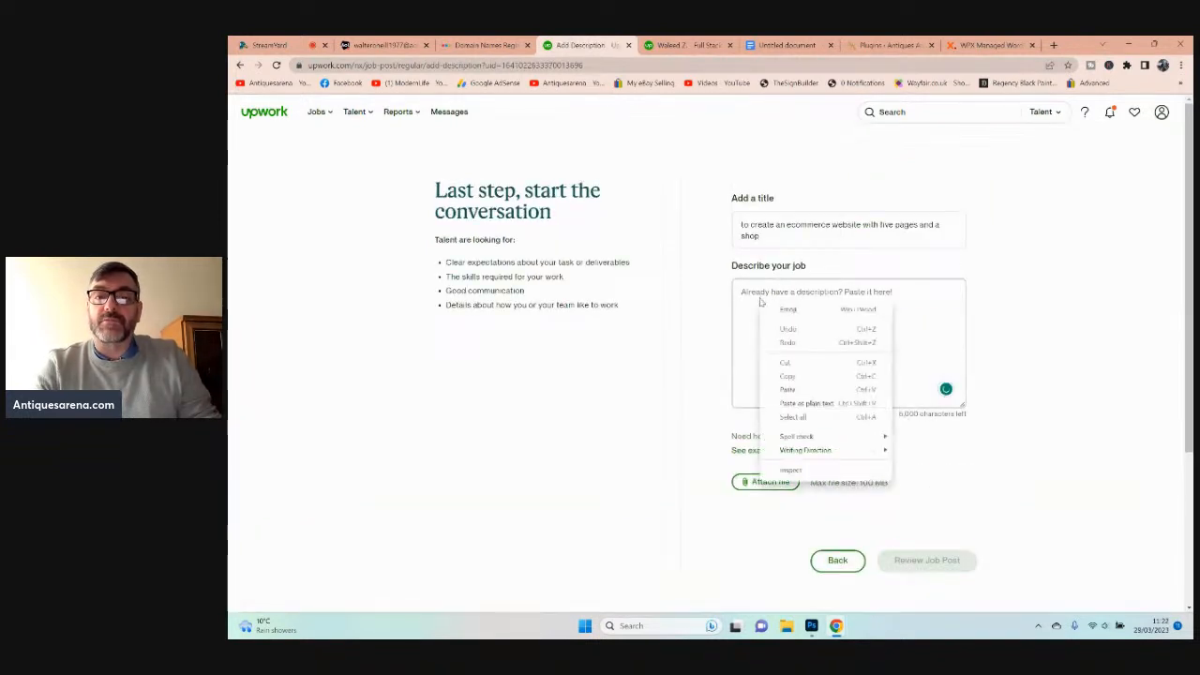
left_click(816, 383)
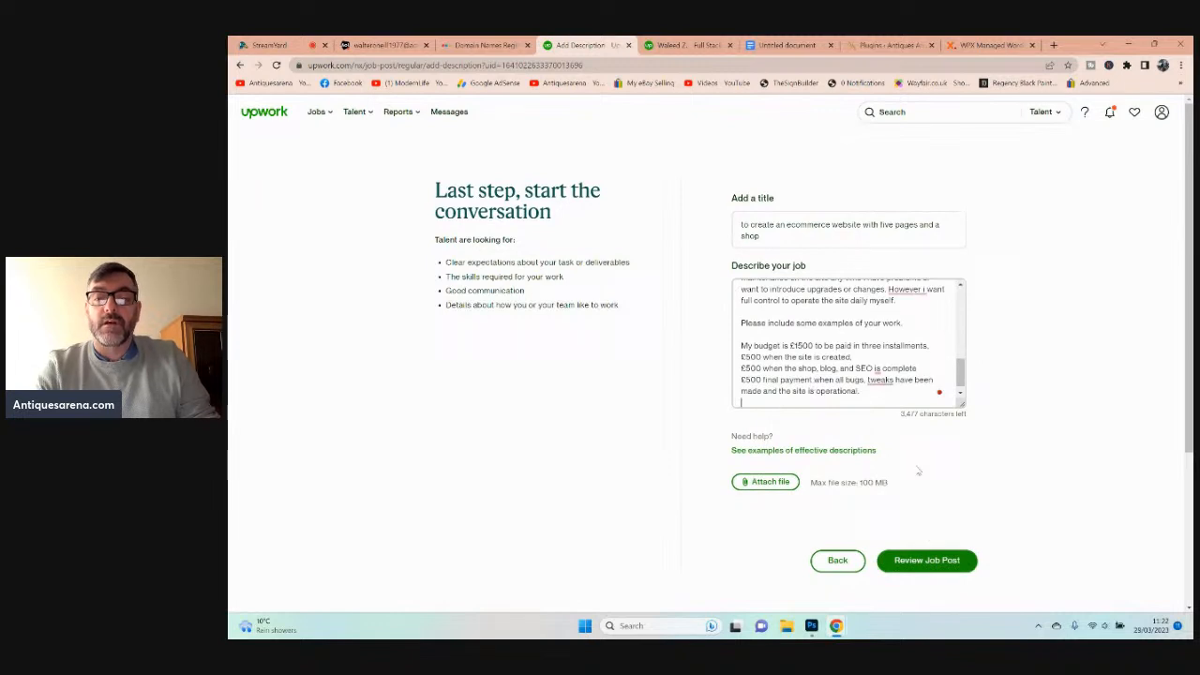
- Review the job details, post the ecommerce website job, and dismiss the Featured Job upgrade offer
left_click(929, 563)
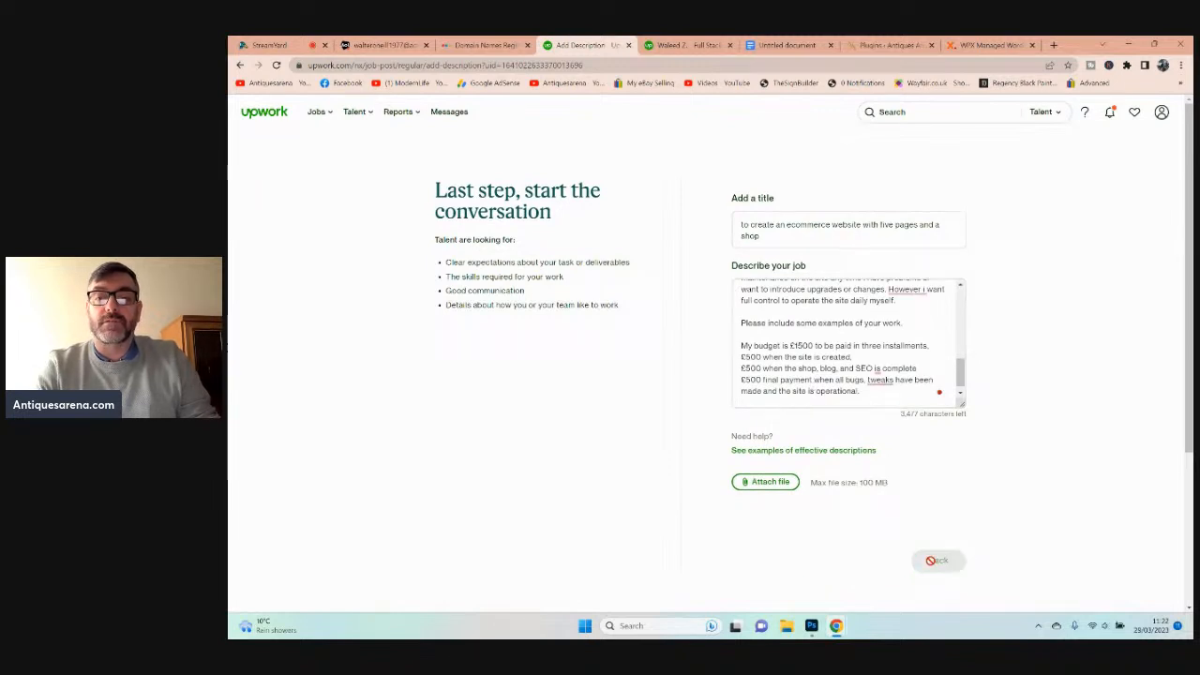
scroll(741, 443, "down", 2)
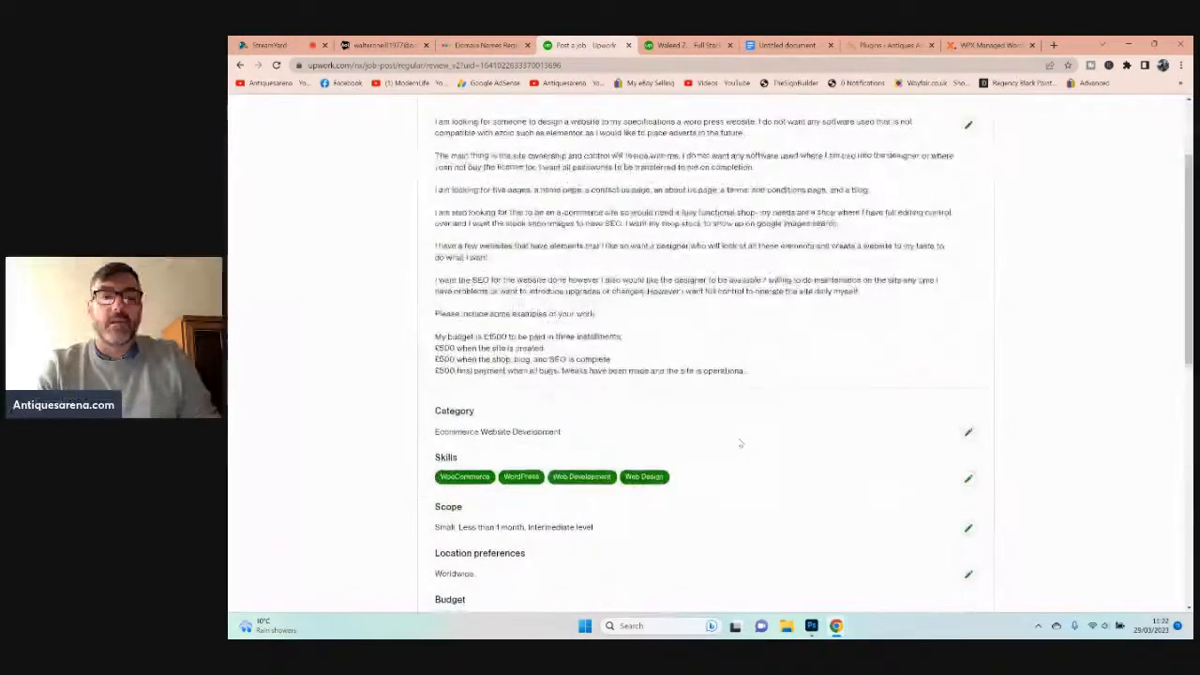
scroll(741, 443, "up", 1)
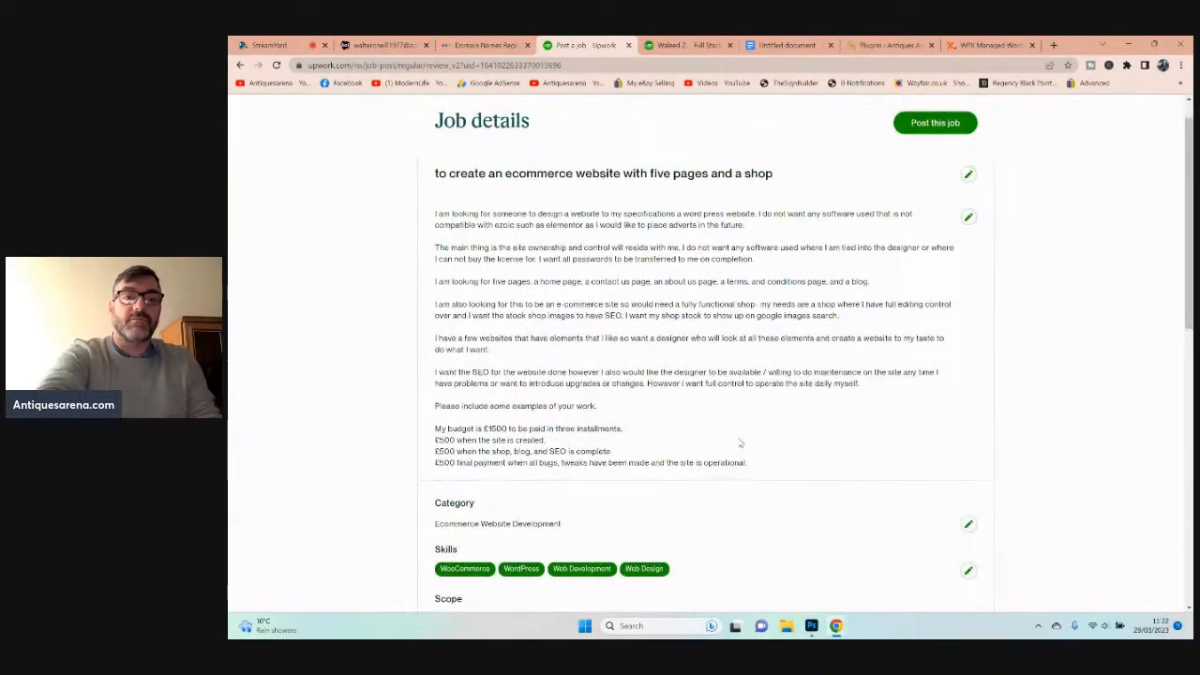
scroll(662, 457, "down", 3)
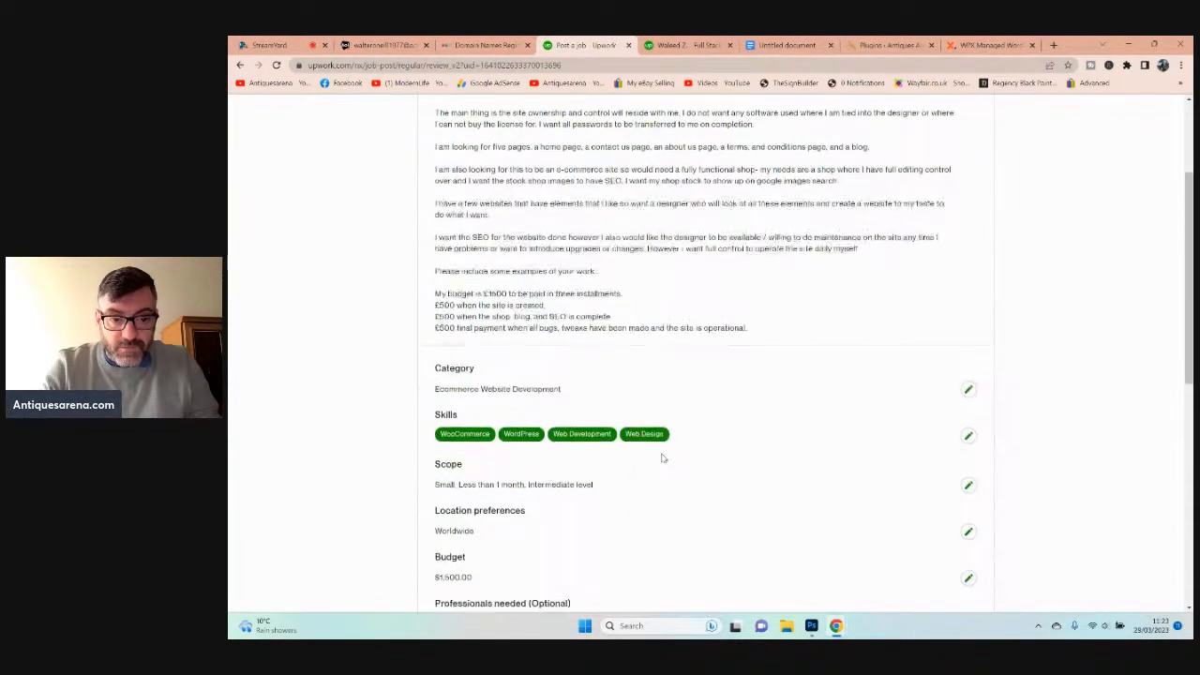
scroll(662, 458, "down", 4)
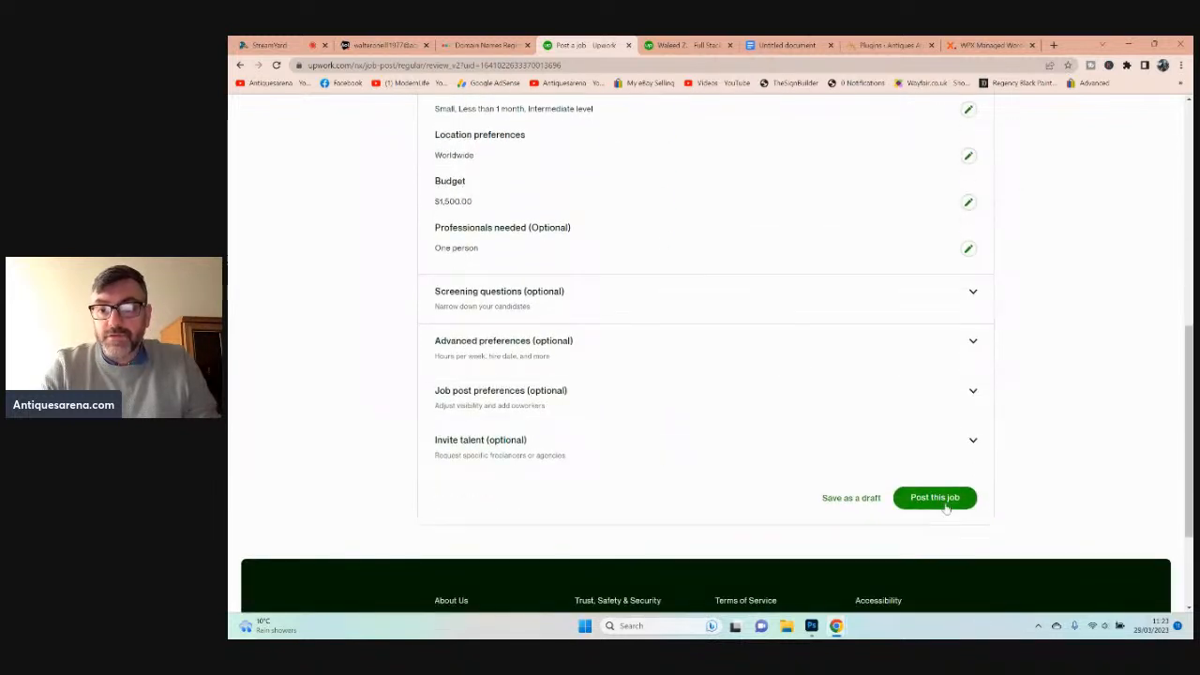
left_click(942, 499)
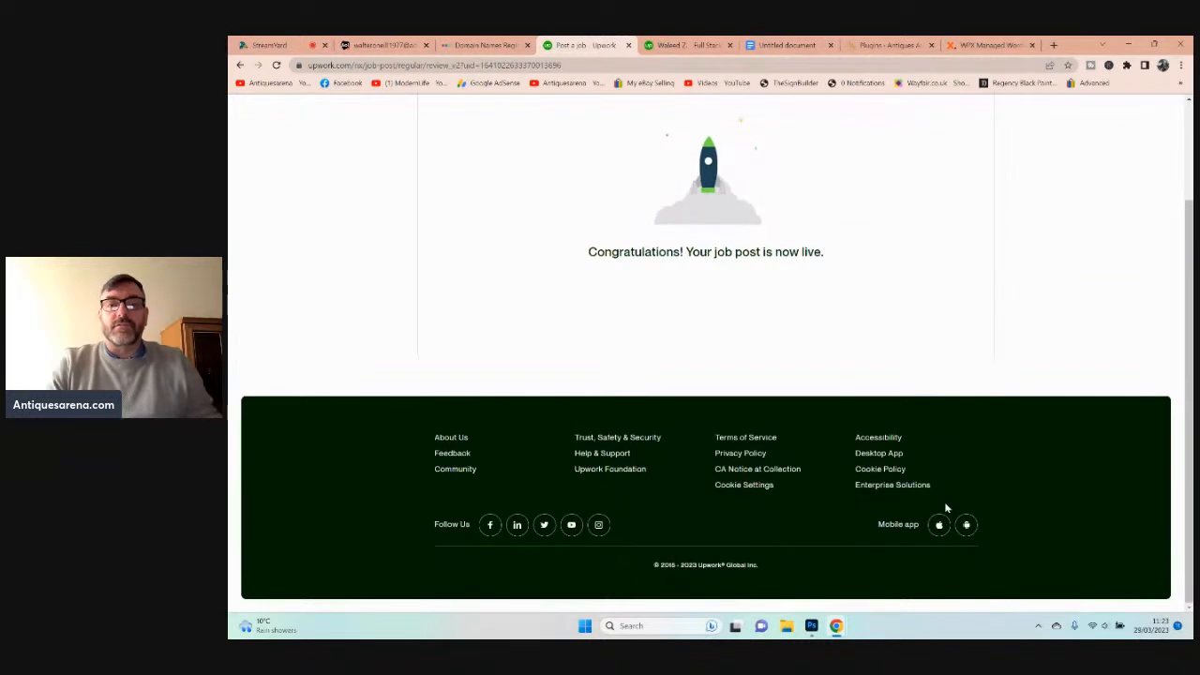
scroll(860, 373, "up", 2)
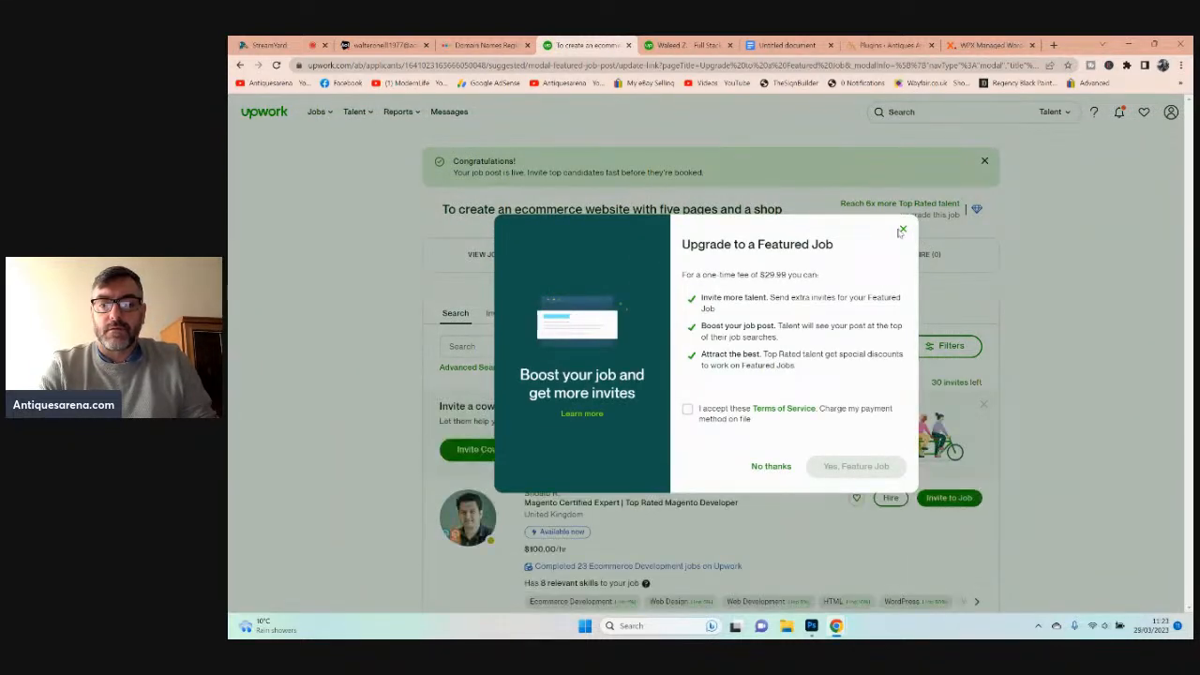
left_click(902, 231)
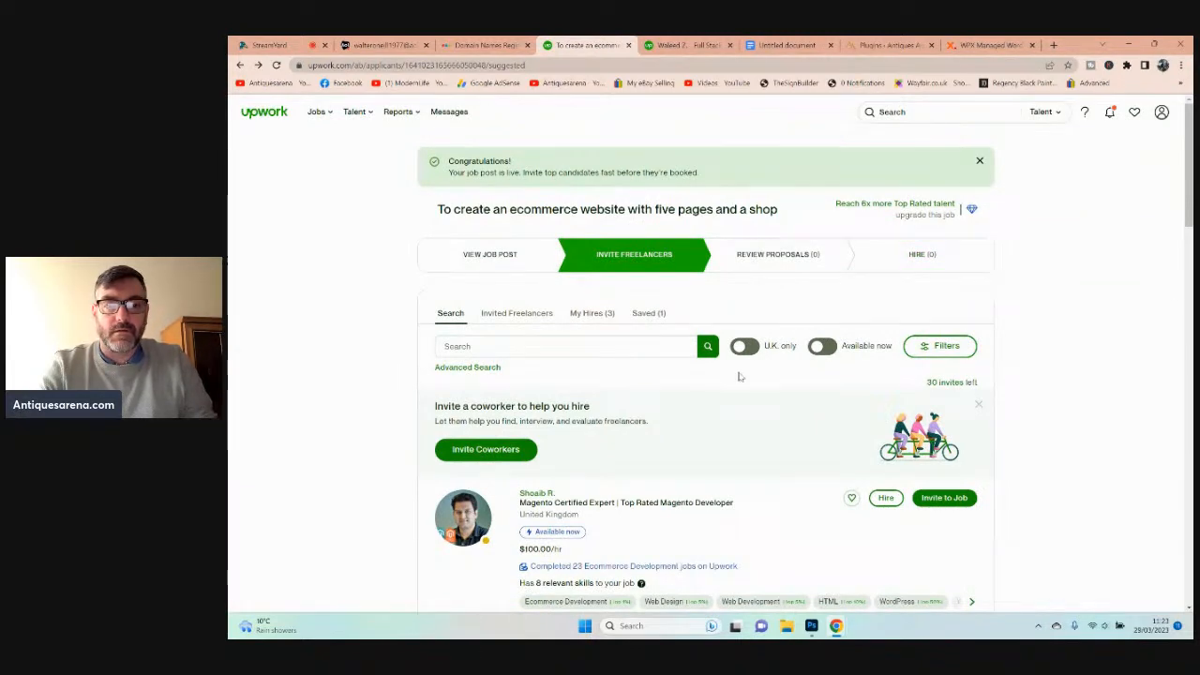
- Open the published job post and read through its description, budget, experience level and skills
left_click(495, 261)
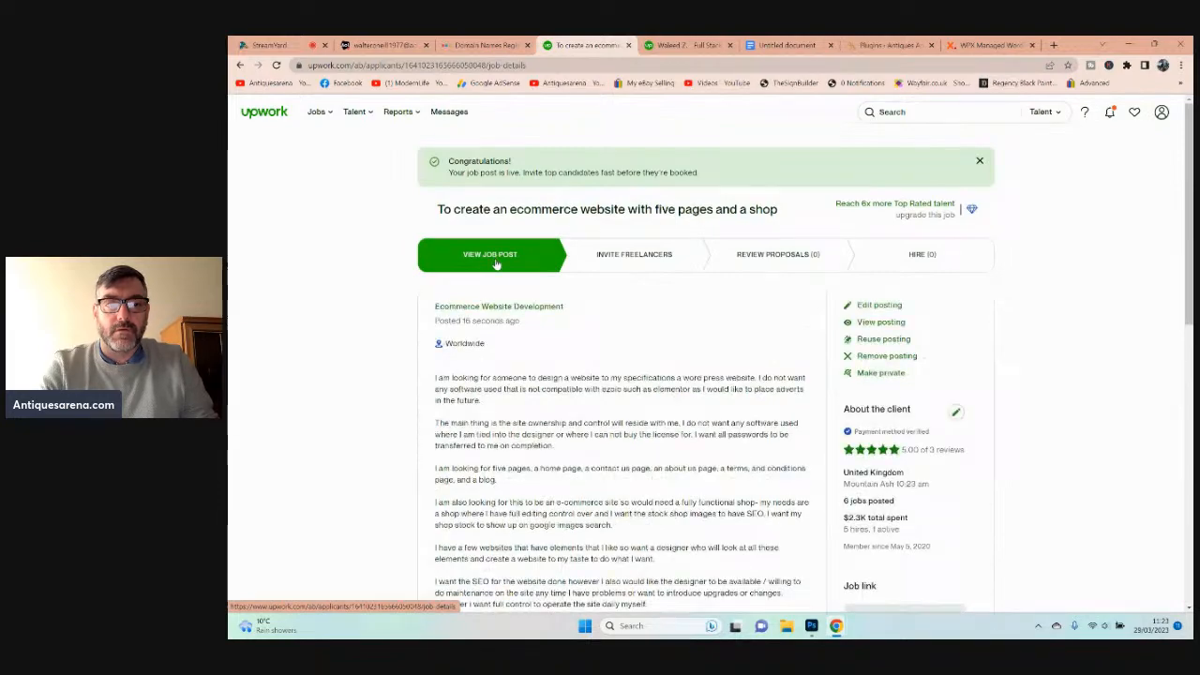
scroll(600, 328, "down", 5)
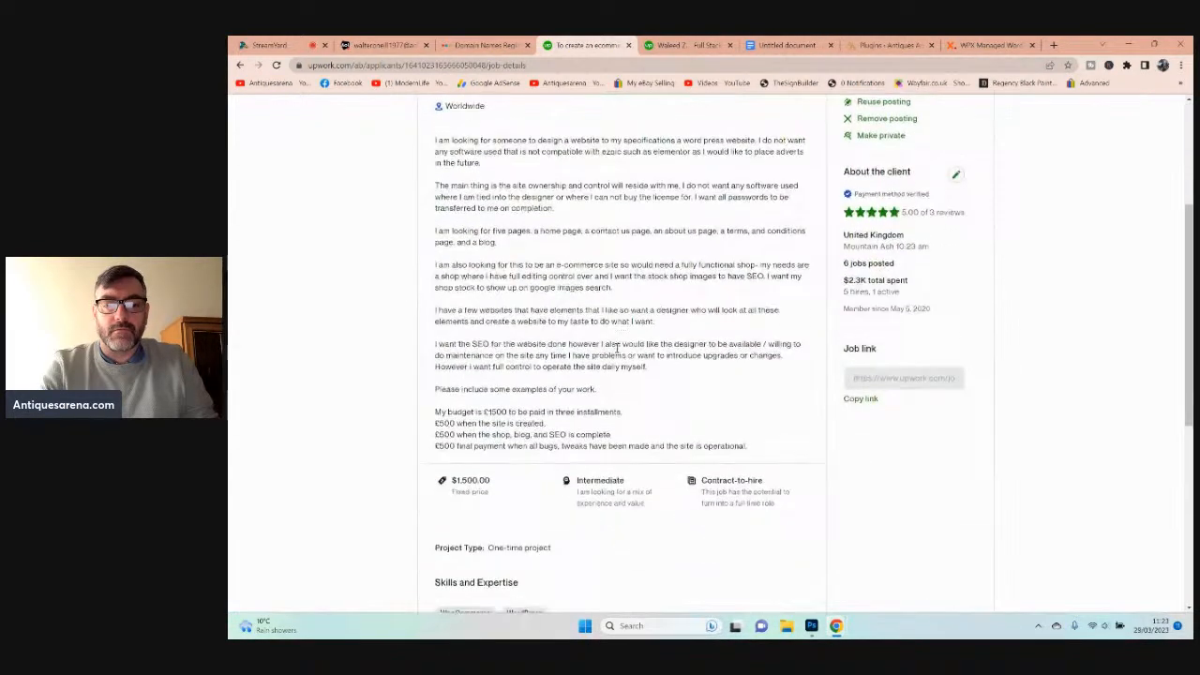
scroll(617, 347, "down", 3)
scroll(616, 346, "up", 8)
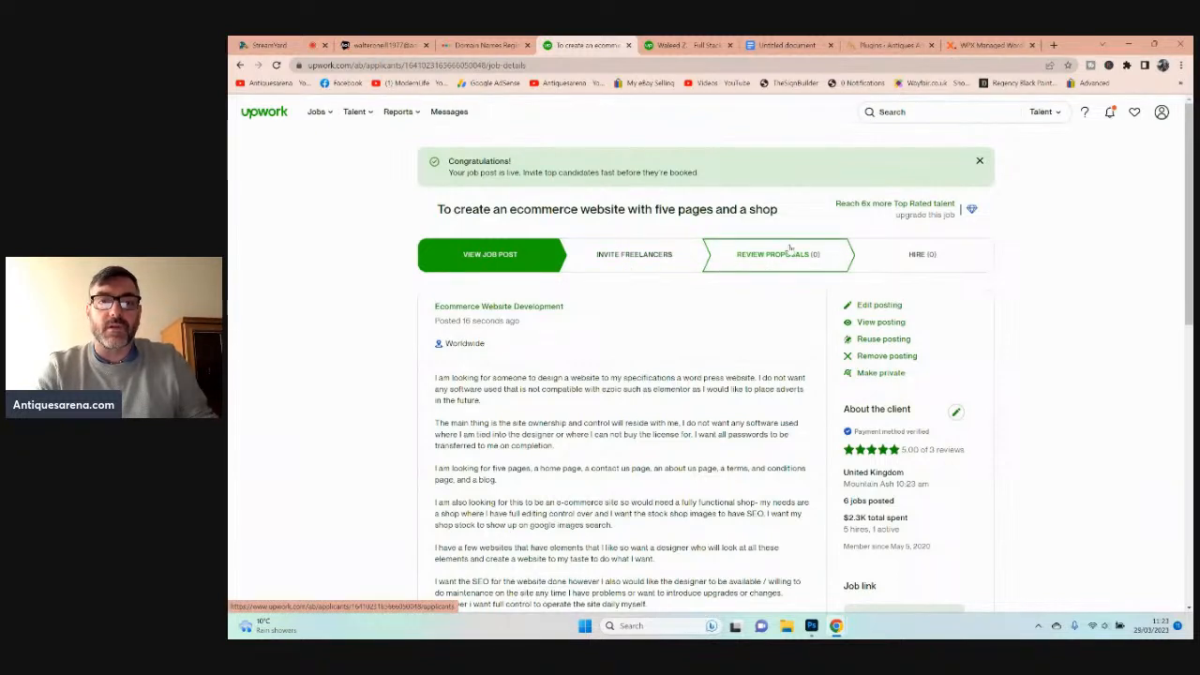
- Examine the full stack WordPress developer's freelancer profile, including location, job success score, hourly rate and work history
left_click(682, 47)
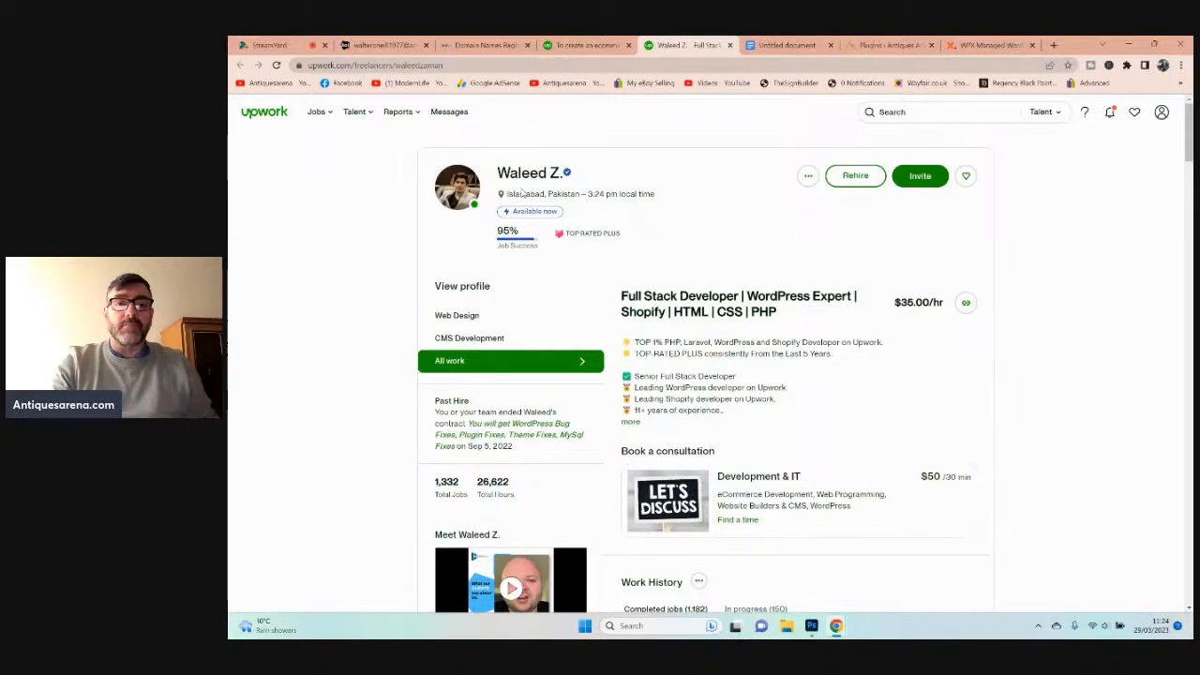
scroll(522, 191, "up", 5)
scroll(523, 191, "down", 5)
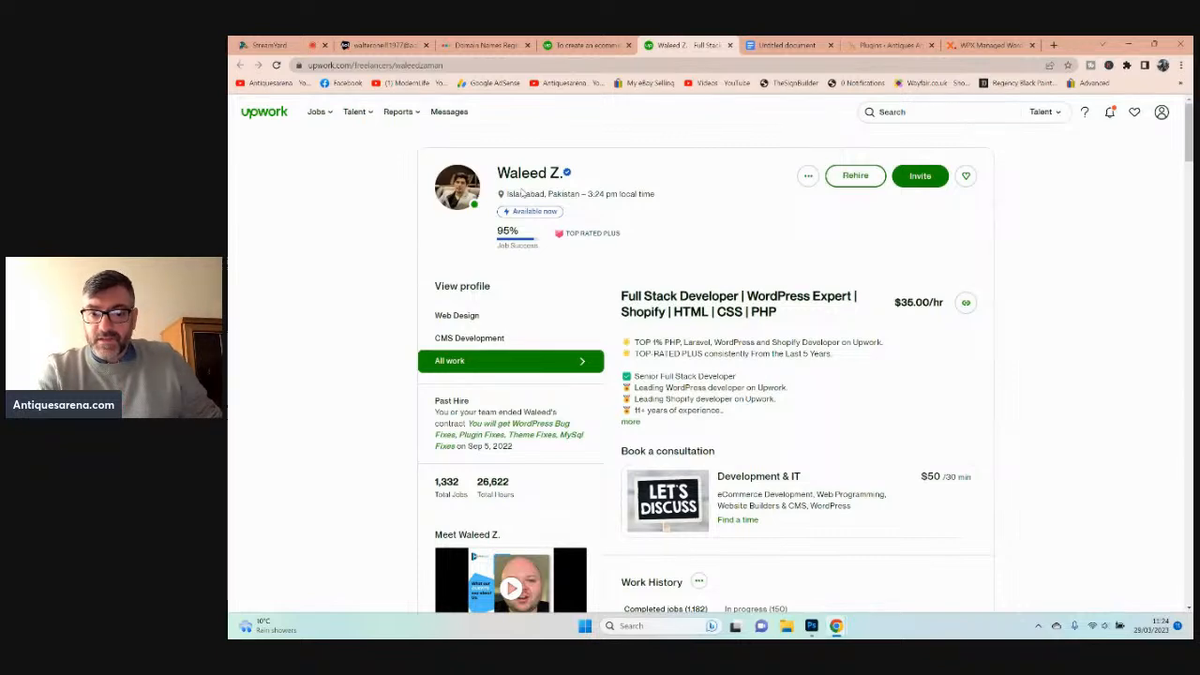
scroll(811, 355, "down", 1)
scroll(811, 354, "down", 4)
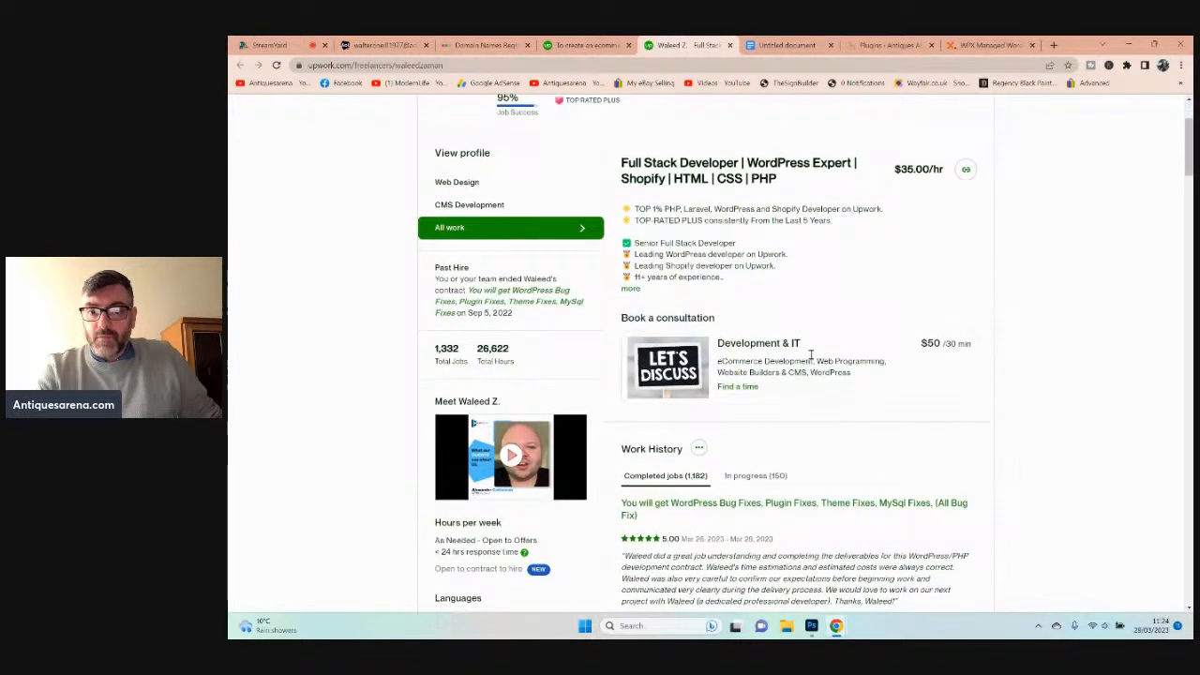
scroll(812, 355, "up", 5)
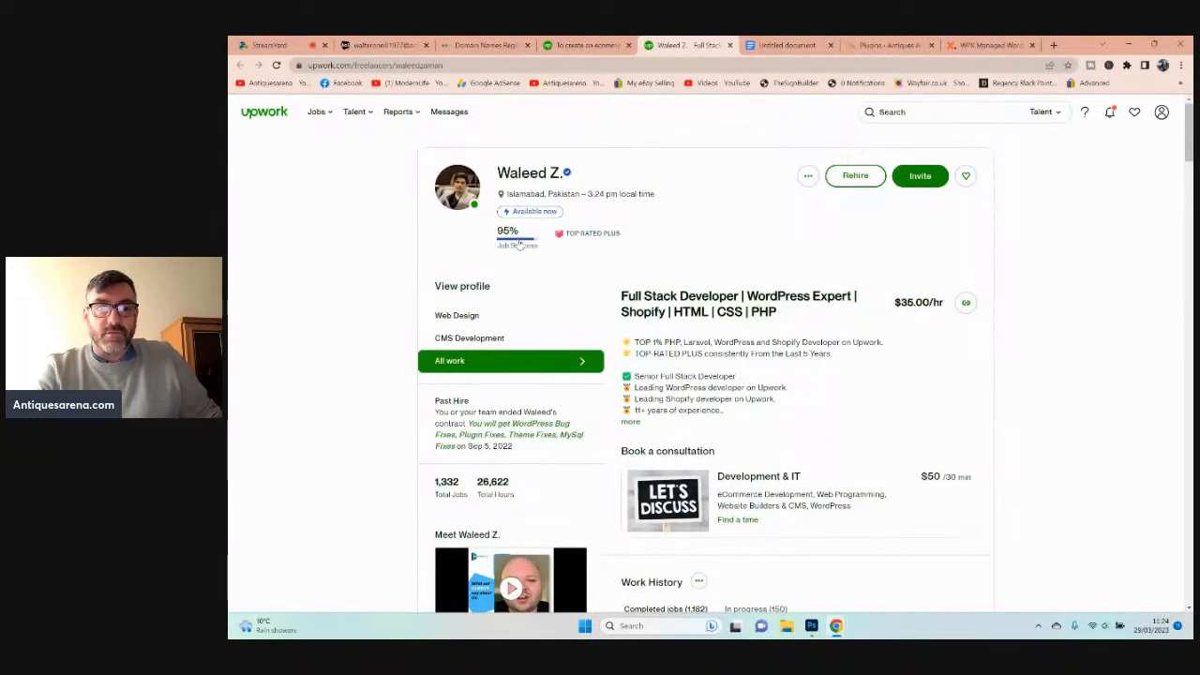
mouse_move(519, 244)
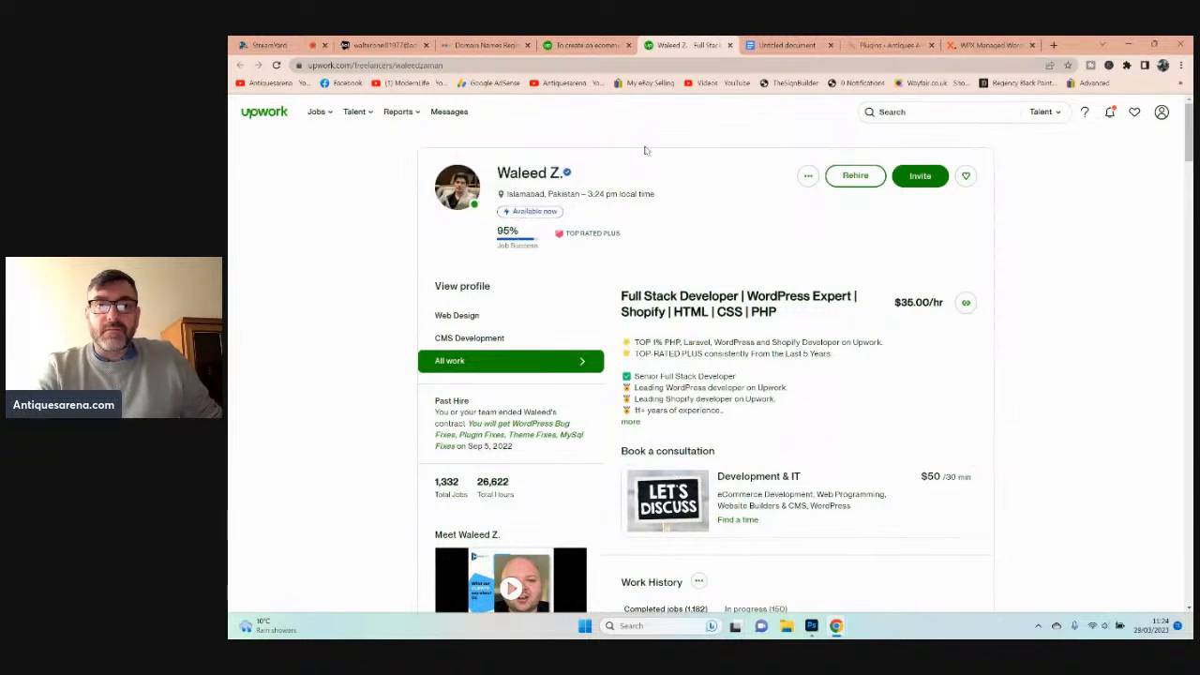
- Check the proposals received for the ecommerce website job and return to the job post
left_click(587, 45)
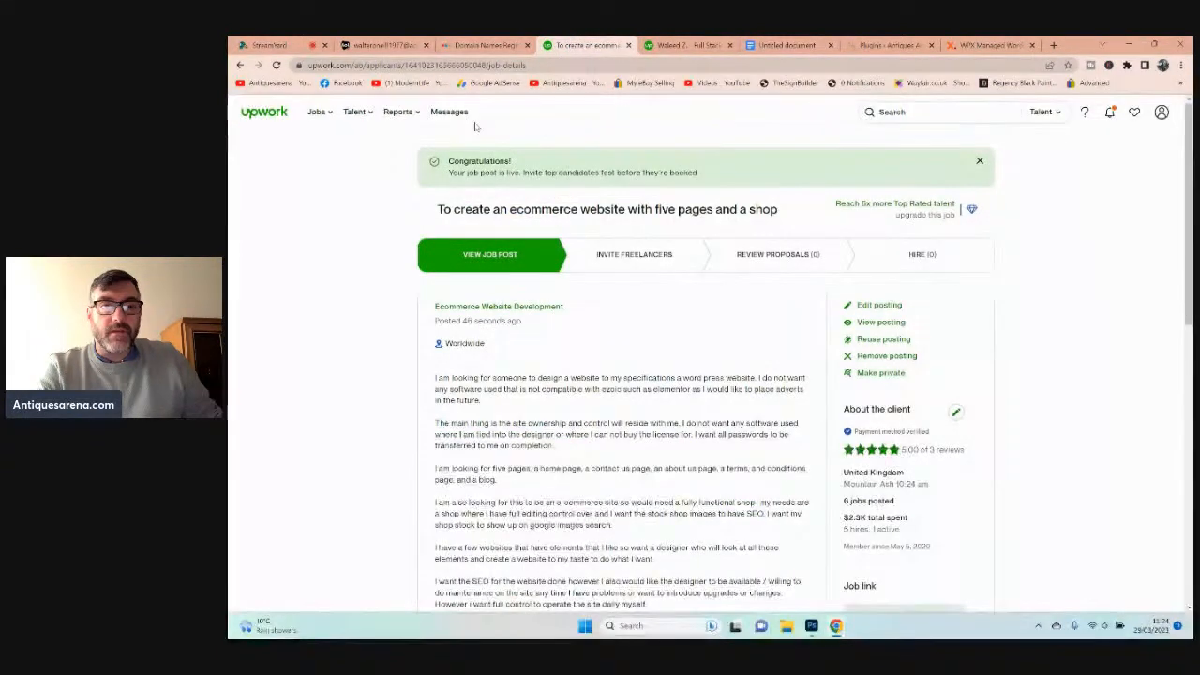
left_click(751, 257)
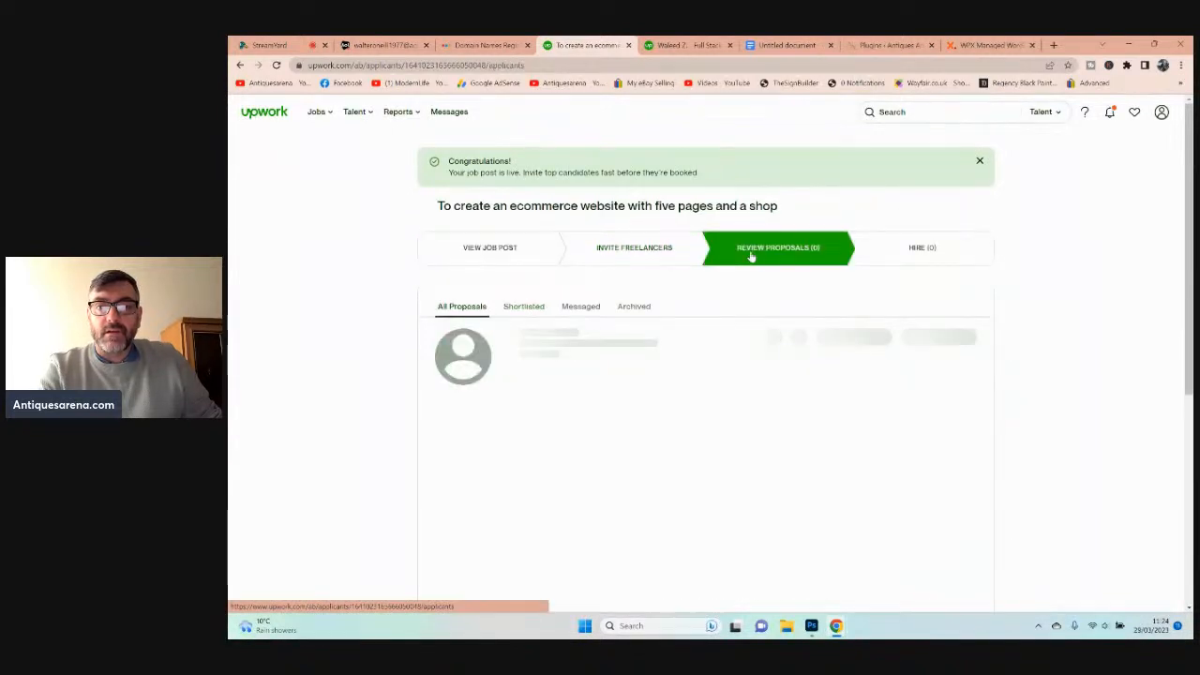
left_click(508, 255)
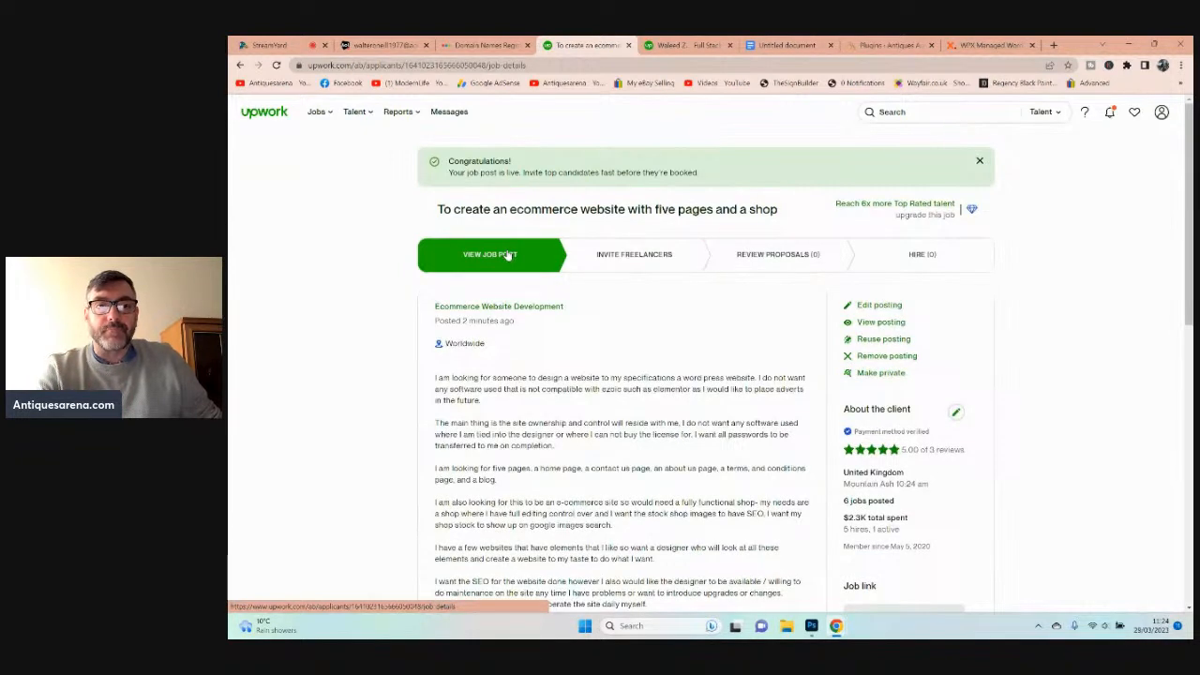
- Switch to StreamYard and remove the shared screen from the live broadcast
left_click(269, 45)
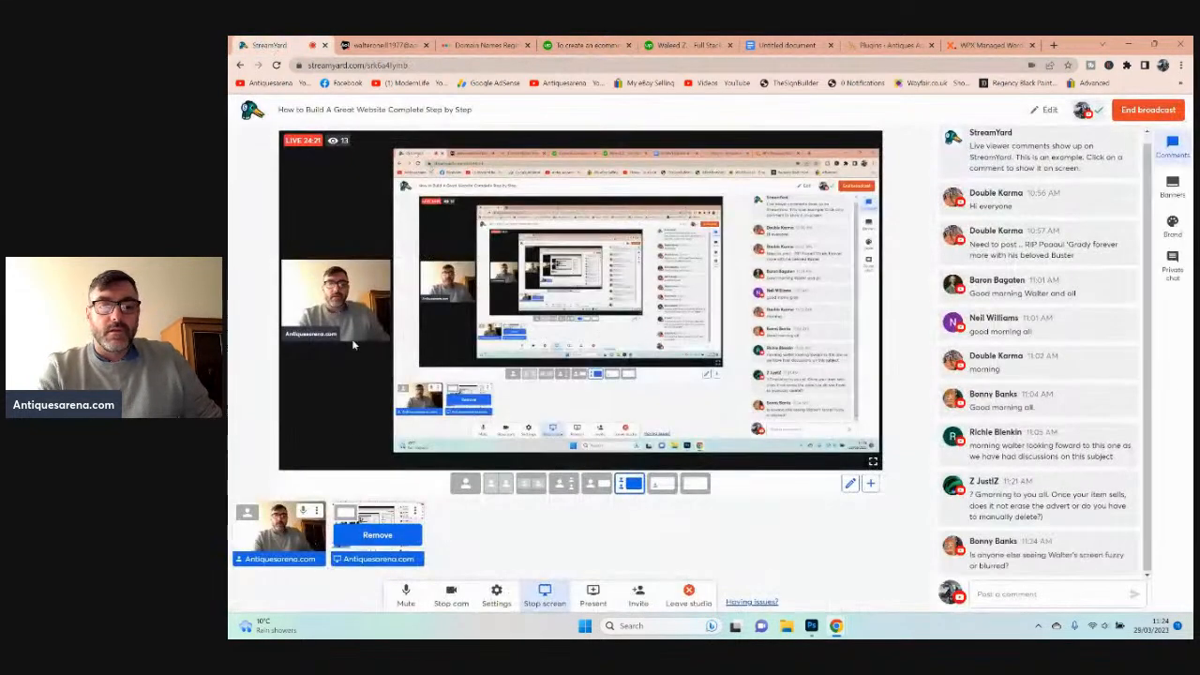
left_click(377, 534)
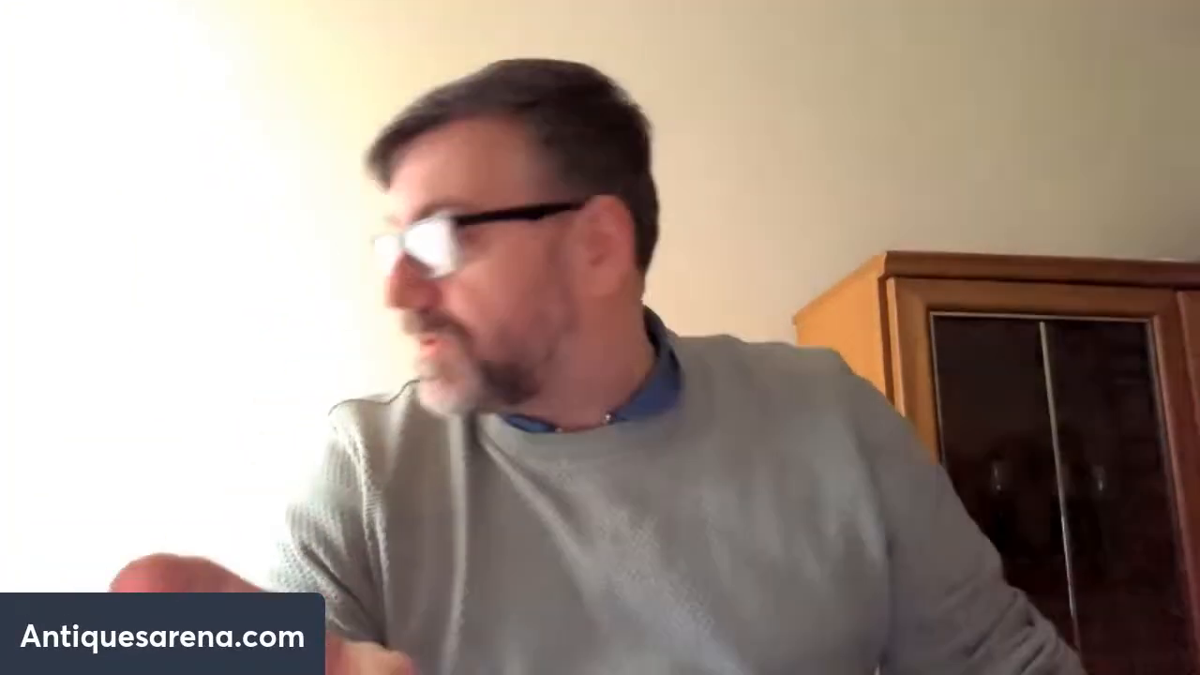
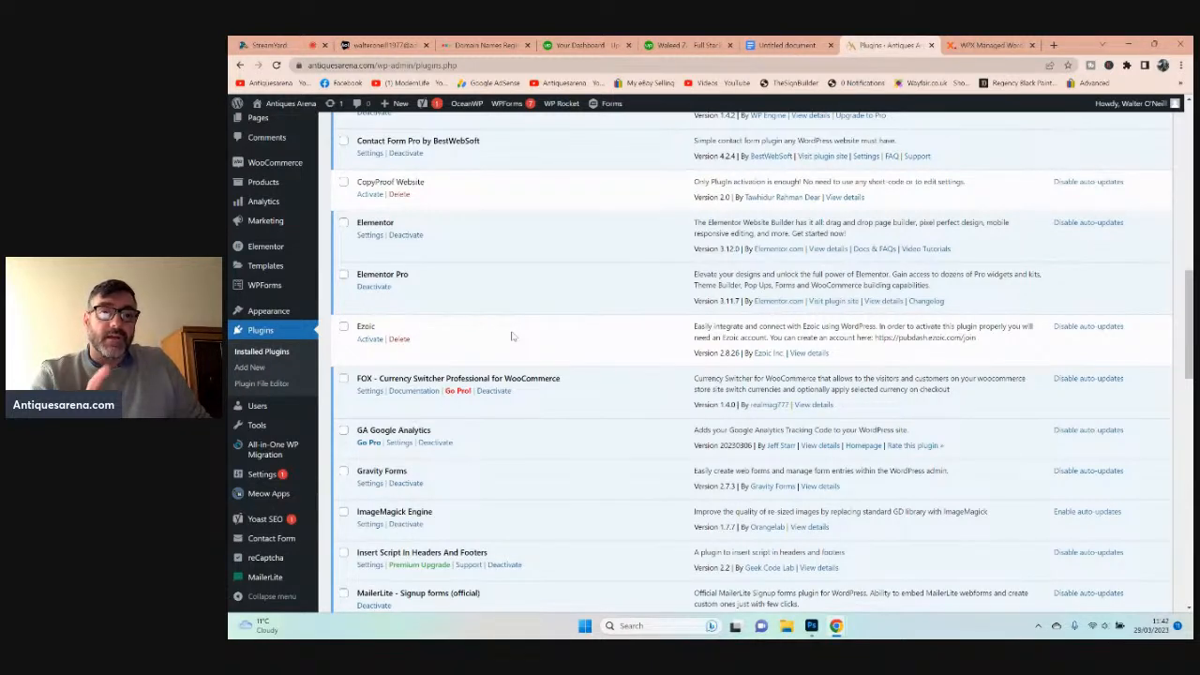
- Look through the installed WordPress plugins from Elementor to ShortPixel Image Optimizer, highlighting the ShortPixel Image Optimizer name
scroll(512, 336, "down", 2)
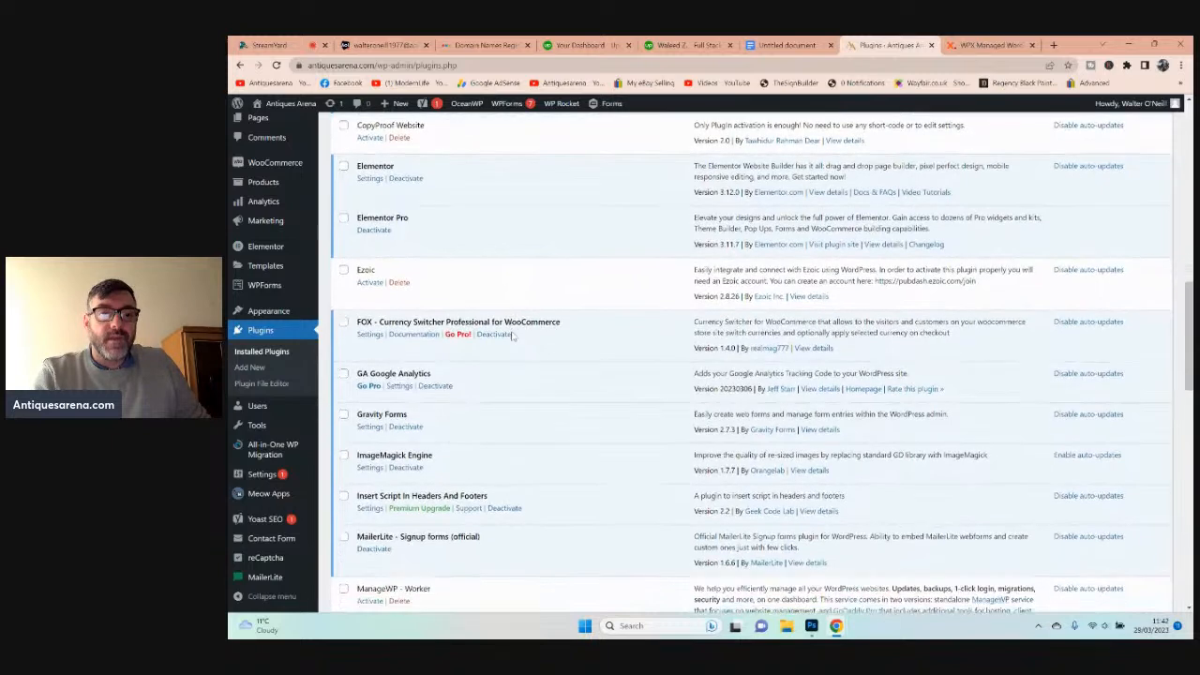
scroll(512, 335, "down", 1)
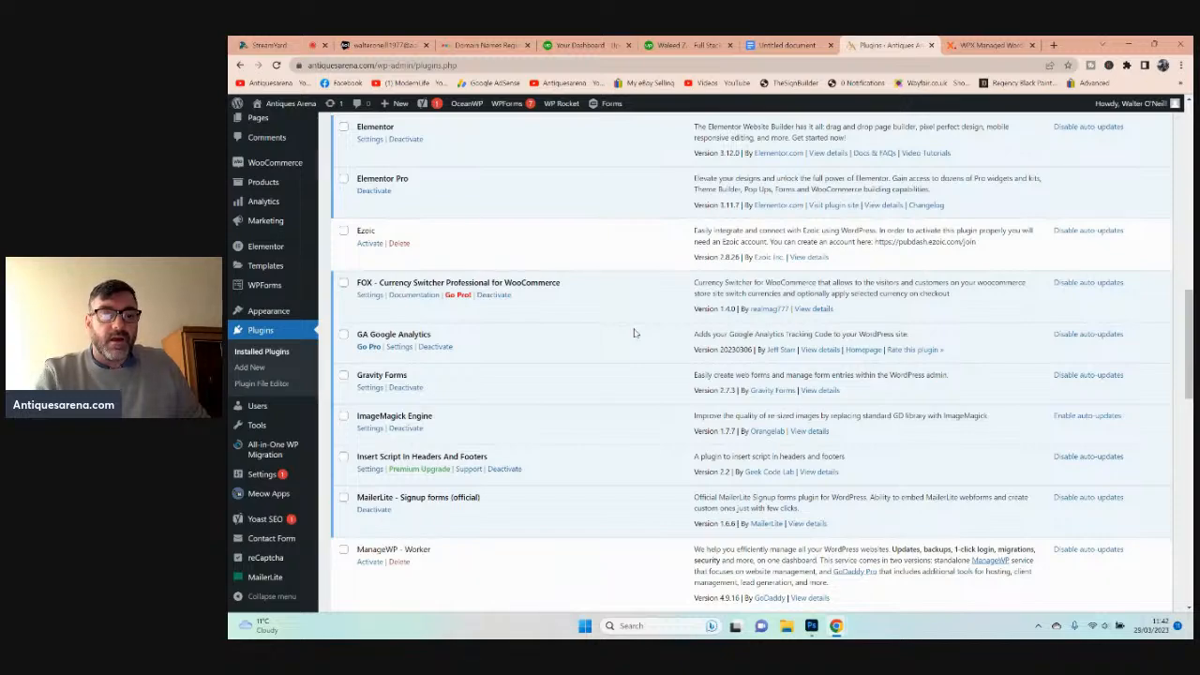
scroll(634, 333, "down", 3)
scroll(634, 333, "down", 3)
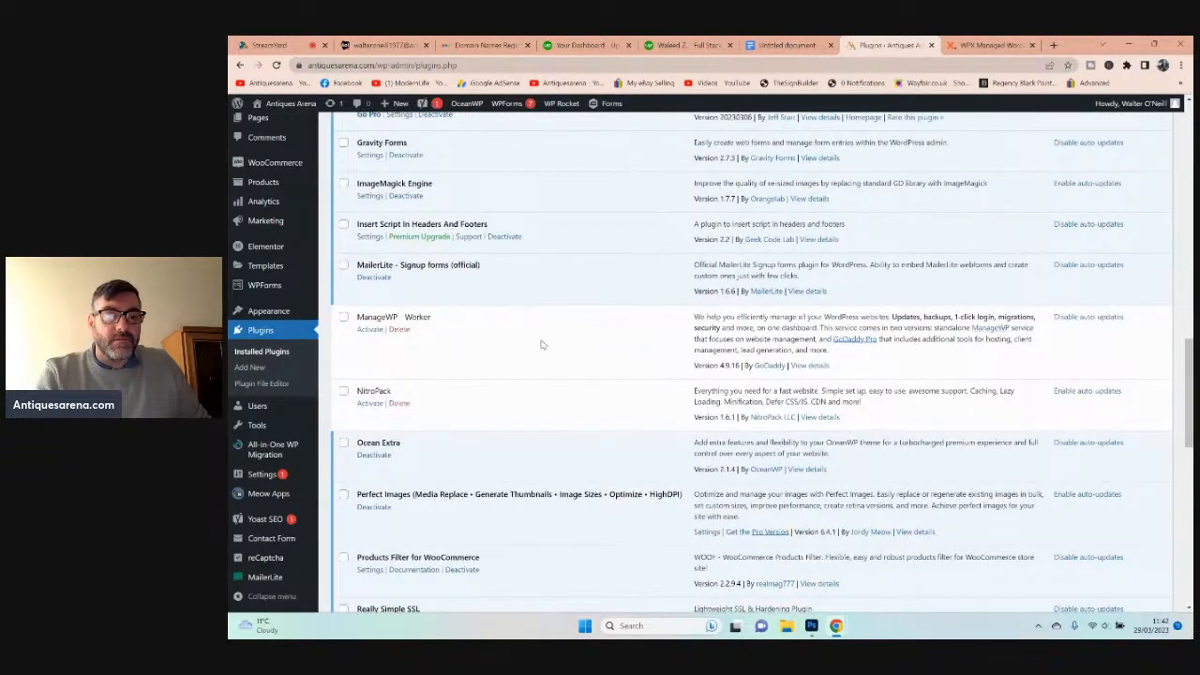
scroll(541, 345, "down", 4)
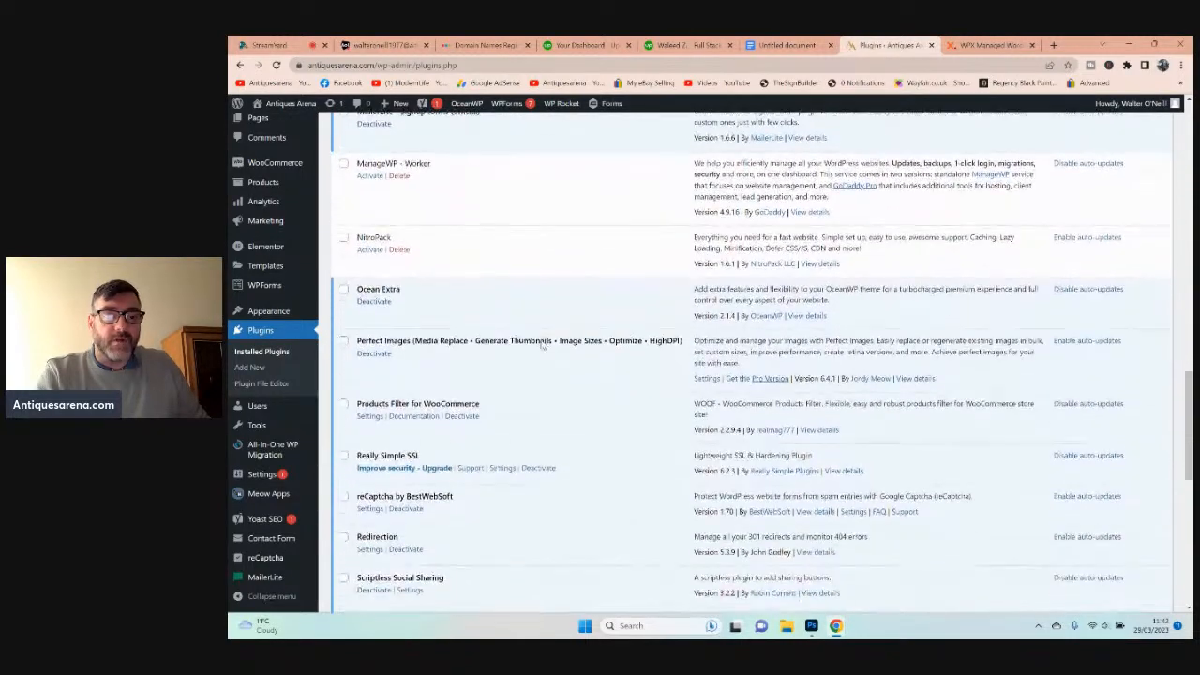
scroll(541, 345, "down", 3)
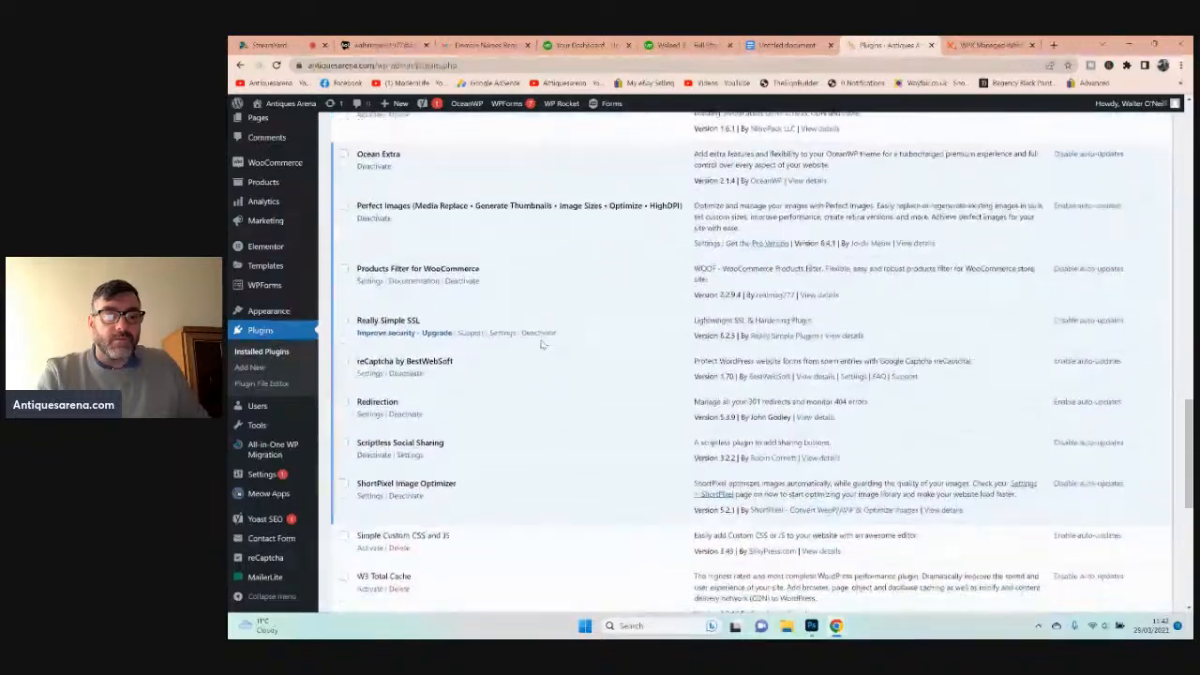
scroll(544, 344, "down", 1)
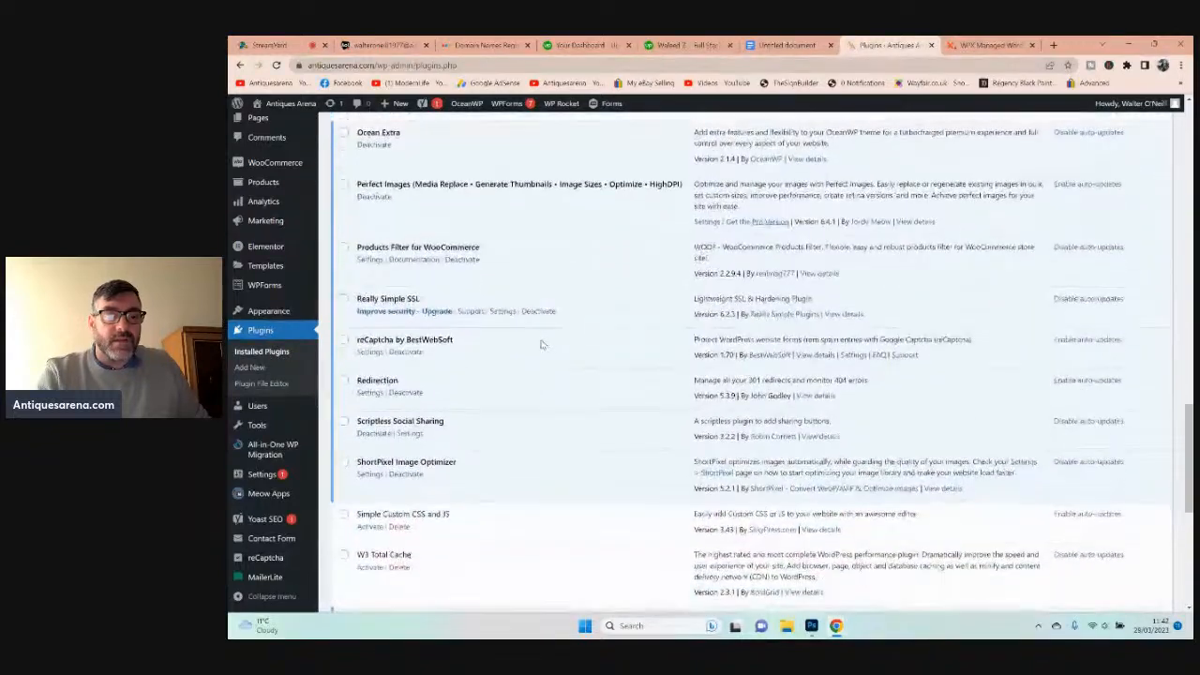
triple_click(471, 468)
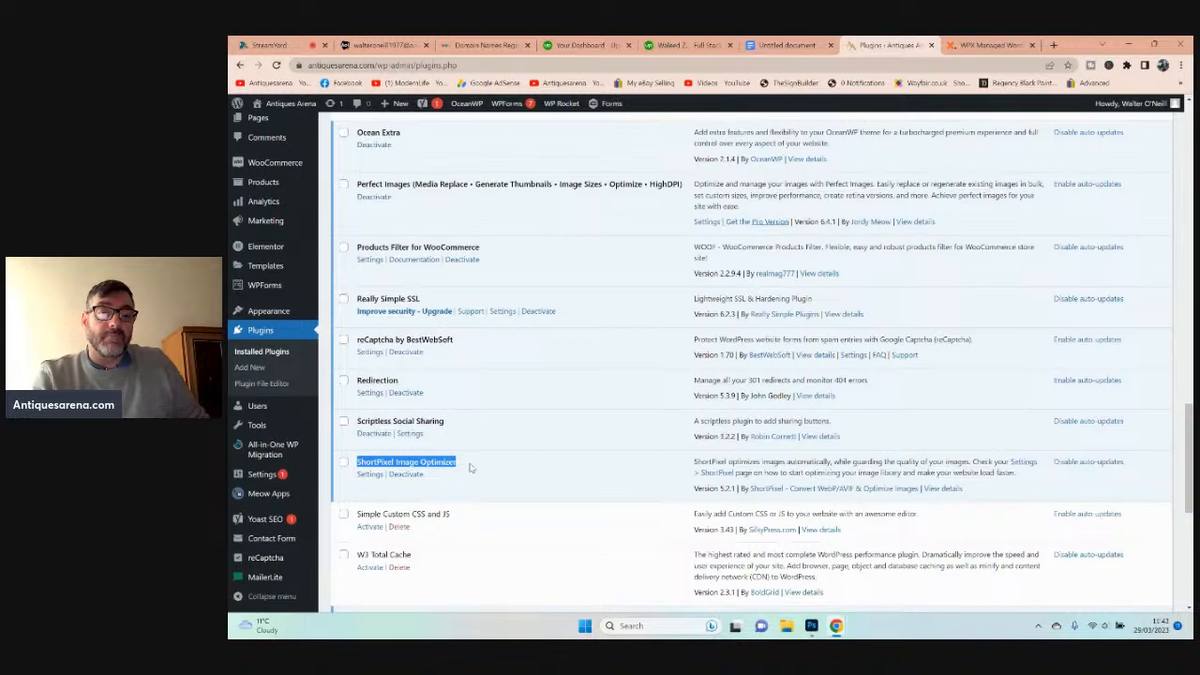
- Examine the remaining installed plugins through Yoast SEO, highlighting the WooCommerce PayPal Payments name
scroll(471, 468, "down", 2)
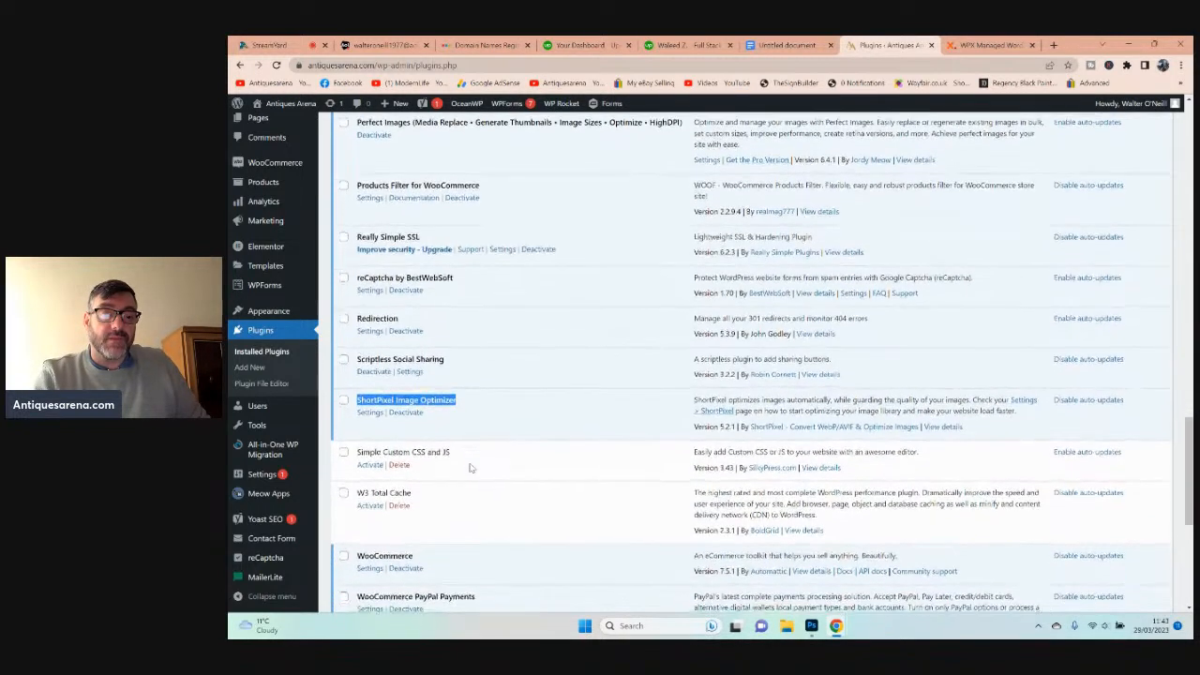
scroll(468, 466, "down", 3)
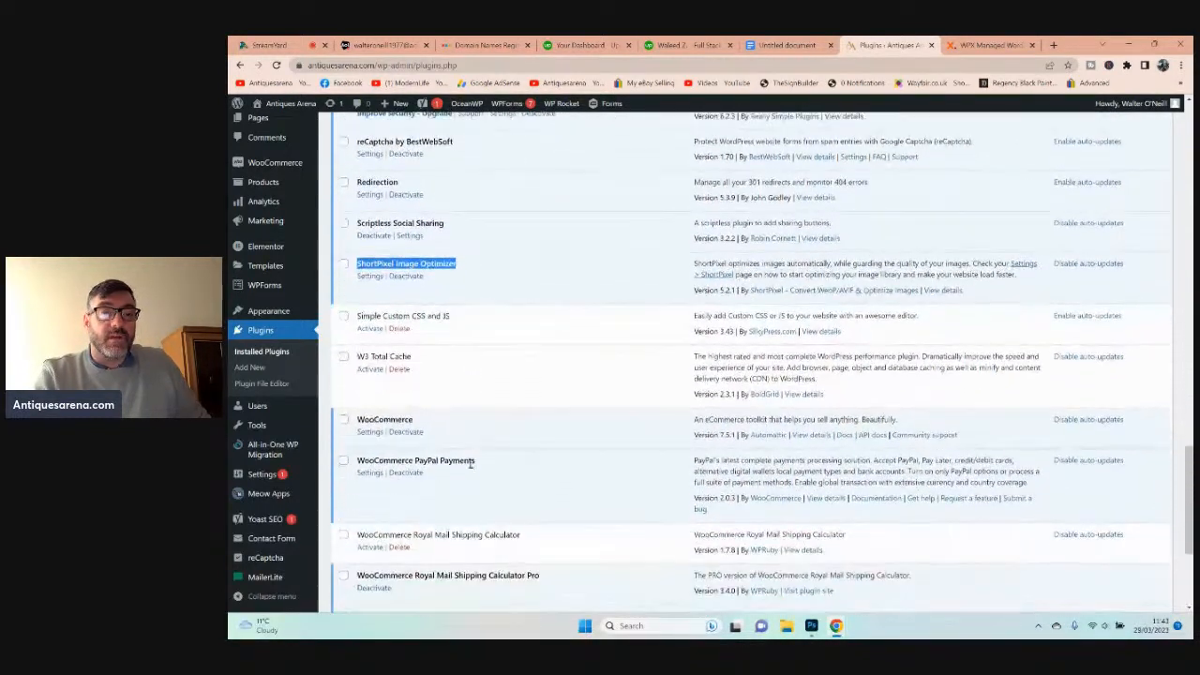
scroll(532, 457, "down", 2)
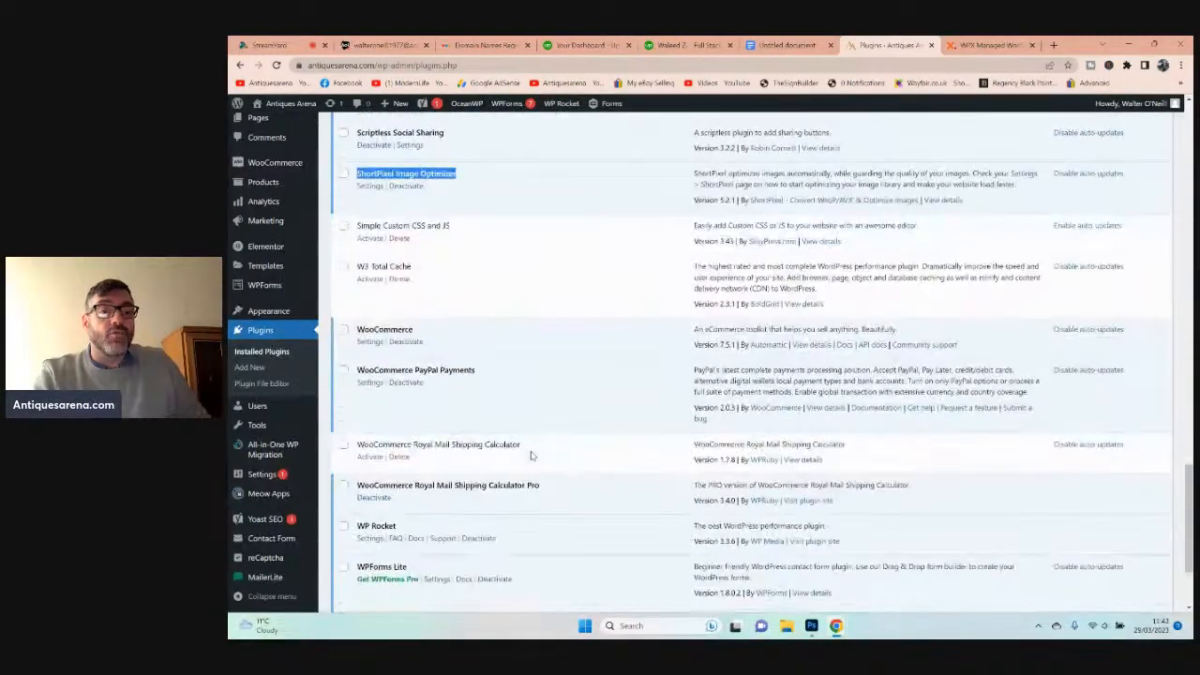
triple_click(490, 379)
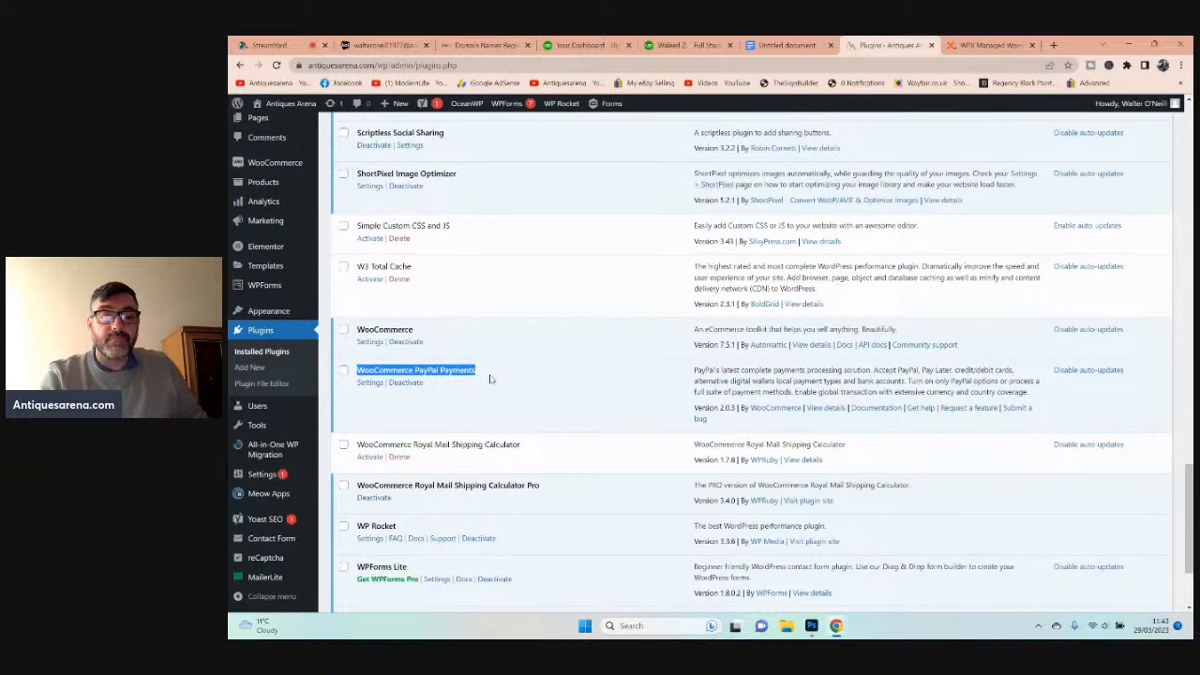
scroll(489, 378, "down", 1)
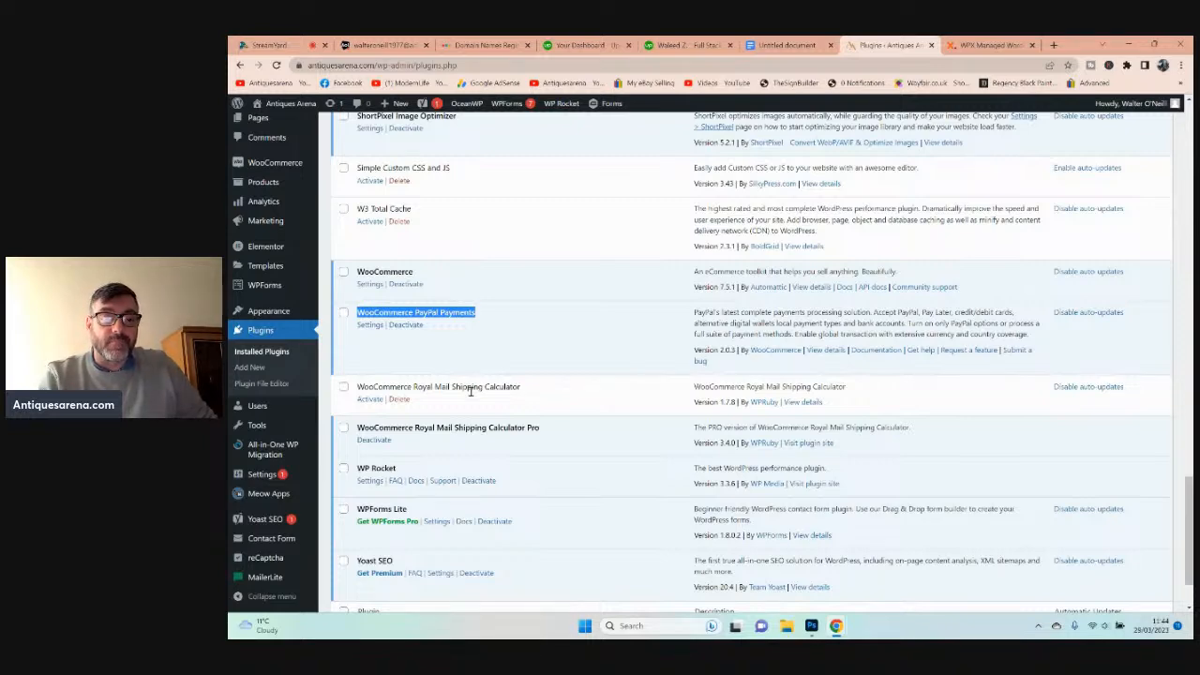
scroll(471, 392, "down", 1)
scroll(471, 392, "down", 2)
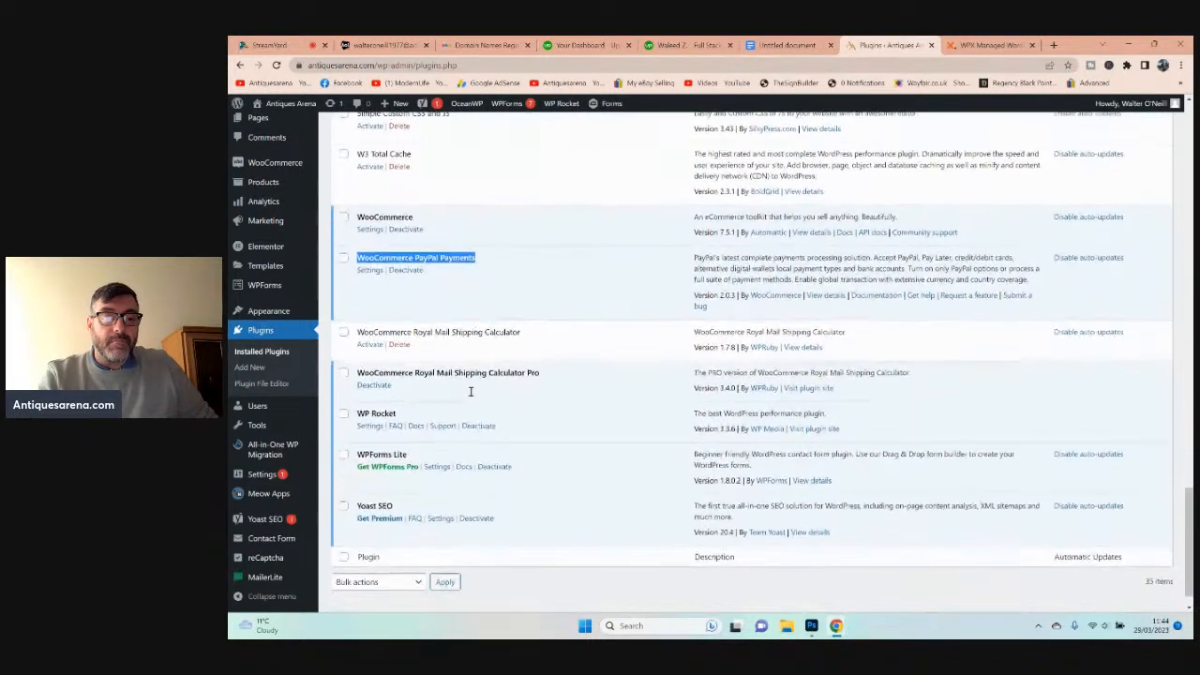
- Look back through the installed plugins list from Yoast SEO to Akismet Anti-Spam
scroll(471, 396, "up", 5)
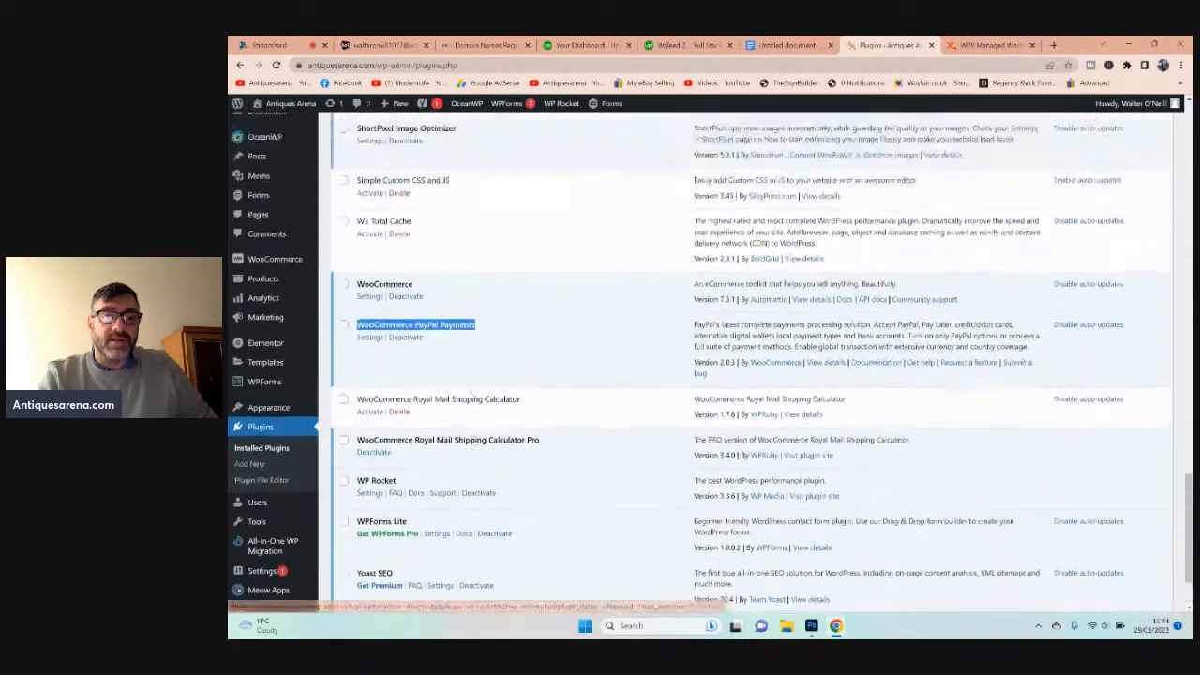
scroll(471, 396, "up", 5)
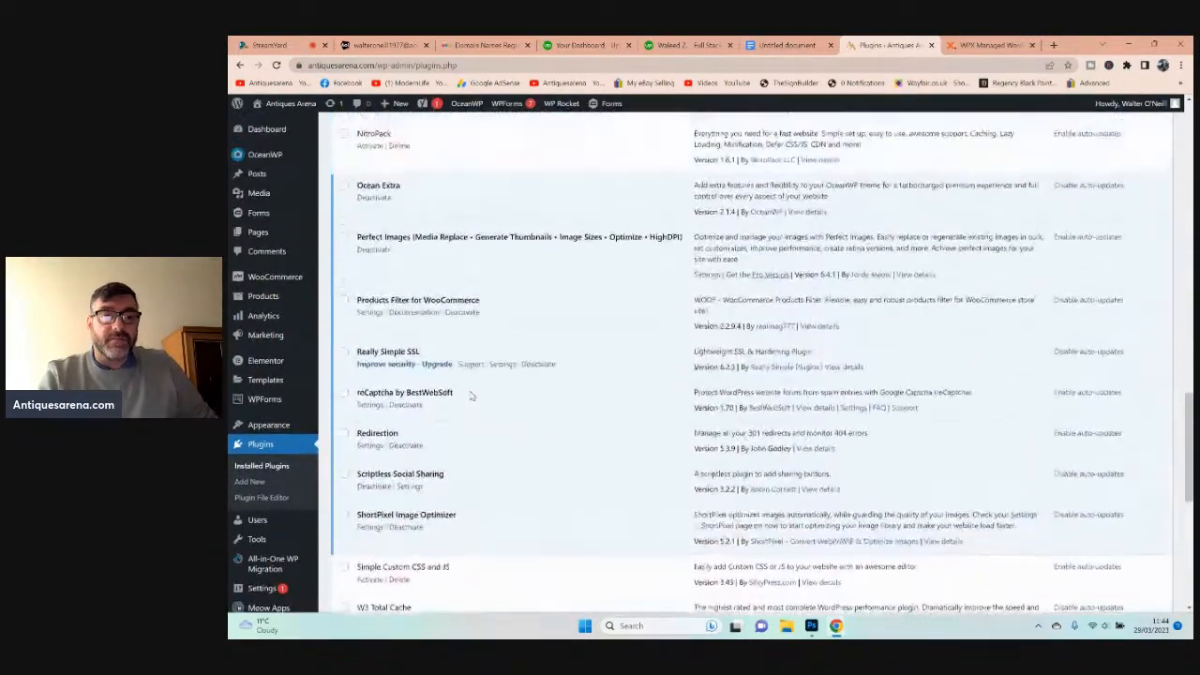
scroll(472, 396, "up", 3)
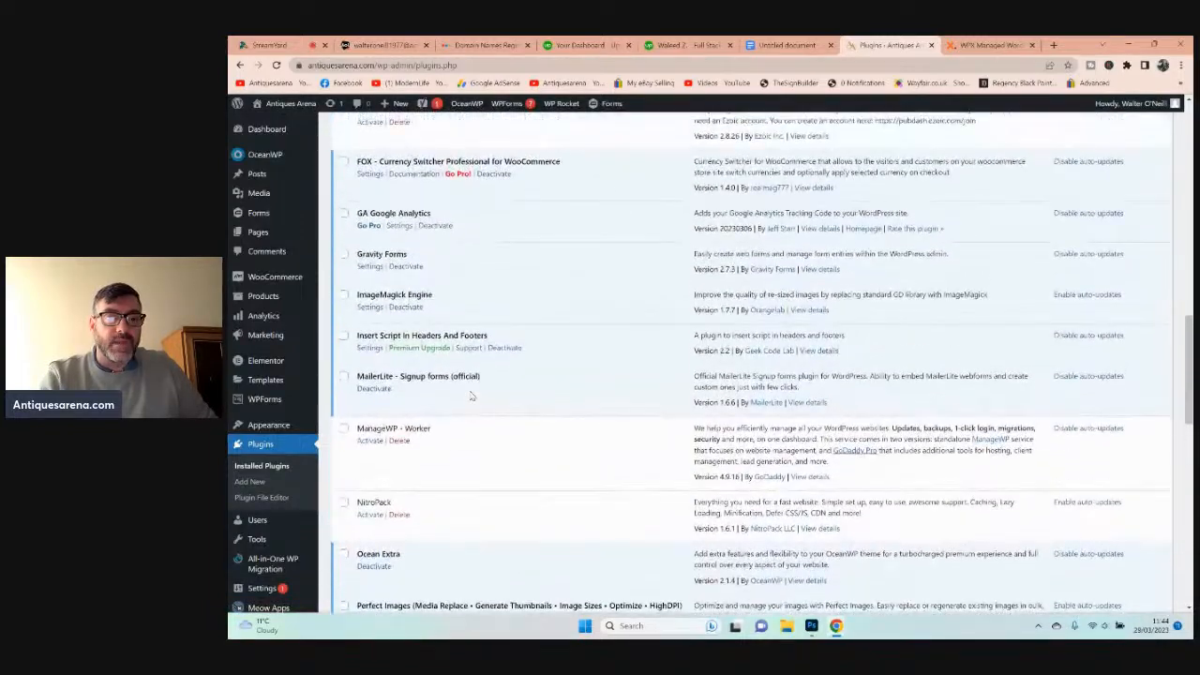
scroll(497, 409, "up", 1)
scroll(497, 409, "up", 3)
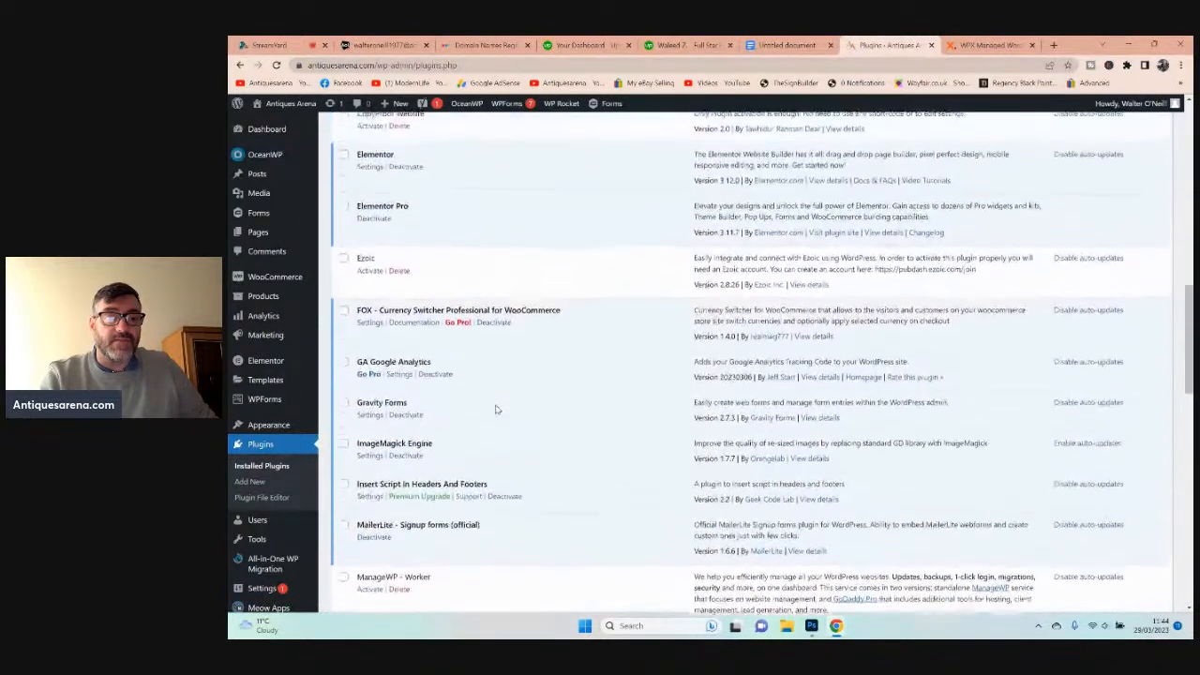
scroll(497, 409, "up", 2)
scroll(497, 409, "up", 2)
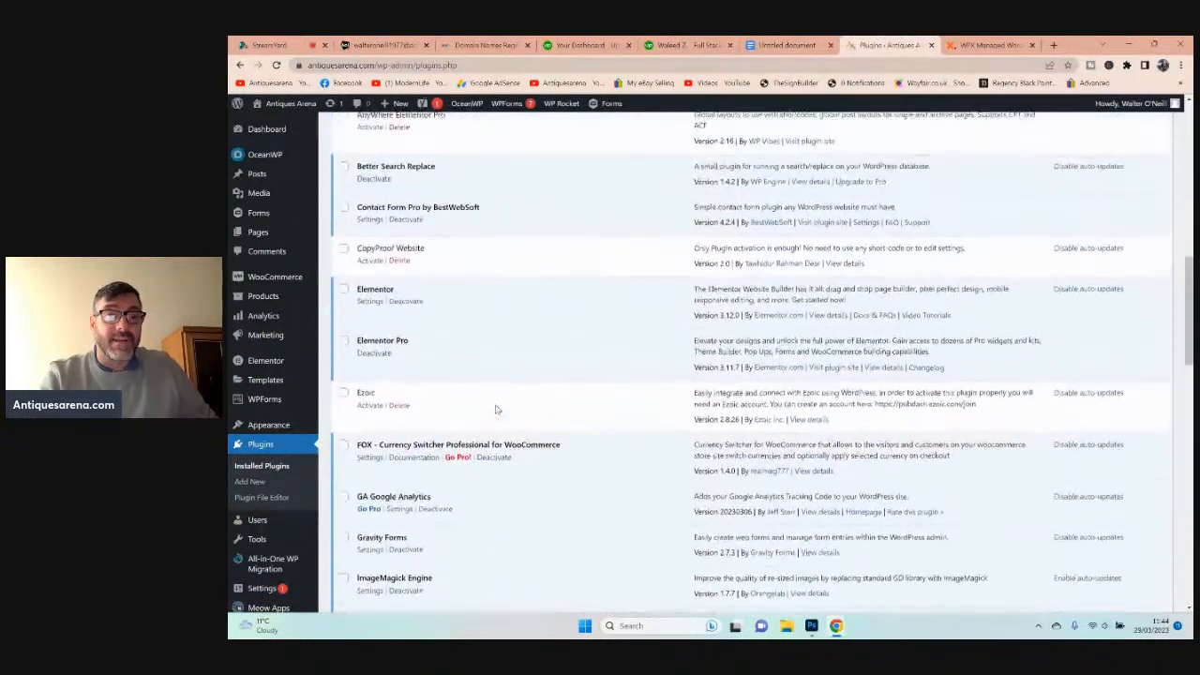
scroll(497, 409, "up", 4)
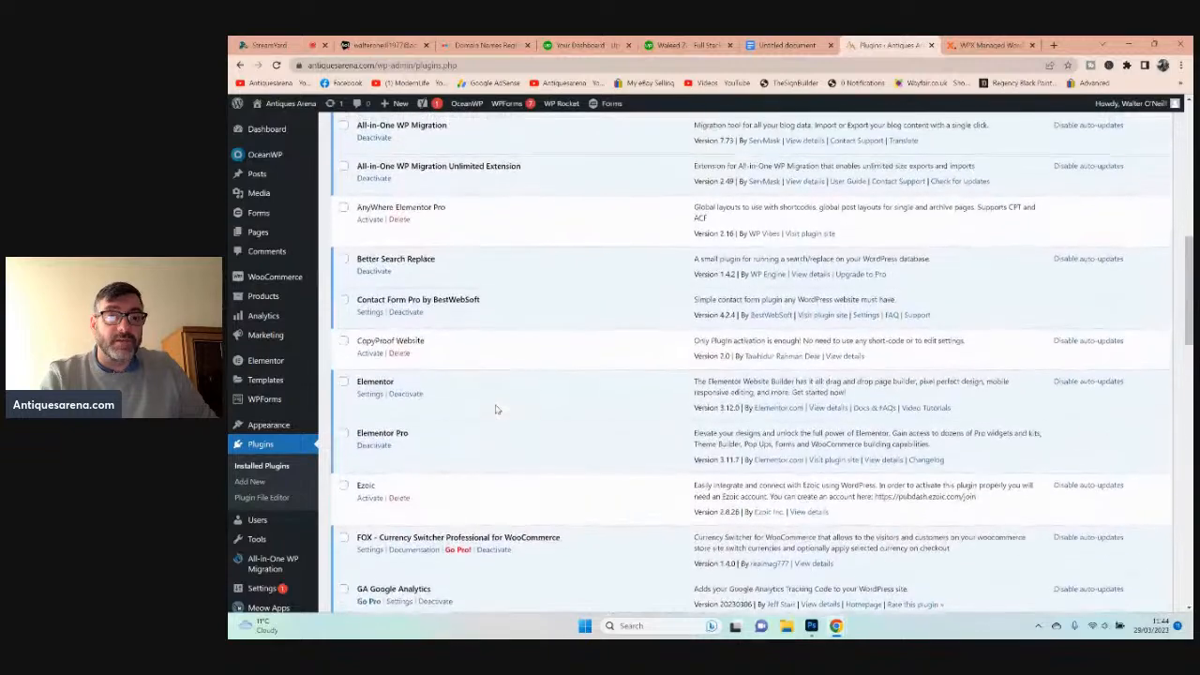
scroll(497, 409, "up", 1)
scroll(497, 409, "up", 2)
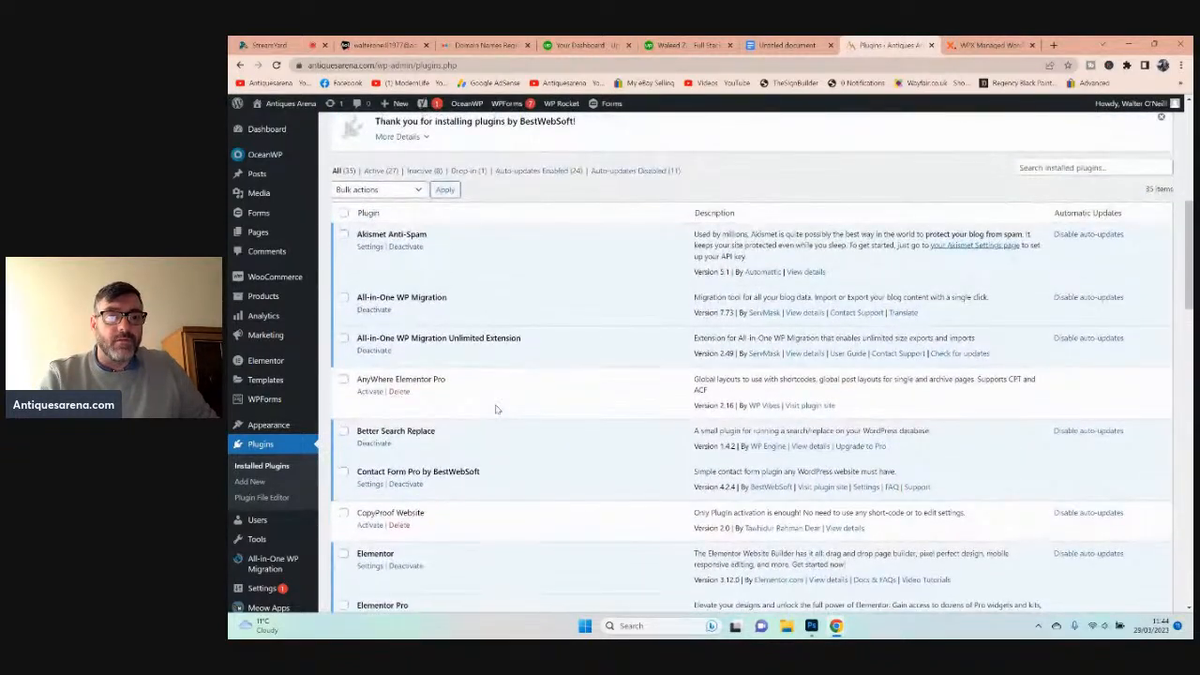
scroll(497, 409, "up", 2)
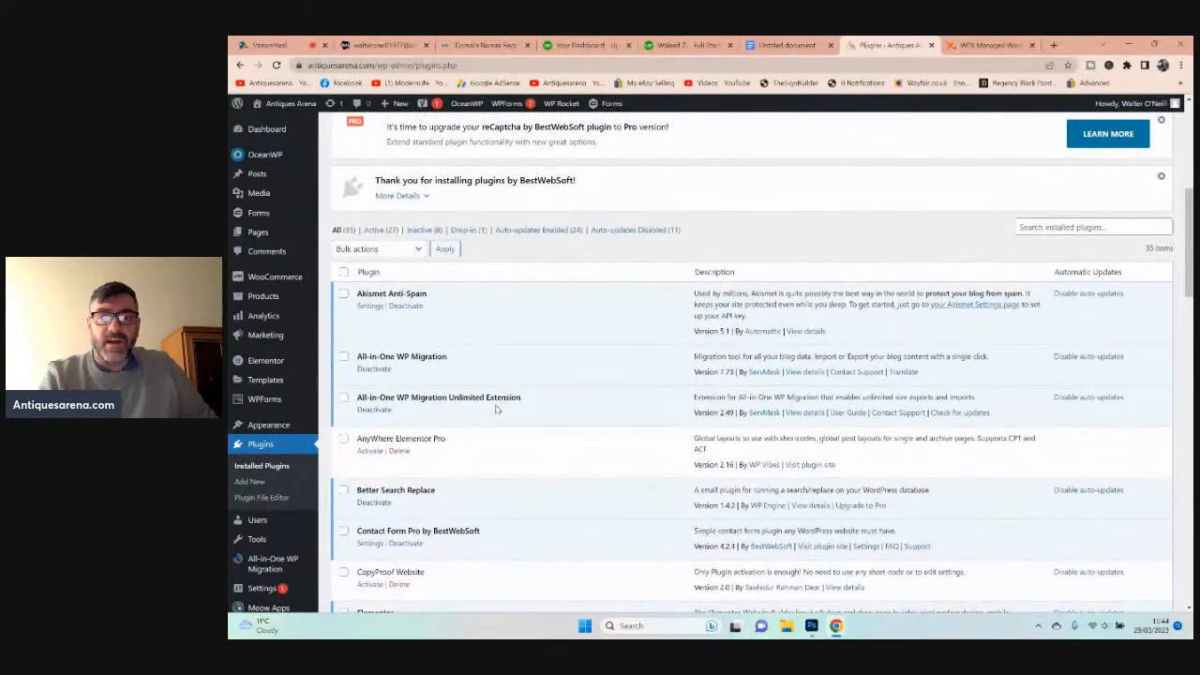
- Check the live broadcast comments in StreamYard and return to the WordPress plugins page
left_click(271, 43)
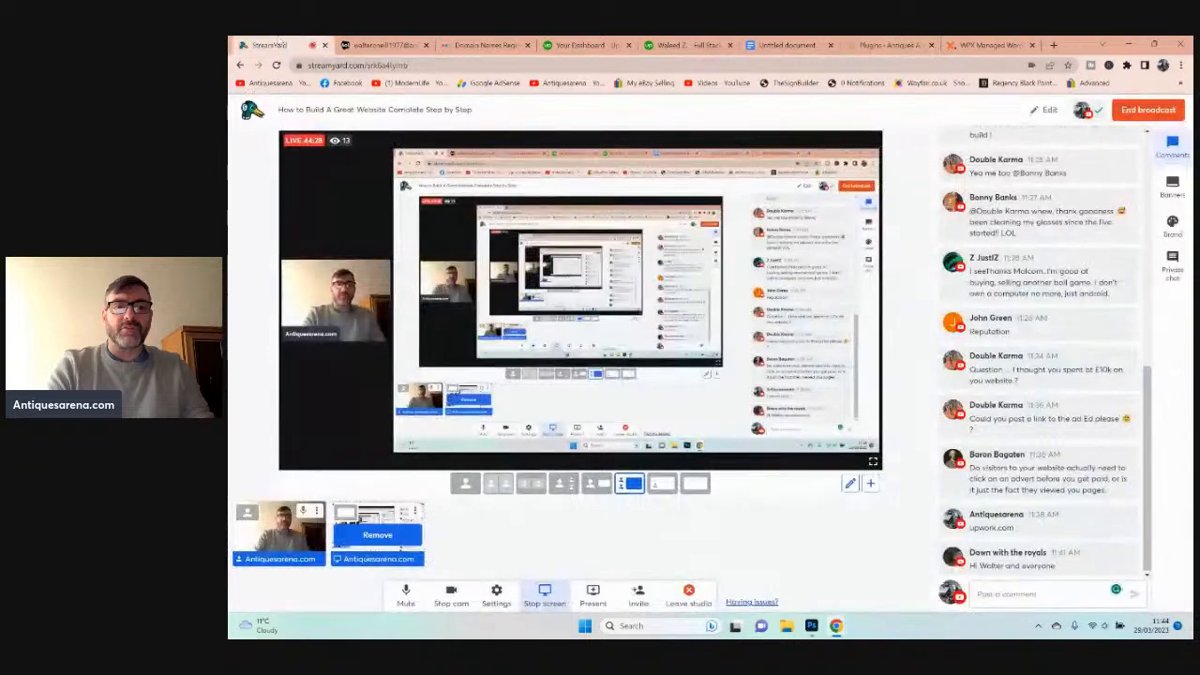
left_click(886, 44)
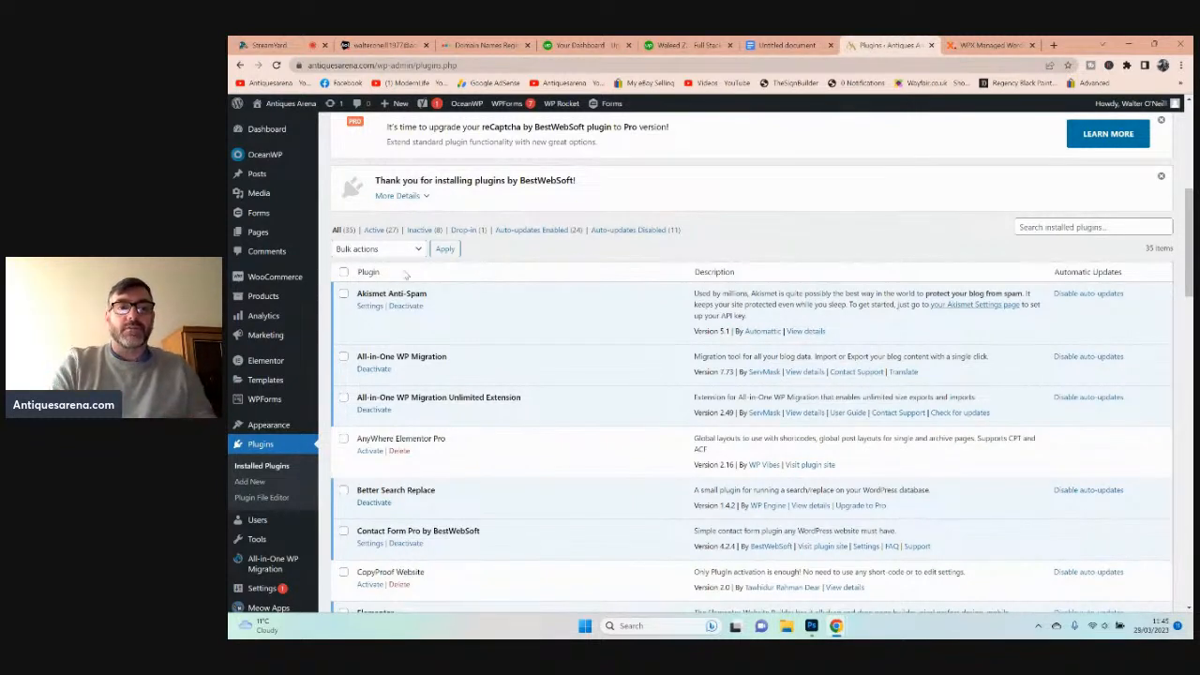
- Start a new WooCommerce product and name it "test product"
mouse_move(263, 299)
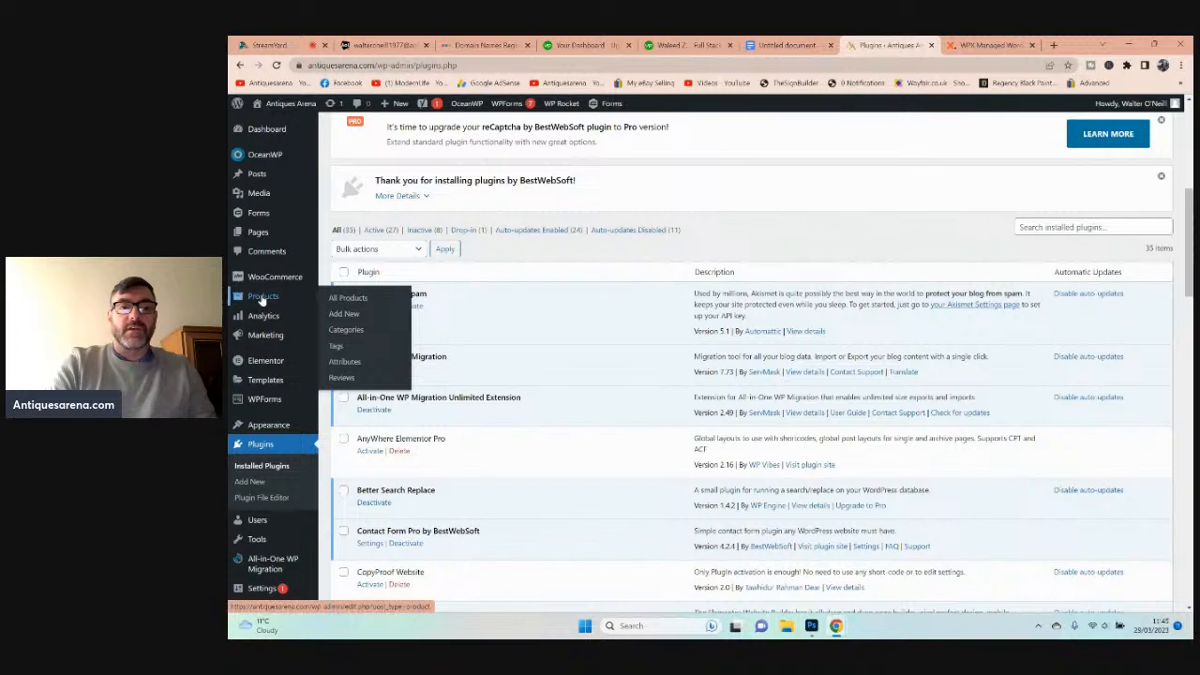
left_click(340, 314)
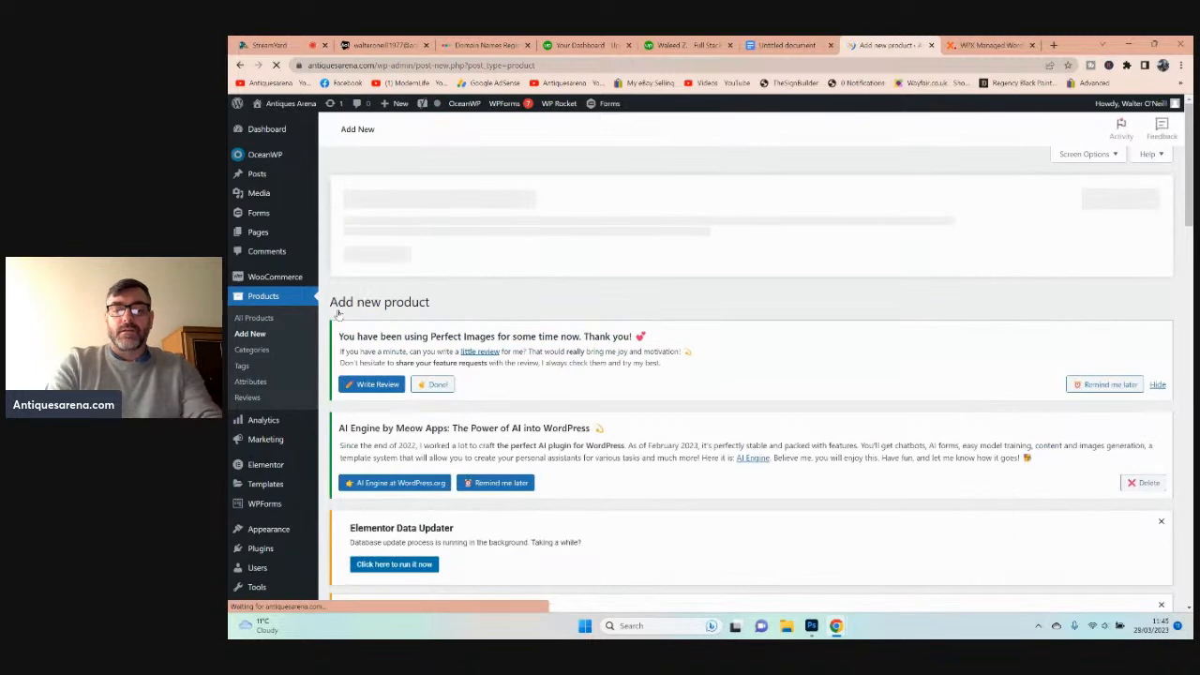
scroll(713, 234, "down", 10)
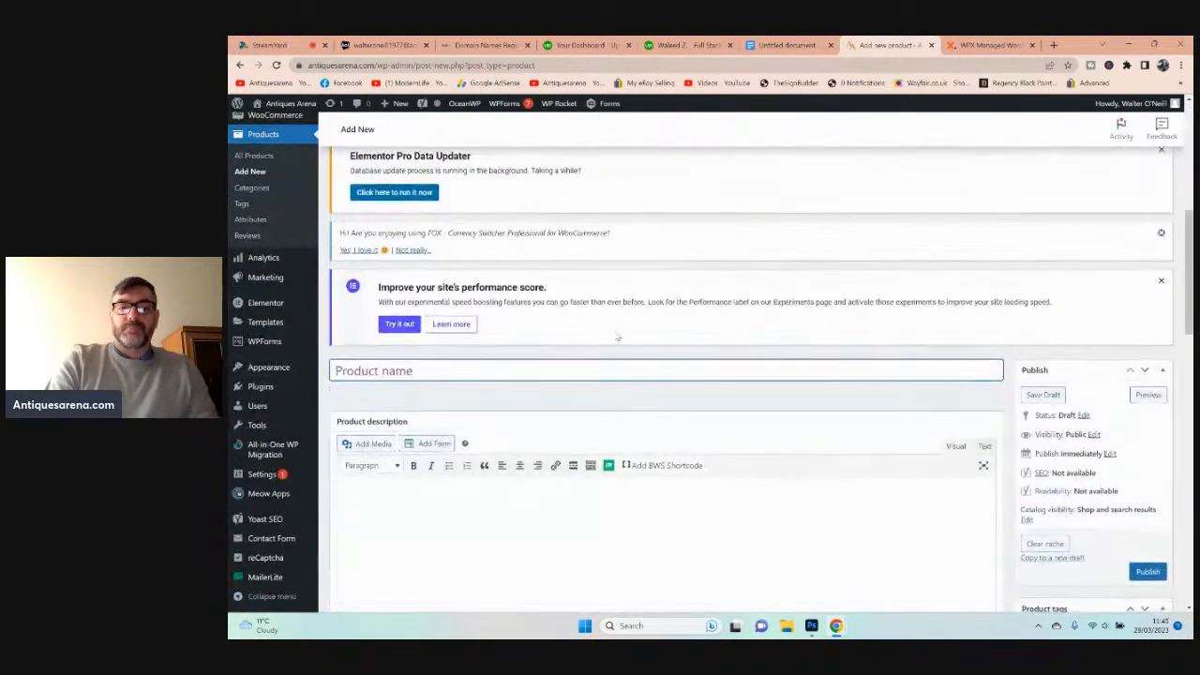
type("test product")
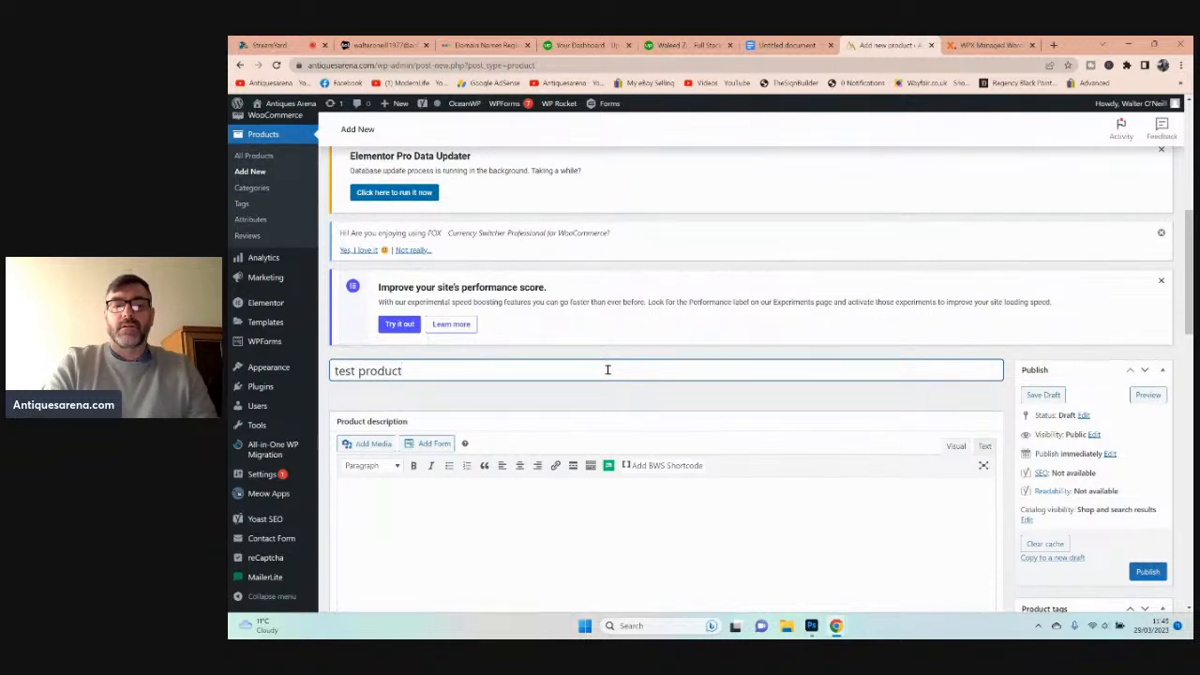
- Enter "only testing for film." as the product description, correcting the mistyped last word
scroll(600, 363, "down", 2)
left_click(558, 316)
type("obly testing for i")
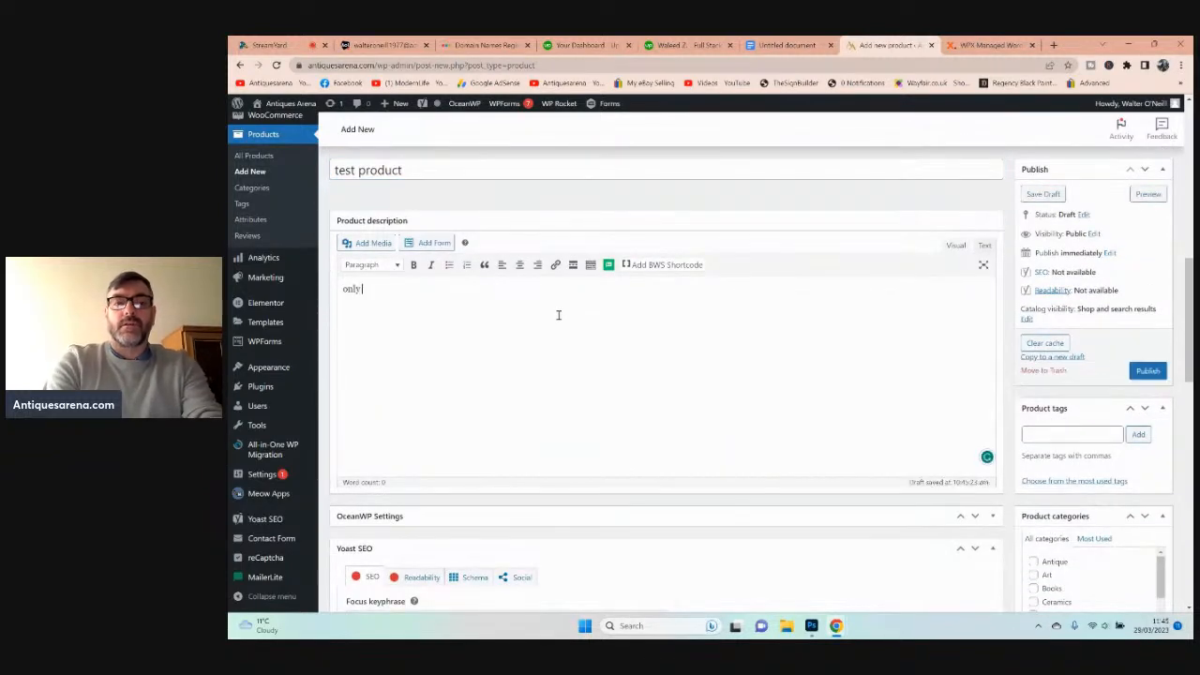
type("film.")
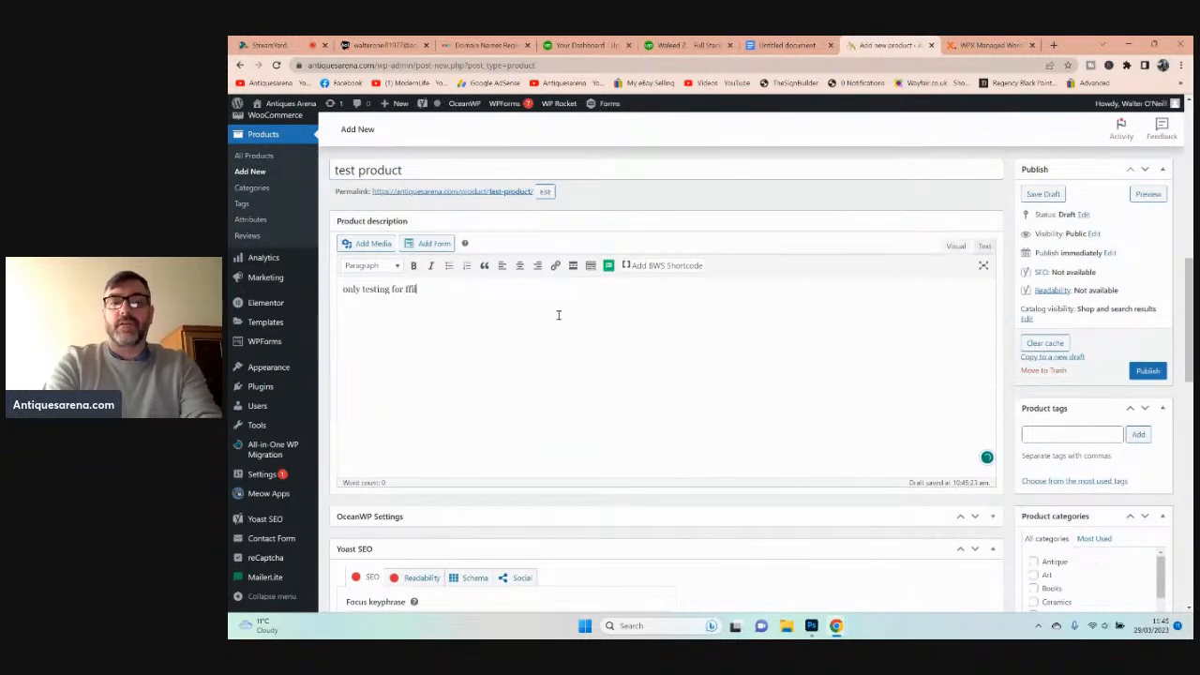
key("BackSpace")
key("BackSpace")
key("BackSpace")
key("BackSpace")
key("BackSpace")
key("BackSpace")
type("film.")
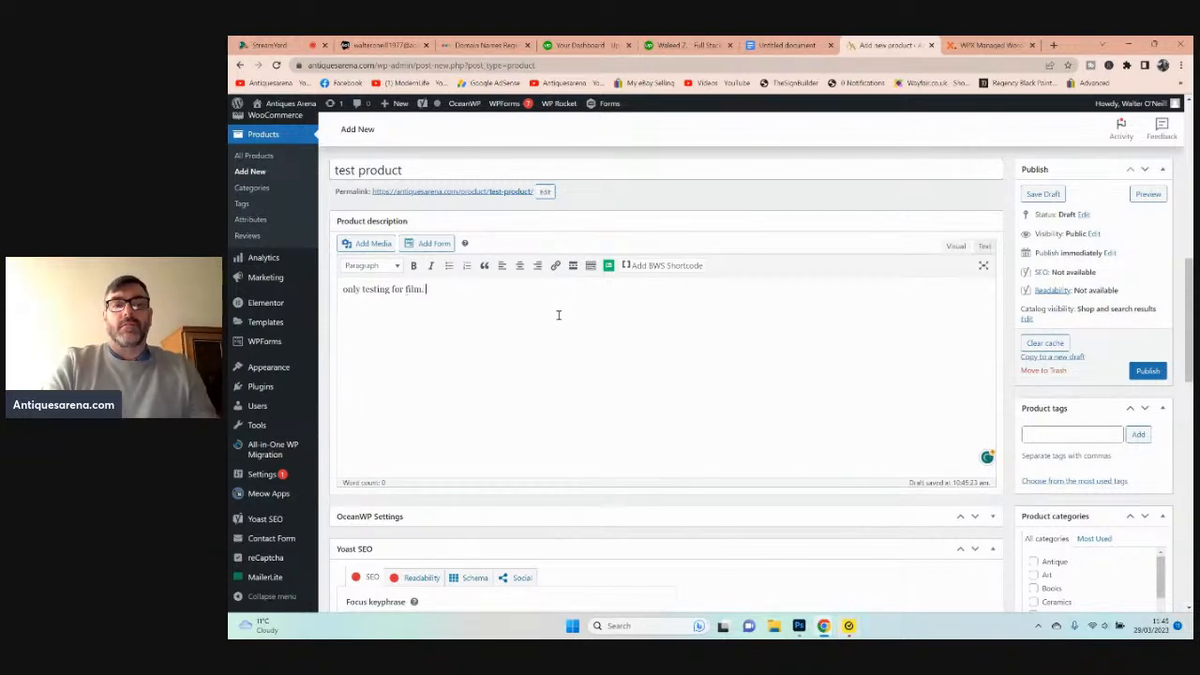
- Set both the Yoast SEO focus keyphrase and the slug to "test product"
scroll(558, 315, "down", 5)
left_click(458, 278)
type("product")
scroll(459, 278, "up", 5)
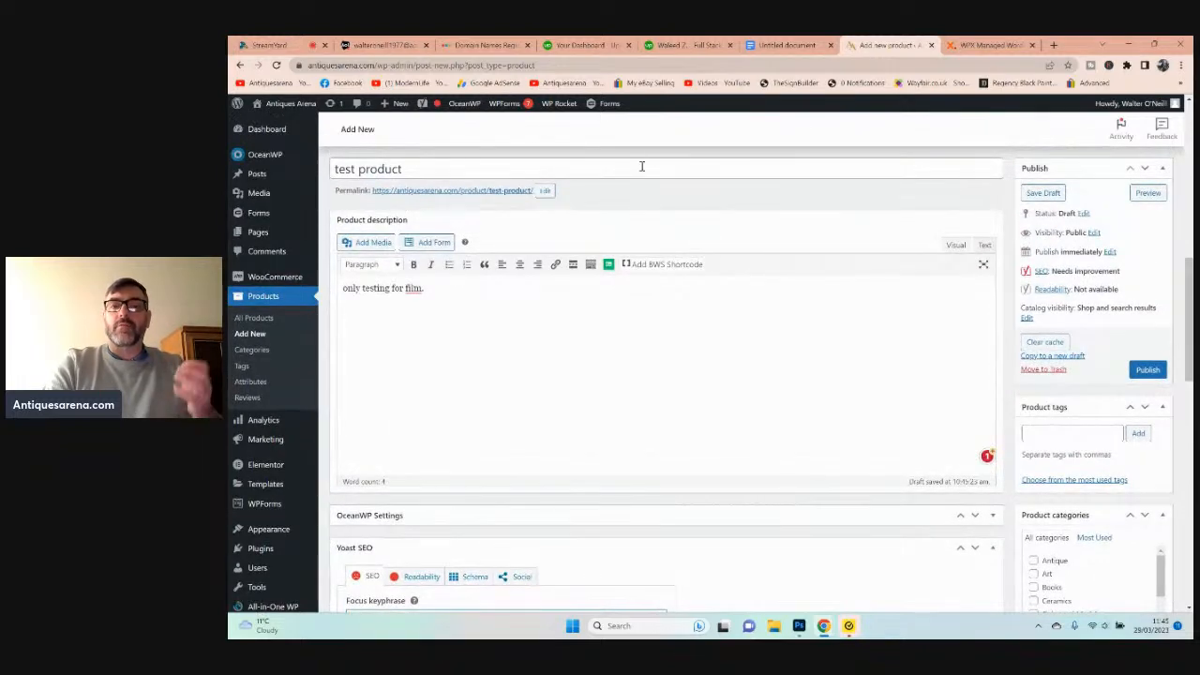
scroll(641, 166, "down", 5)
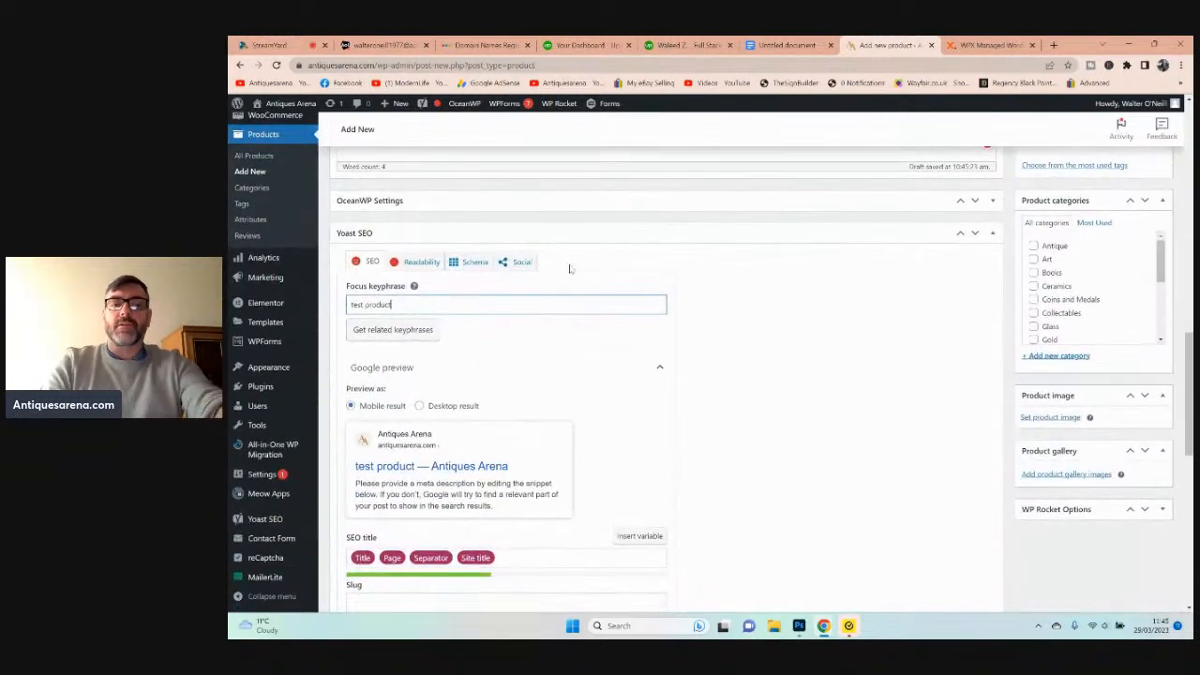
scroll(541, 321, "down", 3)
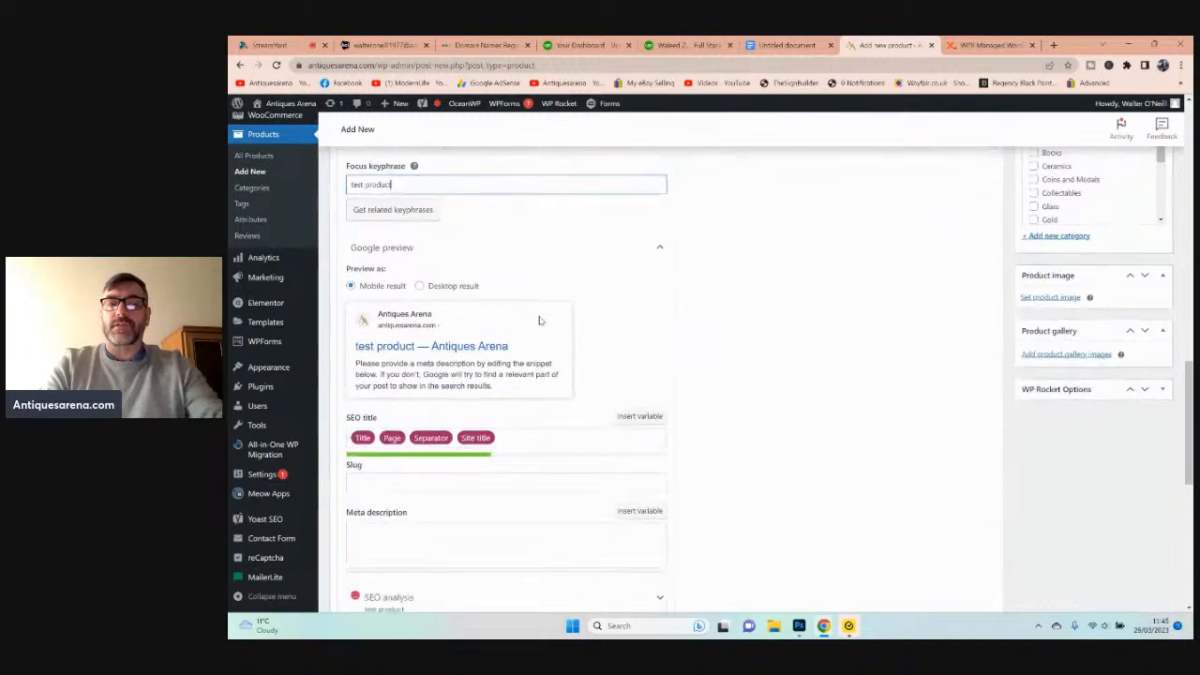
left_click(455, 347)
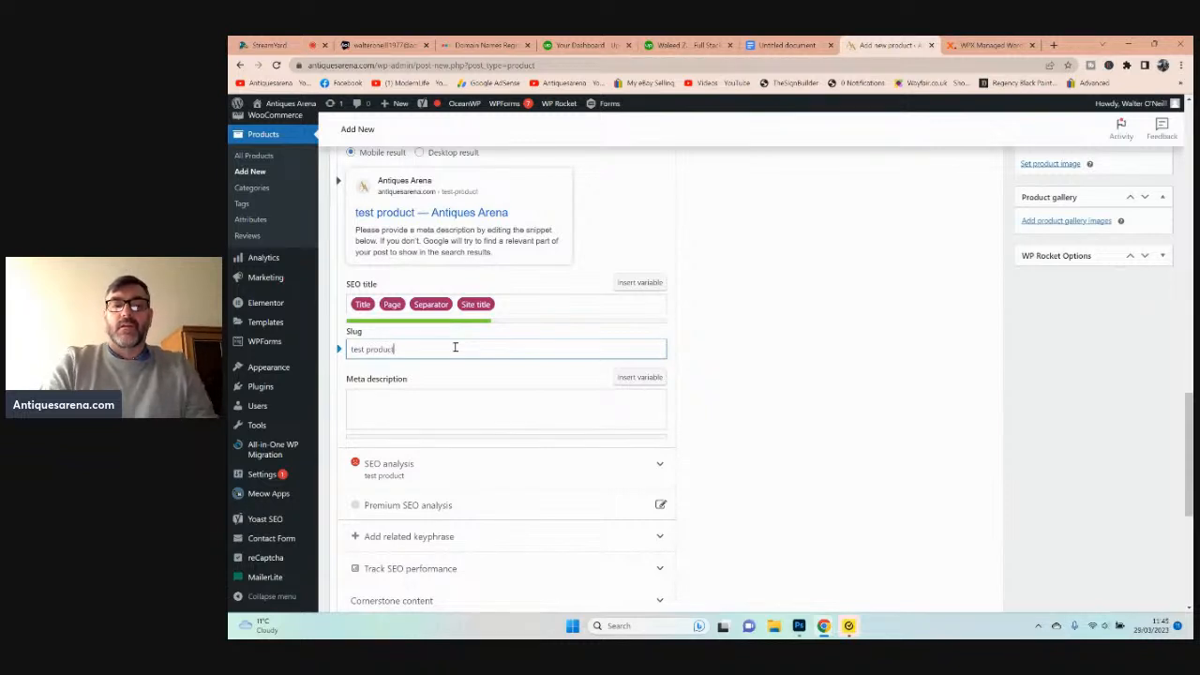
scroll(455, 347, "down", 2)
left_click(399, 274)
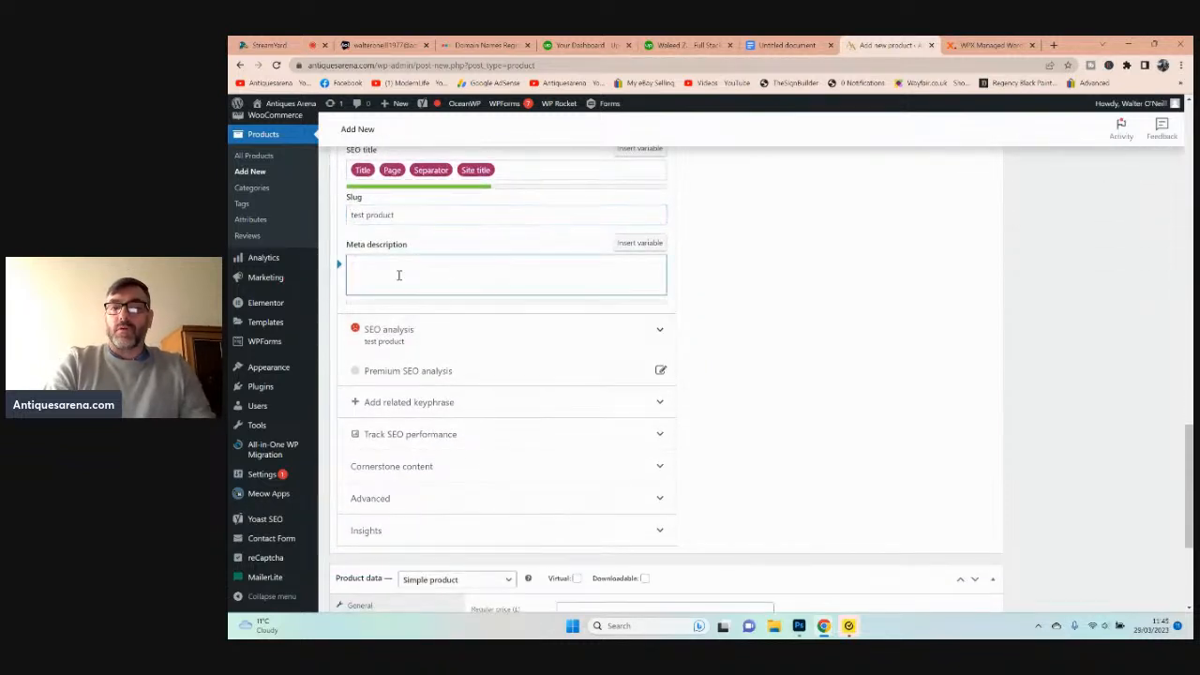
- Set the product's inventory to SKU 1 with stock management enabled, stock quantity 1 and low stock threshold 0
scroll(481, 272, "down", 3)
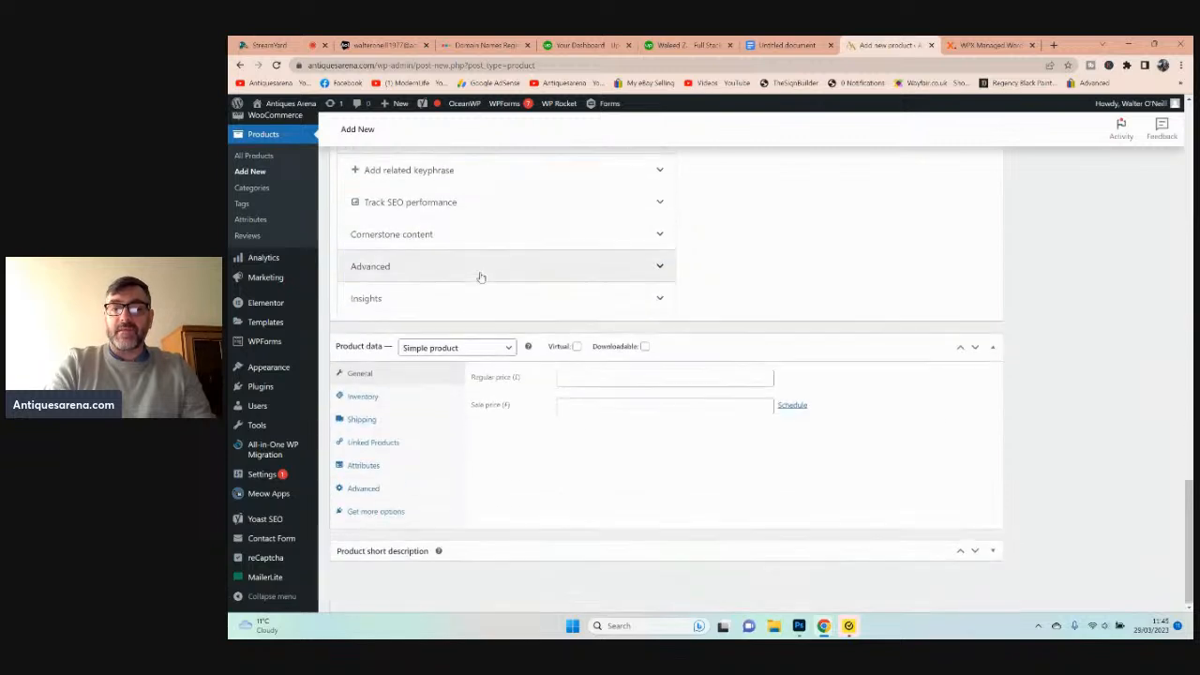
left_click(588, 375)
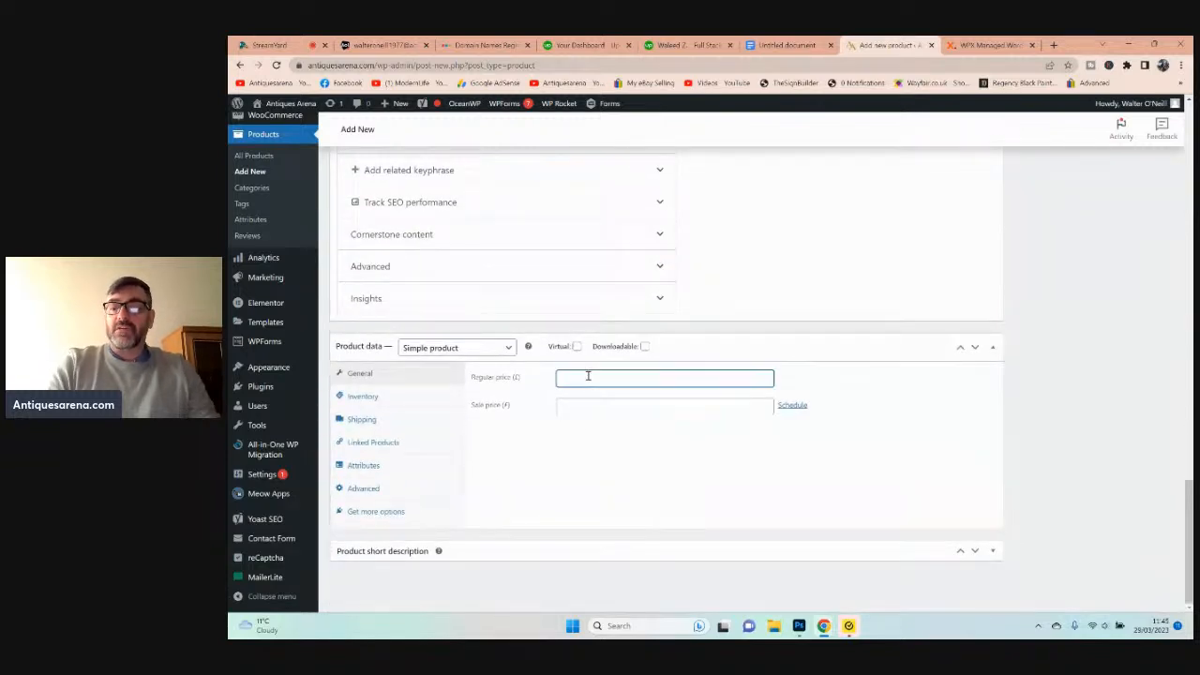
left_click(384, 404)
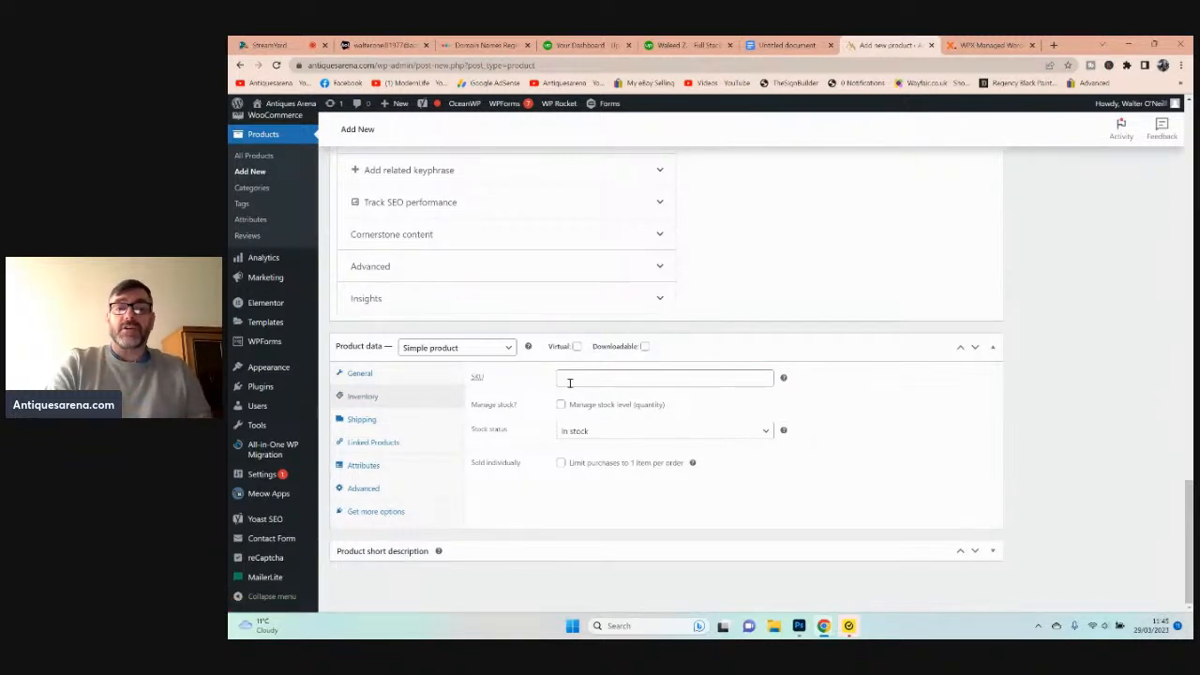
left_click(570, 383)
left_click(562, 409)
left_click(562, 406)
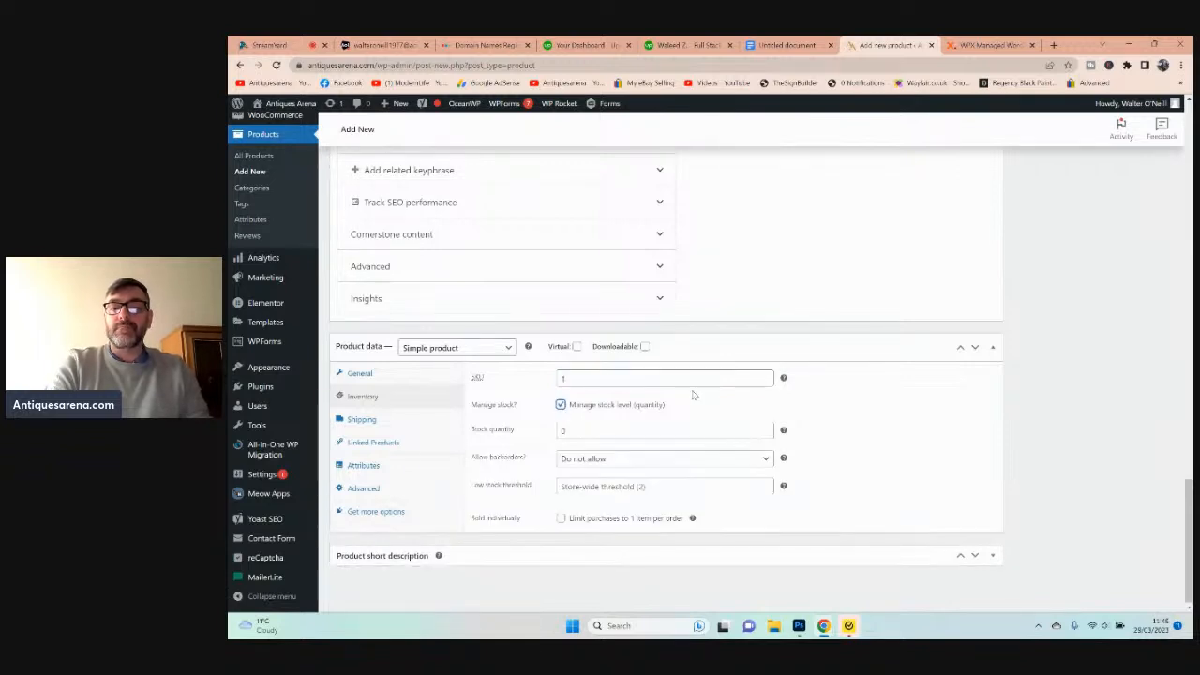
left_click(764, 427)
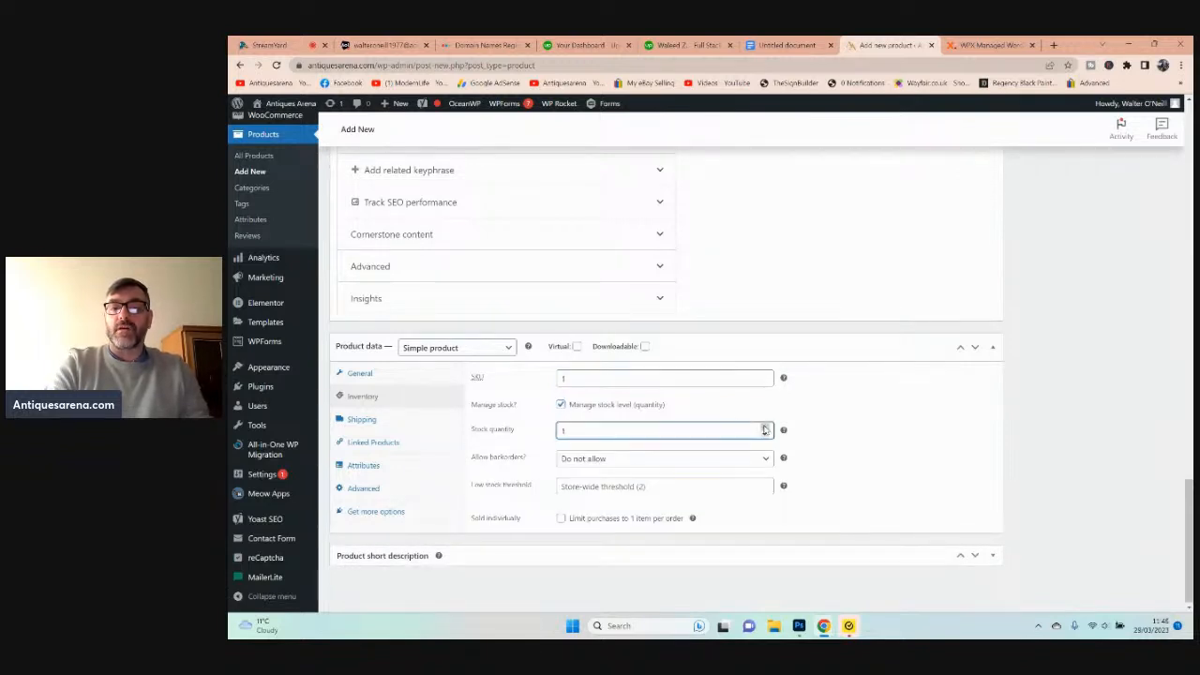
left_click(765, 490)
left_click(764, 483)
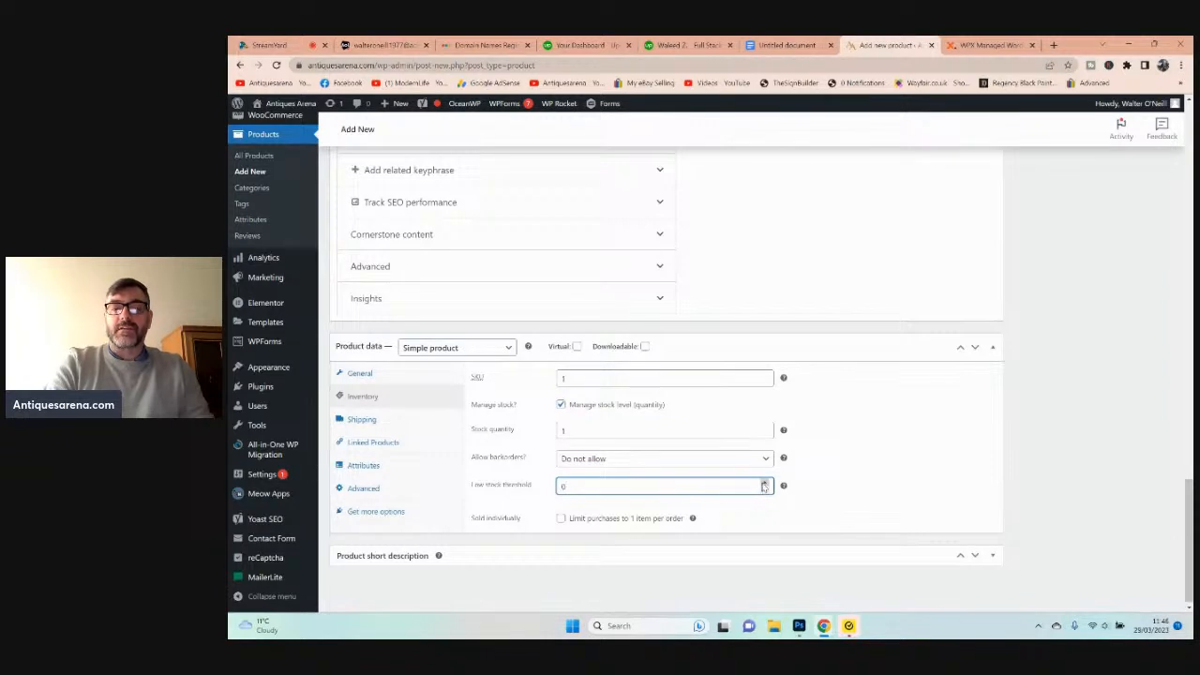
- Set the product's shipping weight to 10 kg
left_click(356, 424)
left_click(570, 378)
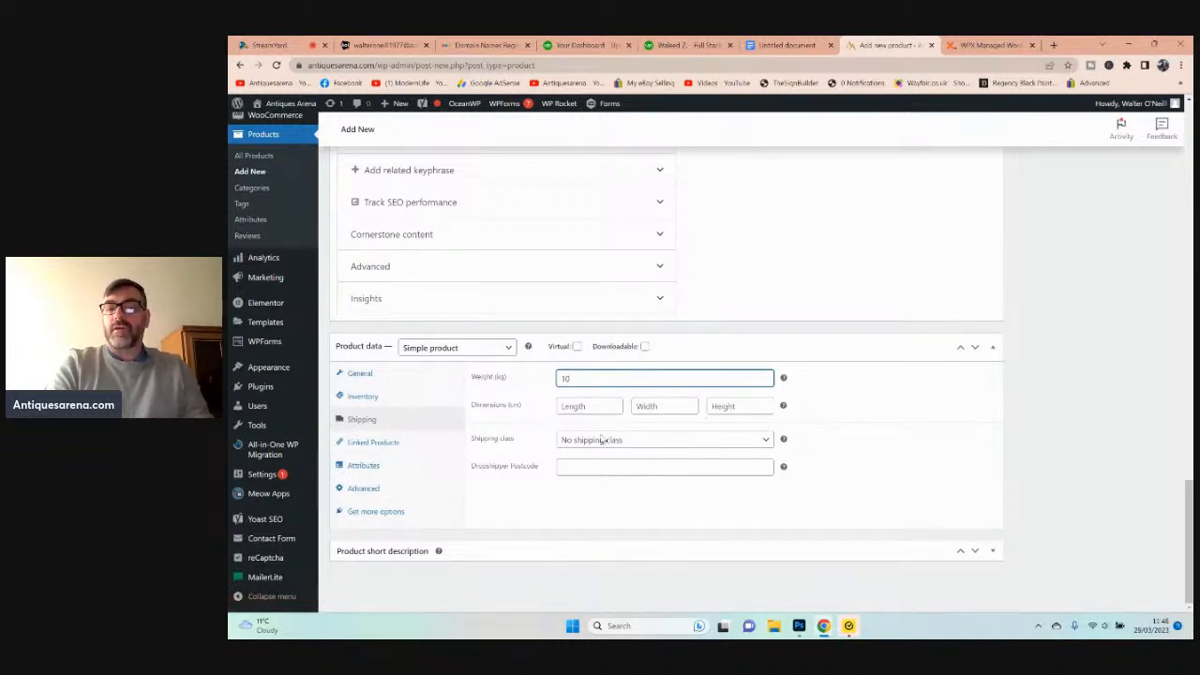
left_click(917, 437)
- Add the media library image Collectable-Sadler-Pottery-Floral-Gilded-Teapot-2-scaled.jpg to the product gallery
scroll(919, 437, "up", 10)
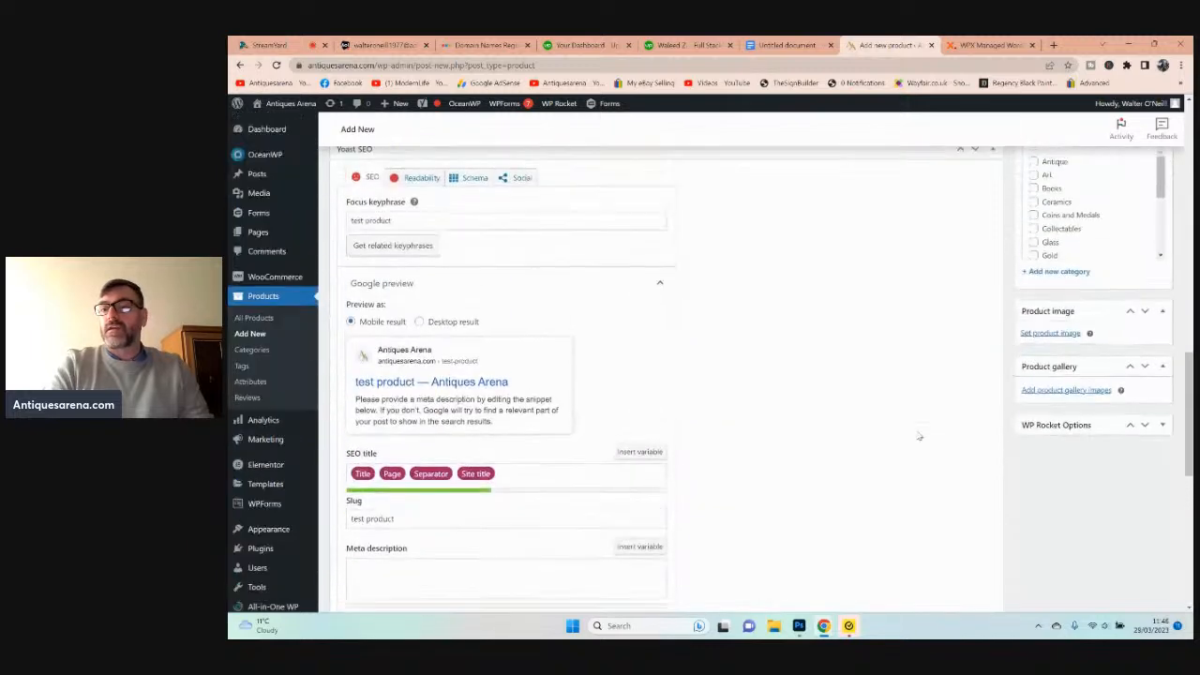
left_click(1055, 414)
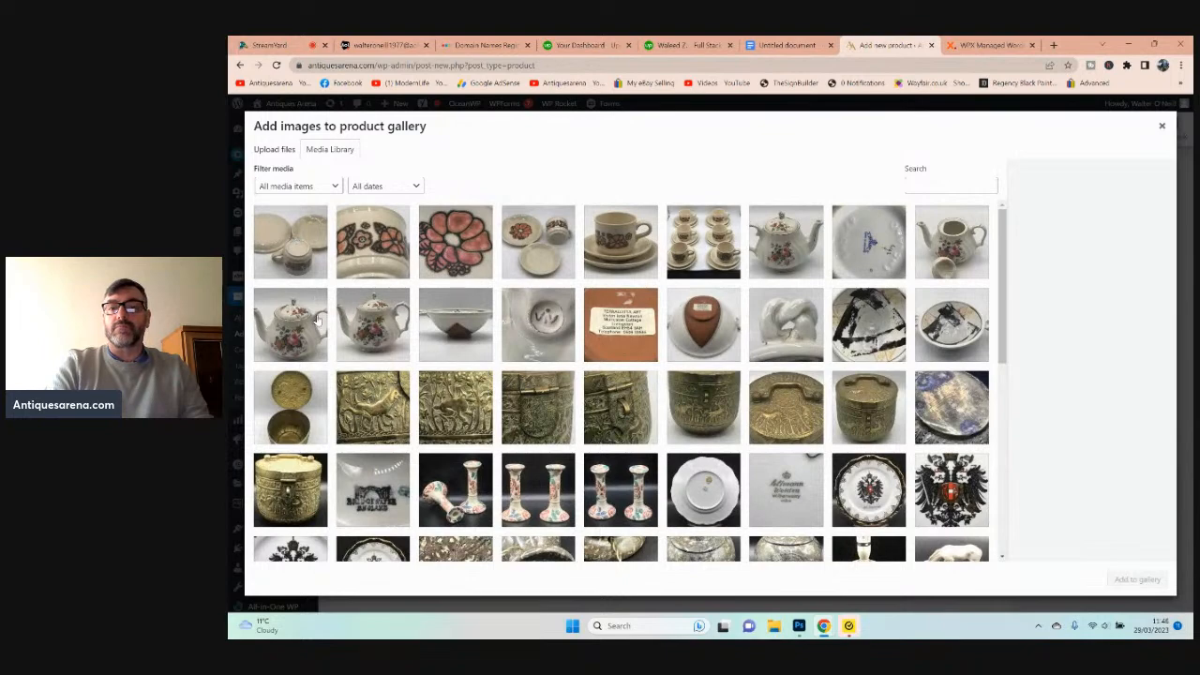
left_click(305, 314)
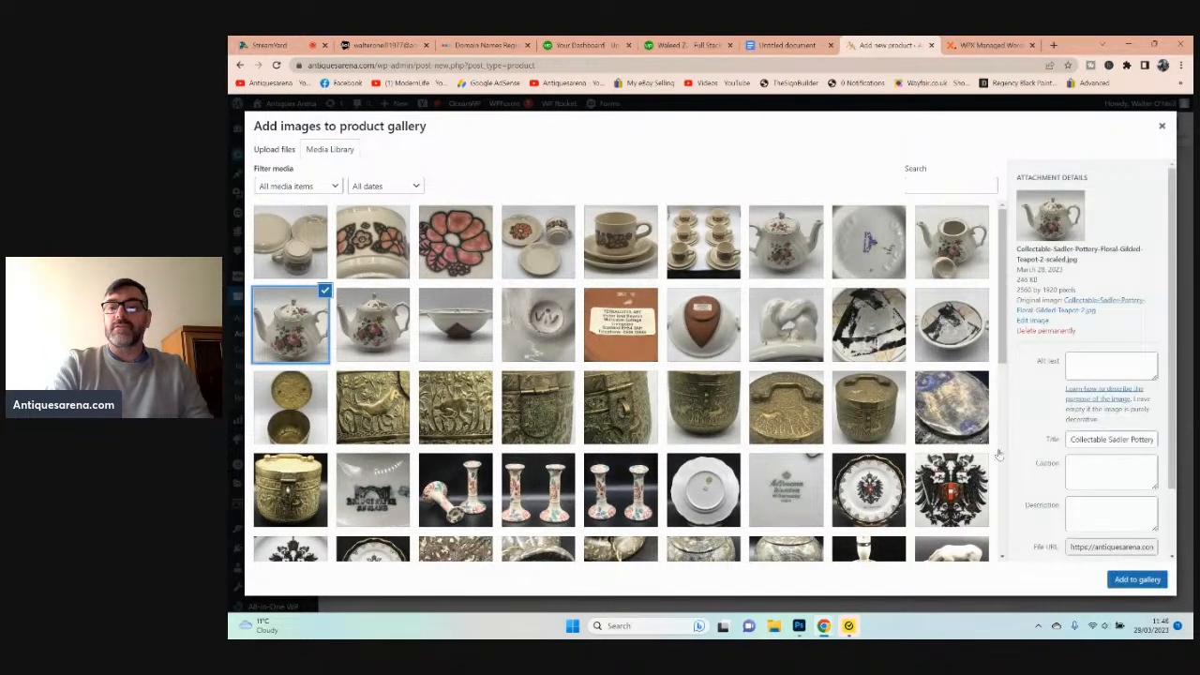
left_click(1137, 580)
- Set Collectable-Sadler-Pottery-Floral-Gilded-Teapot-1-scaled.jpg from the media library as the main product image
left_click(1057, 357)
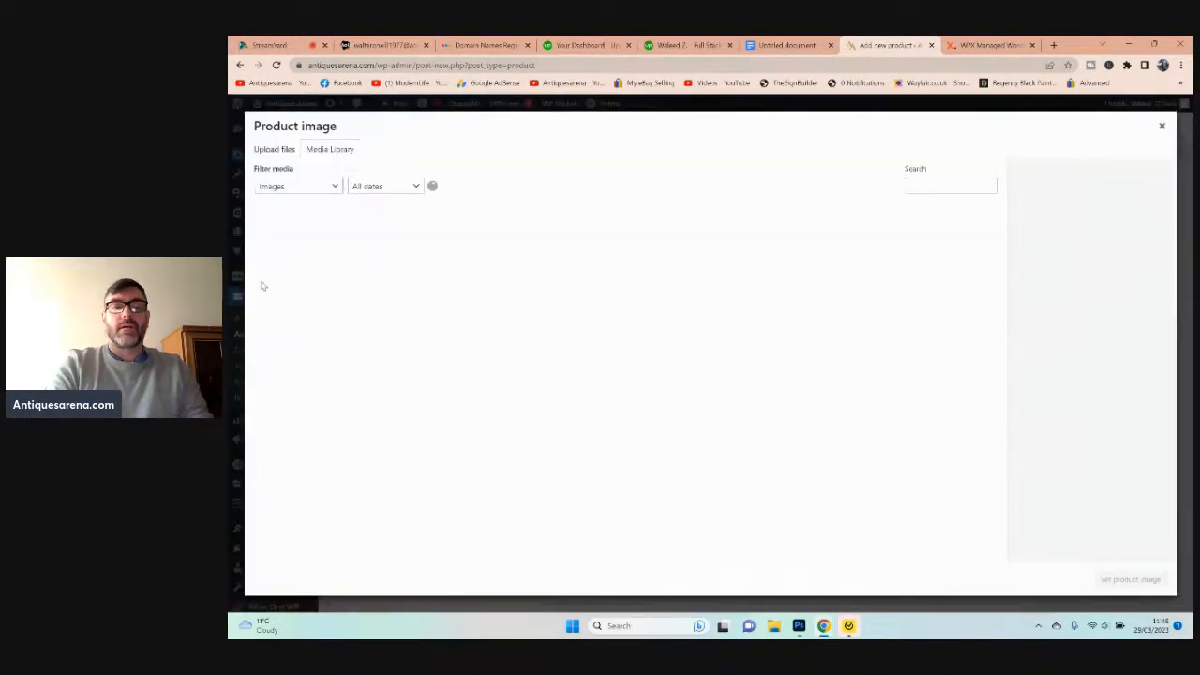
left_click(372, 325)
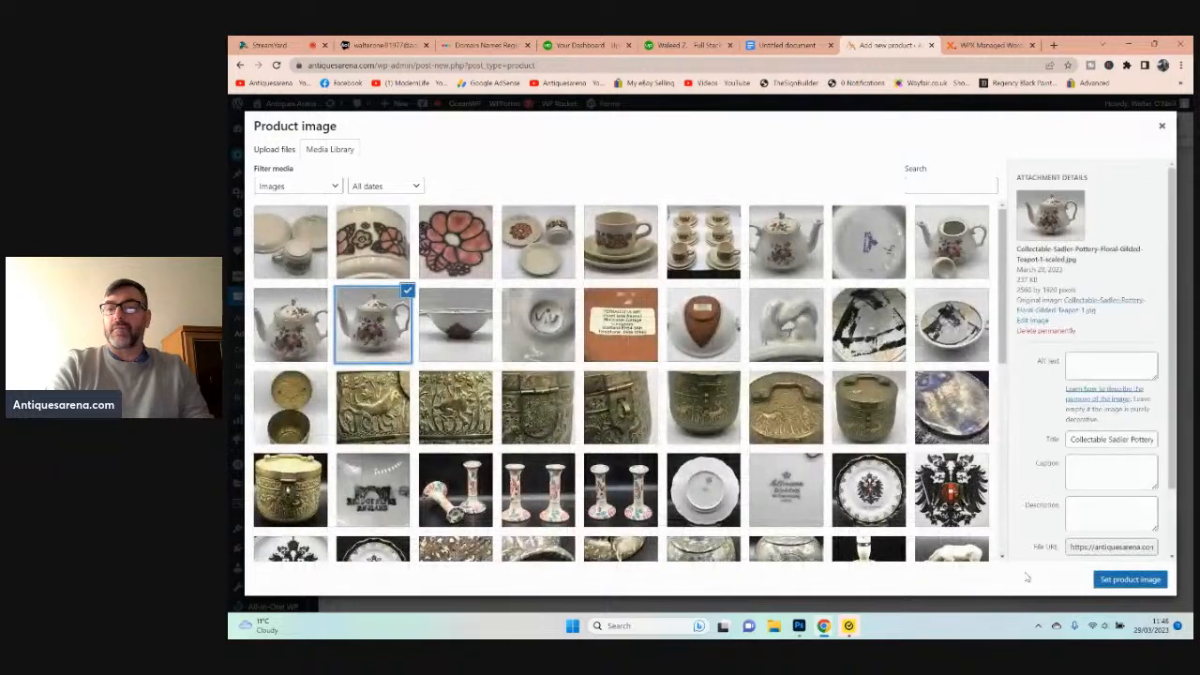
left_click(1130, 580)
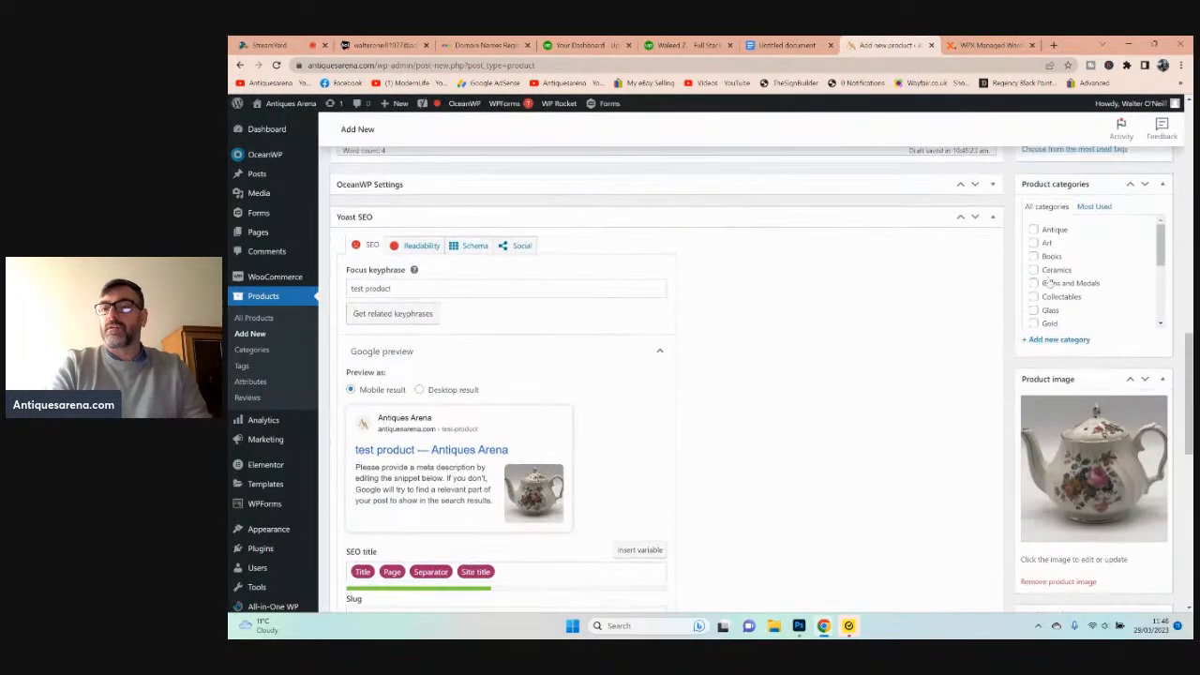
- Assign the test product to the Ceramics category
scroll(1049, 310, "down", 1)
left_click(1033, 250)
- Enter "test product" as the product tag and publish the product
scroll(1012, 267, "up", 2)
left_click(1032, 276)
type("test product")
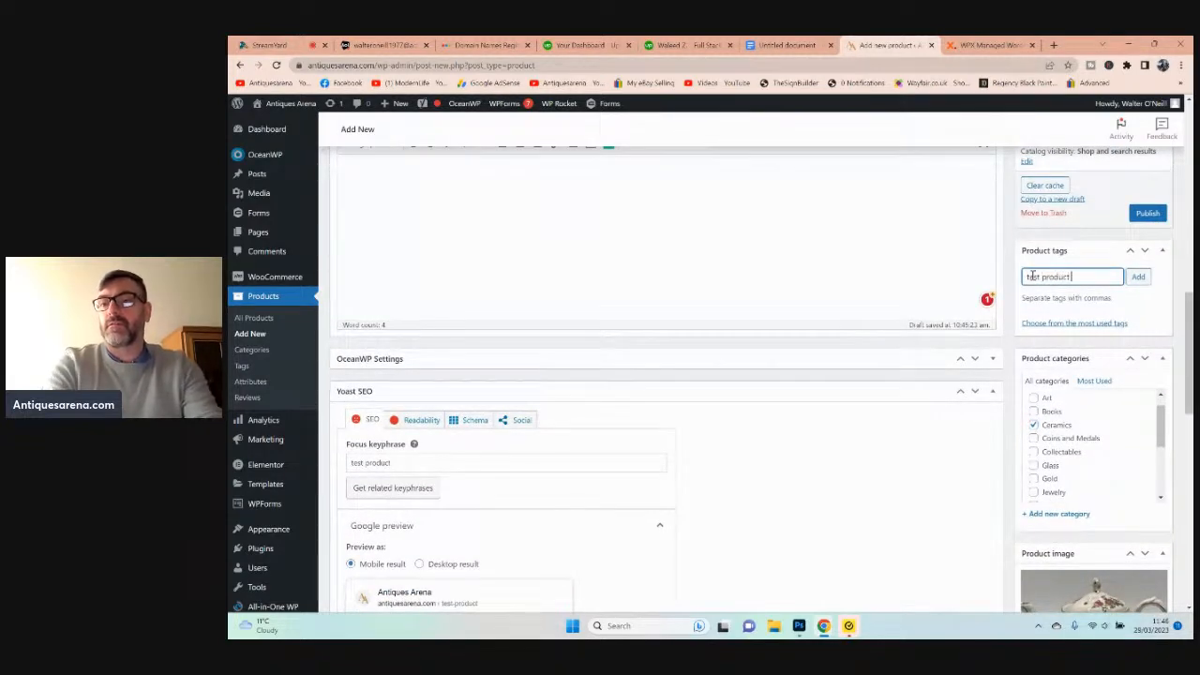
scroll(1033, 276, "up", 1)
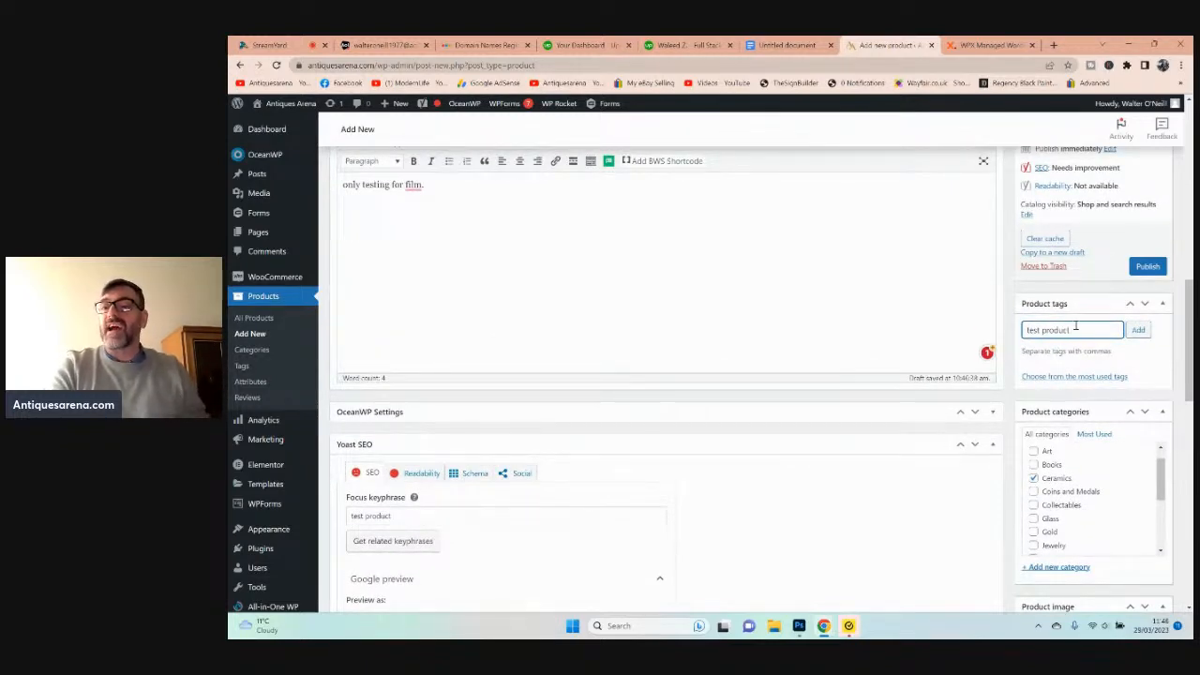
left_click(1147, 268)
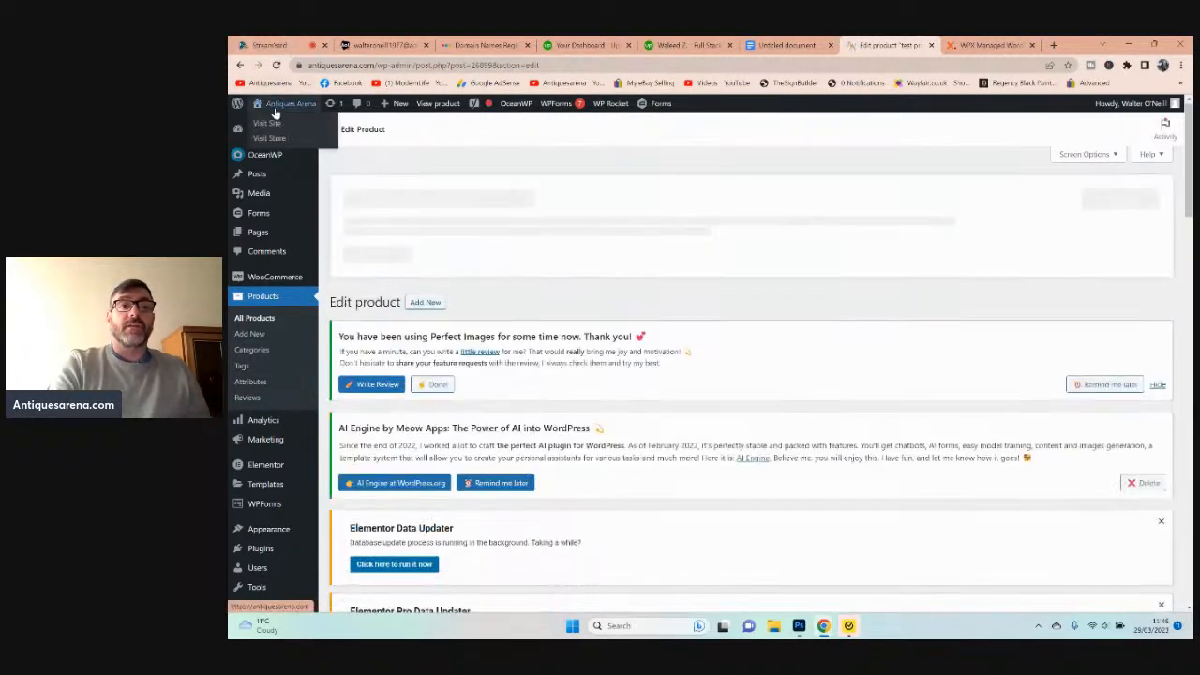
- Visit the live Antiques Arena site and check the Featured Products section of the home page for the new test product
left_click(268, 122)
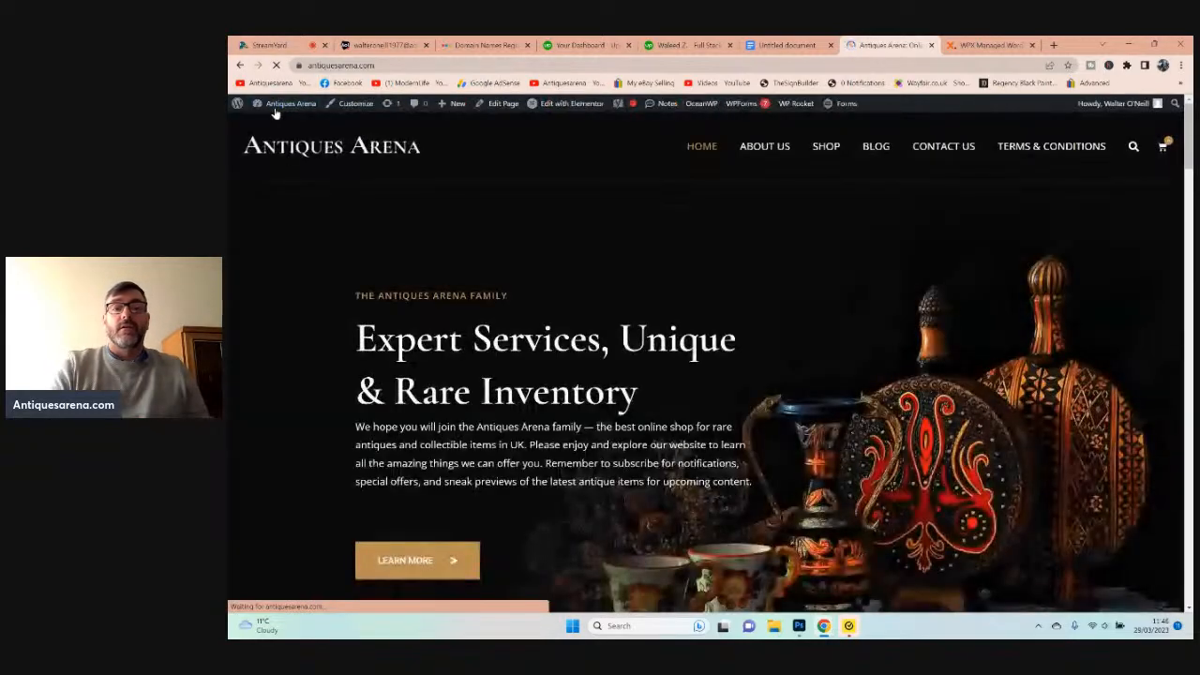
scroll(838, 247, "down", 15)
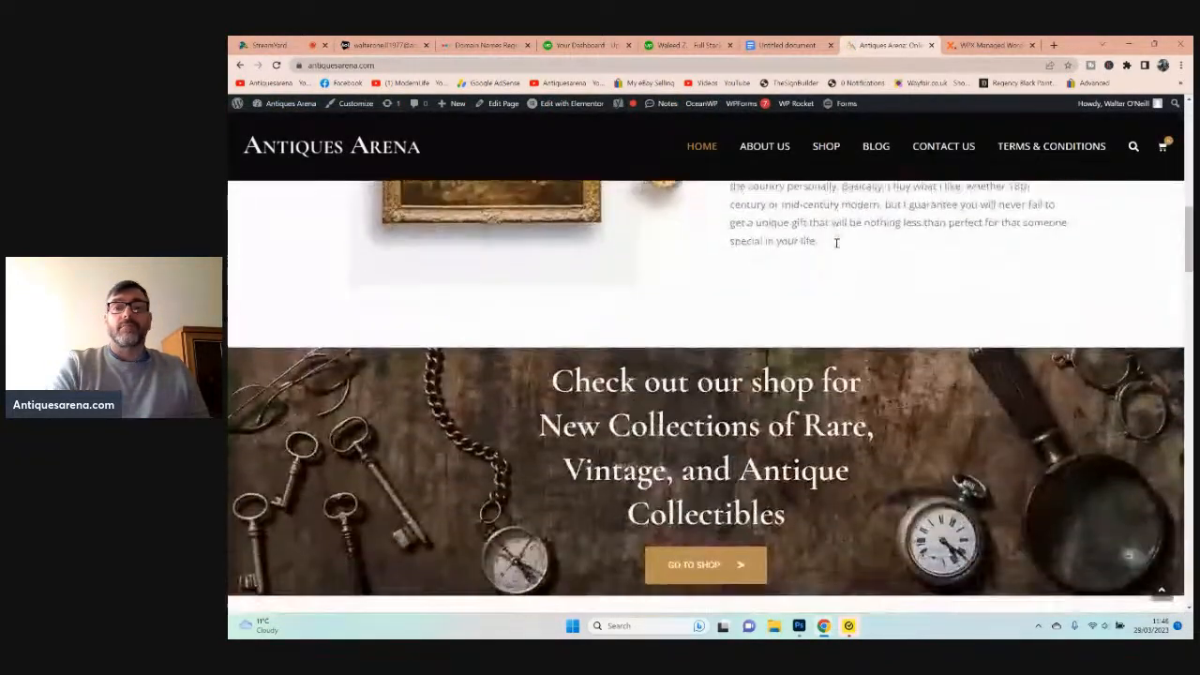
scroll(837, 247, "down", 10)
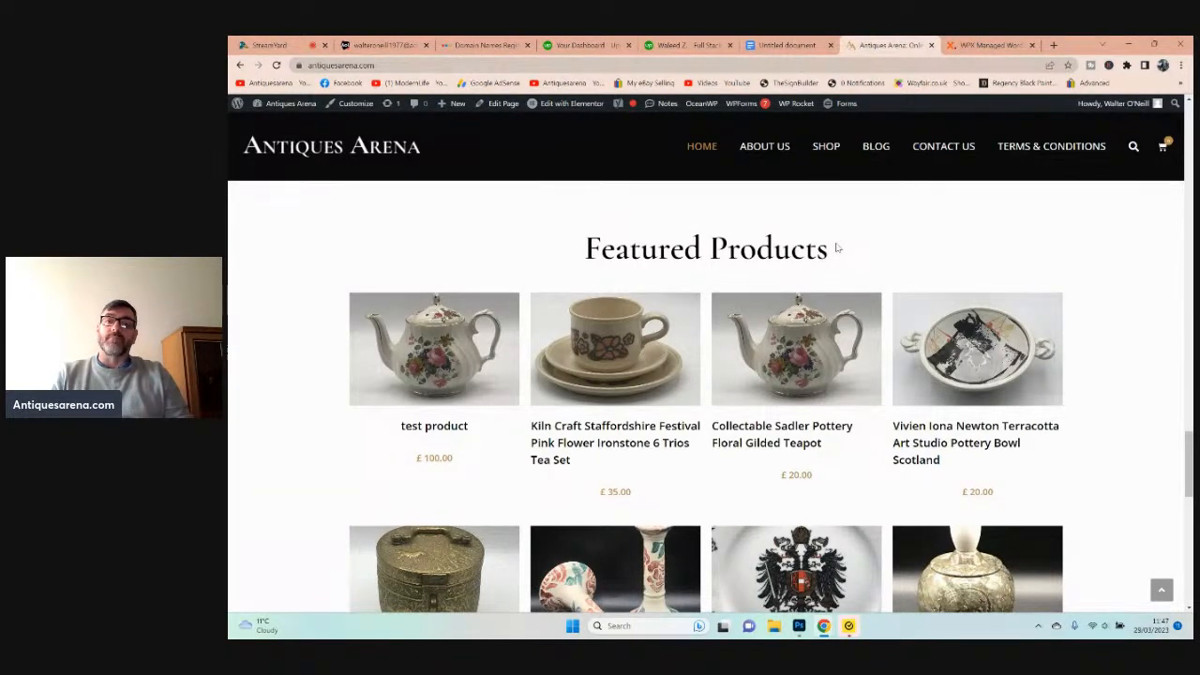
left_click(269, 45)
left_click(377, 535)
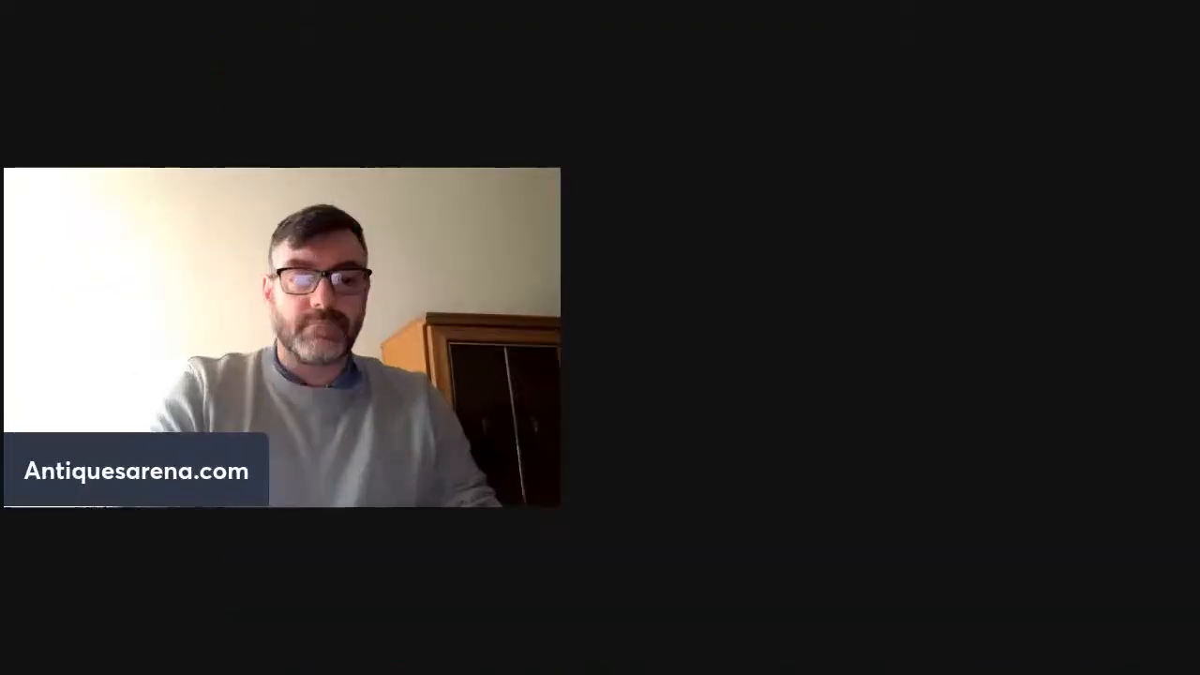